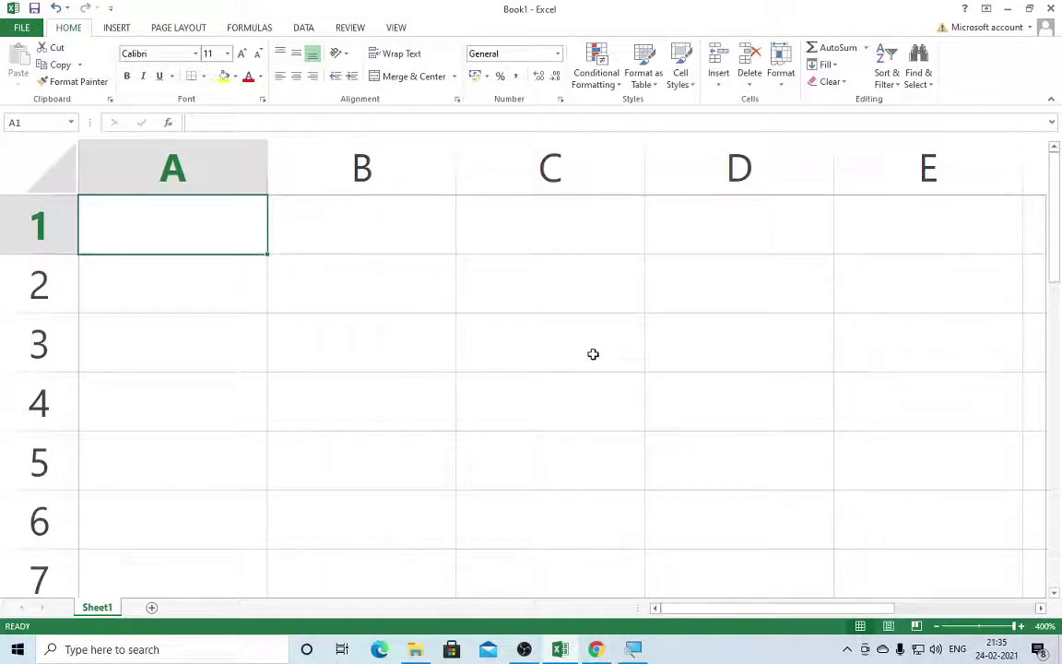
- Enter the formula =RAND() in cell A1 and fill it down through A5
{"action": "type", "text": "="}
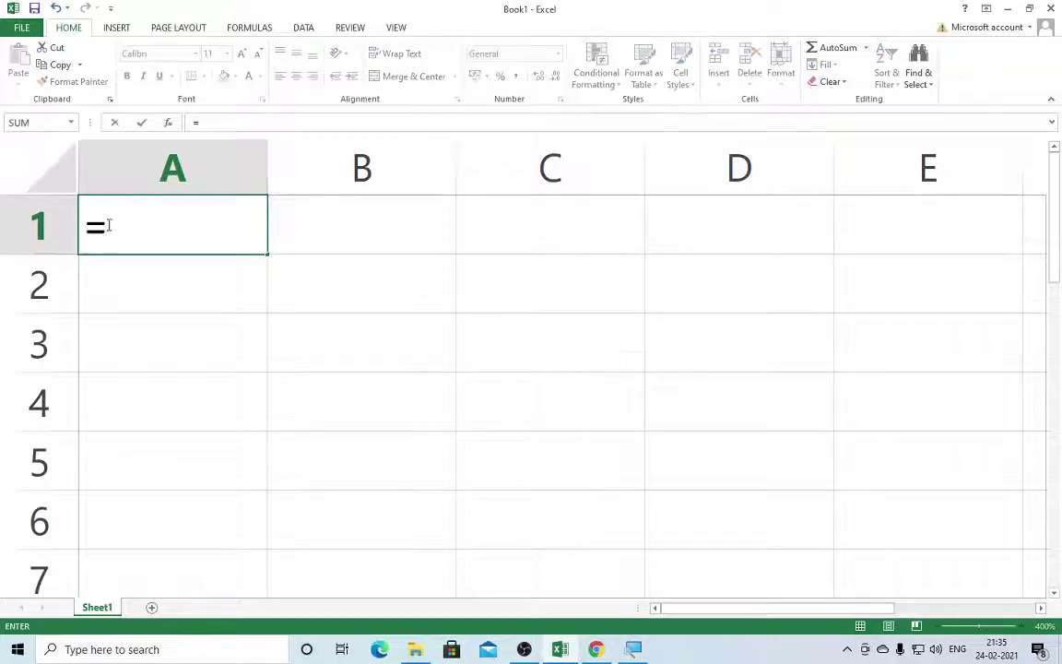
{"action": "type", "text": "RA"}
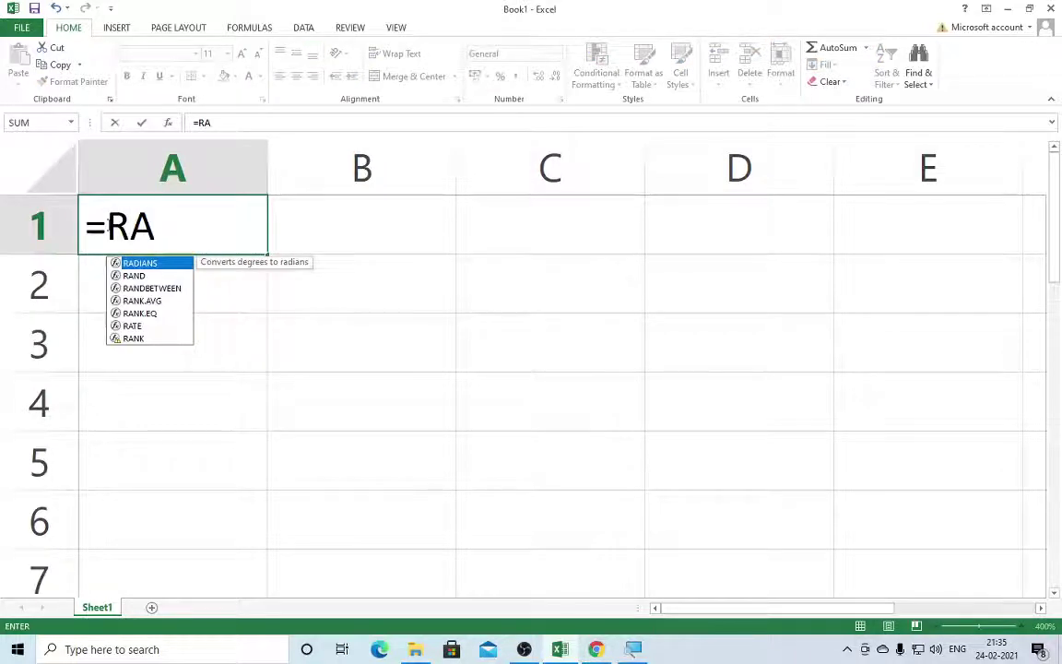
{"action": "type", "text": "ND"}
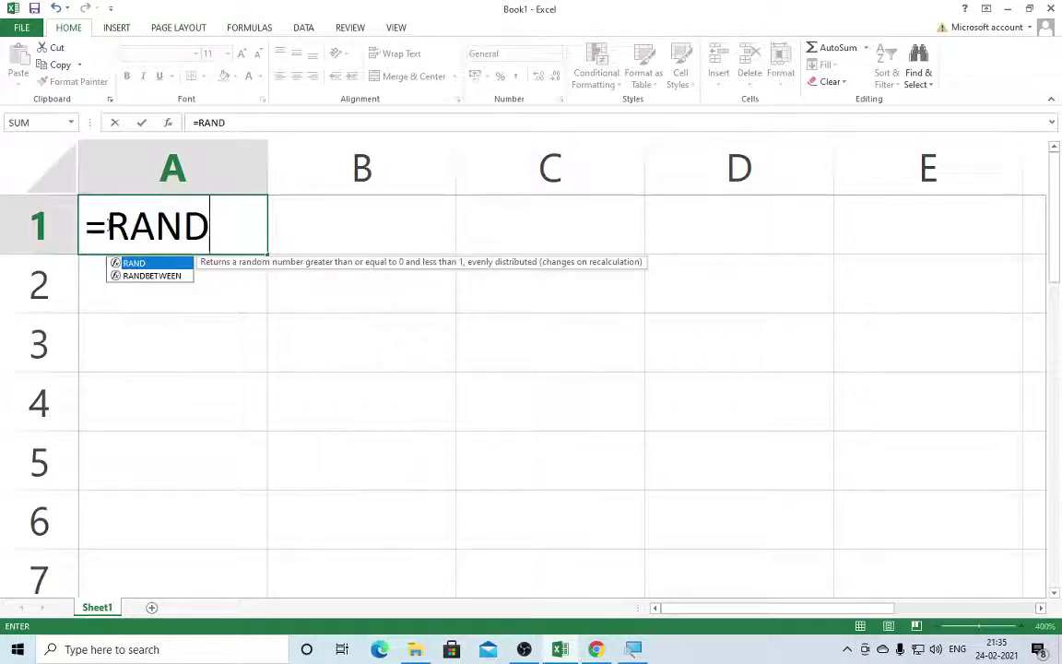
{"action": "type", "text": "()"}
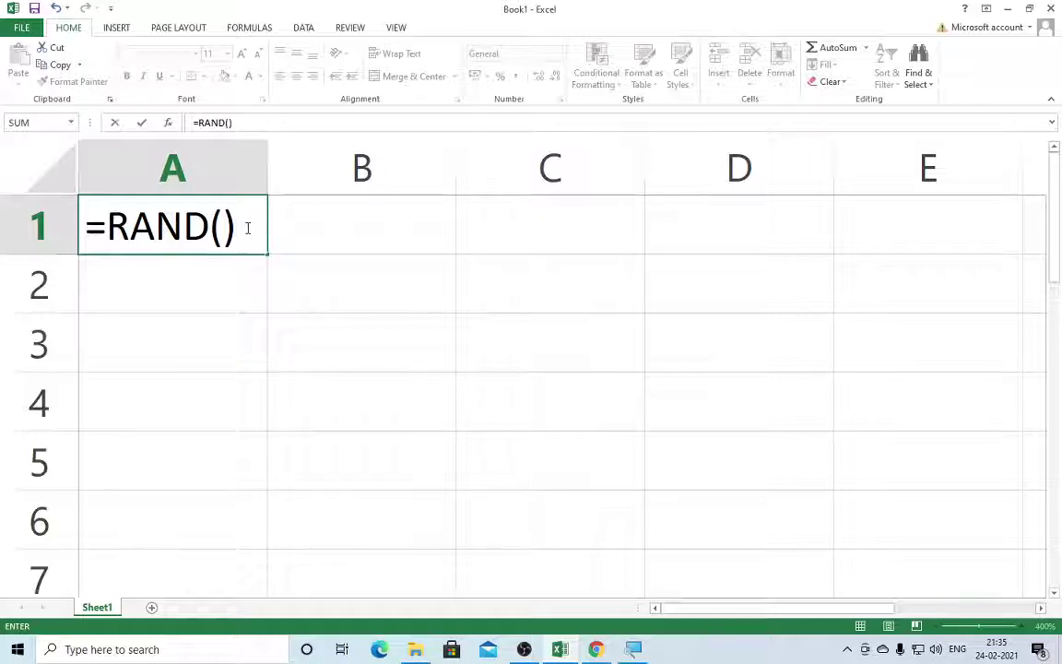
{"action": "key", "text": "Return"}
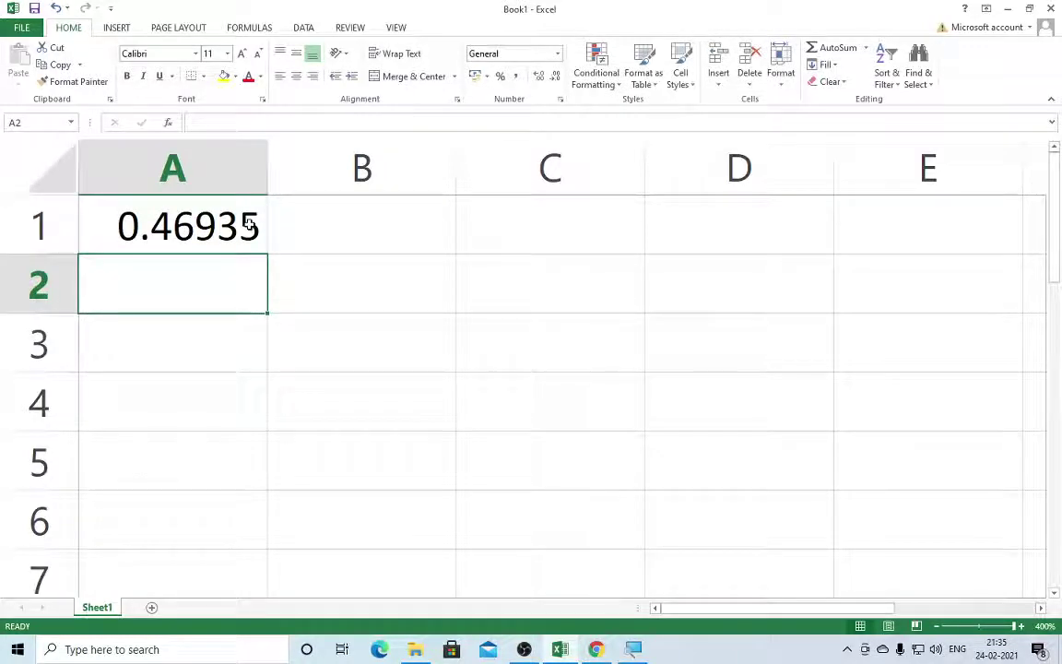
{"action": "left_click", "coordinate": [222, 230]}
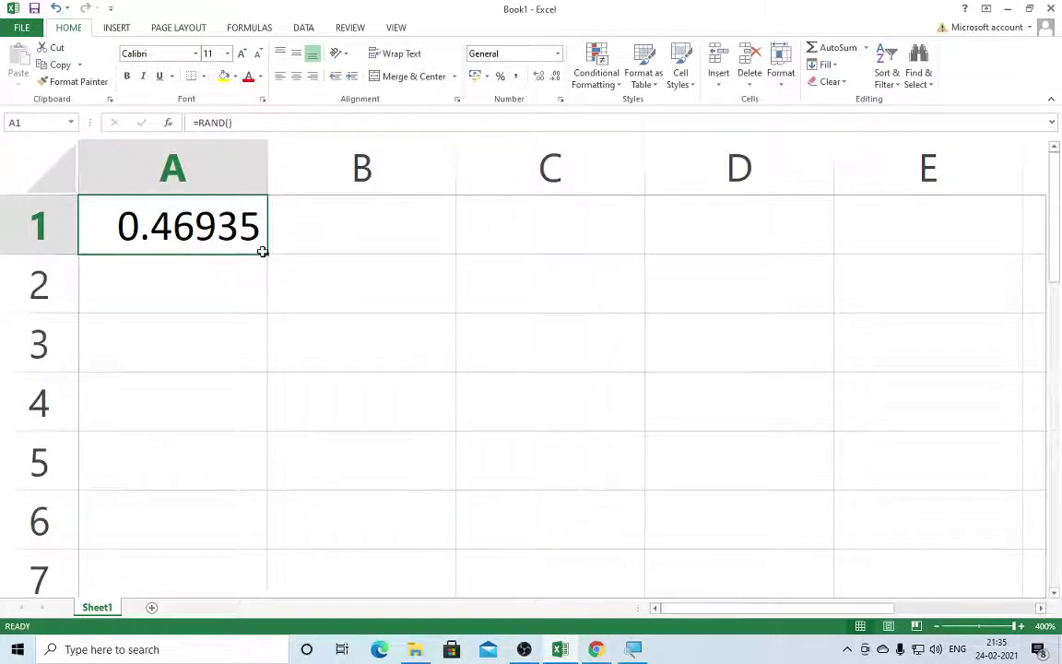
{"action": "left_click_drag", "start_coordinate": [263, 251], "coordinate": [228, 507]}
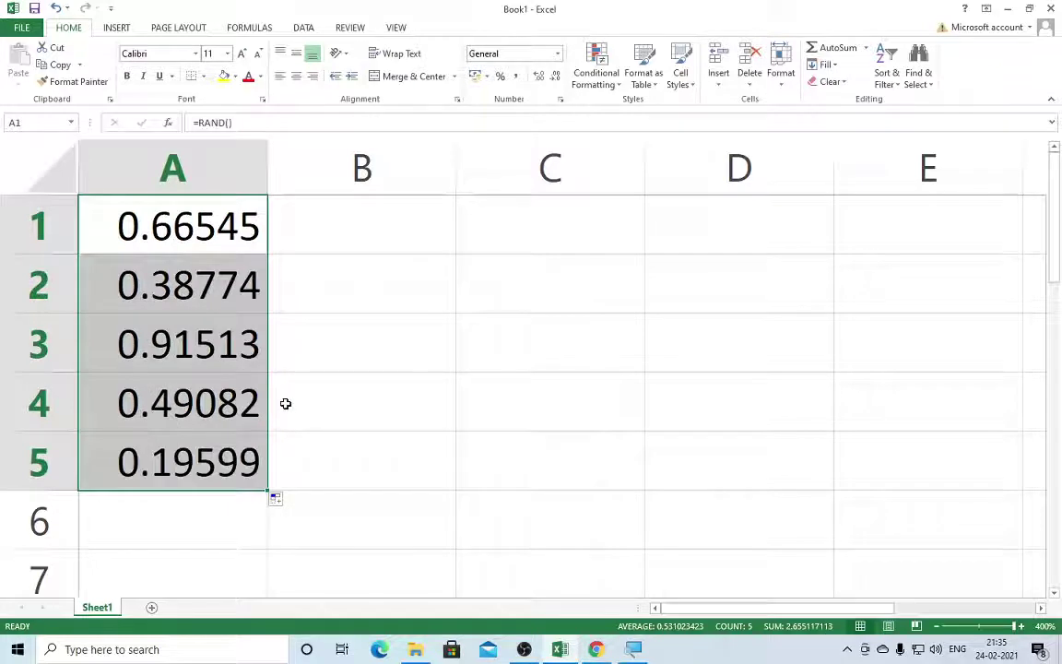
- Enter the formula =RAND()*5 in cell B1 and fill it down through B5
{"action": "left_click", "coordinate": [377, 213]}
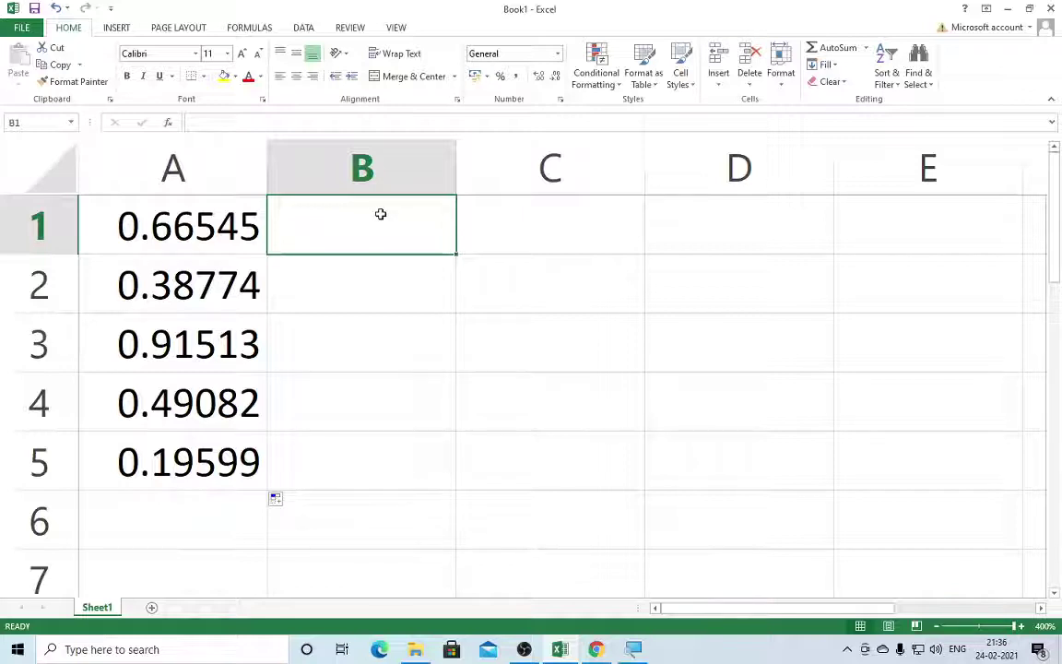
{"action": "type", "text": "="}
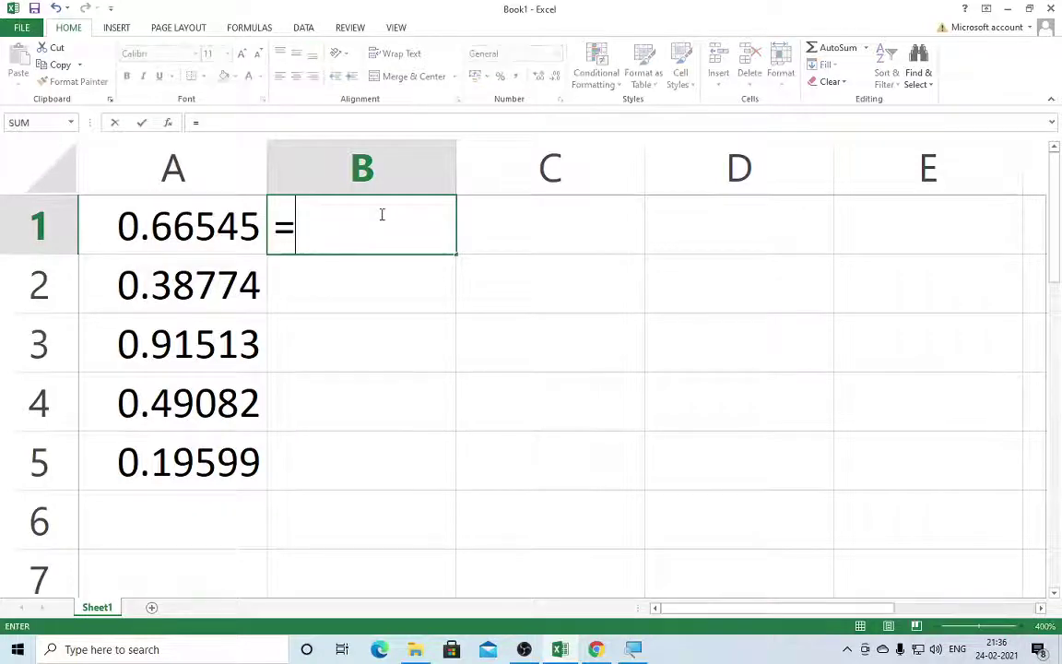
{"action": "type", "text": "RAND()"}
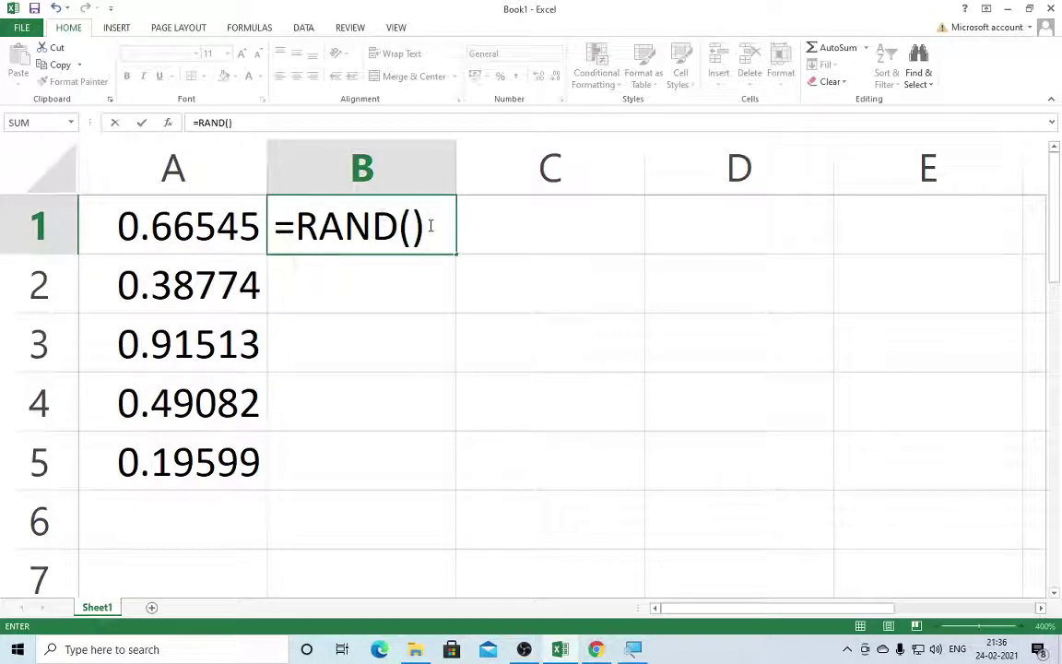
{"action": "type", "text": "*5"}
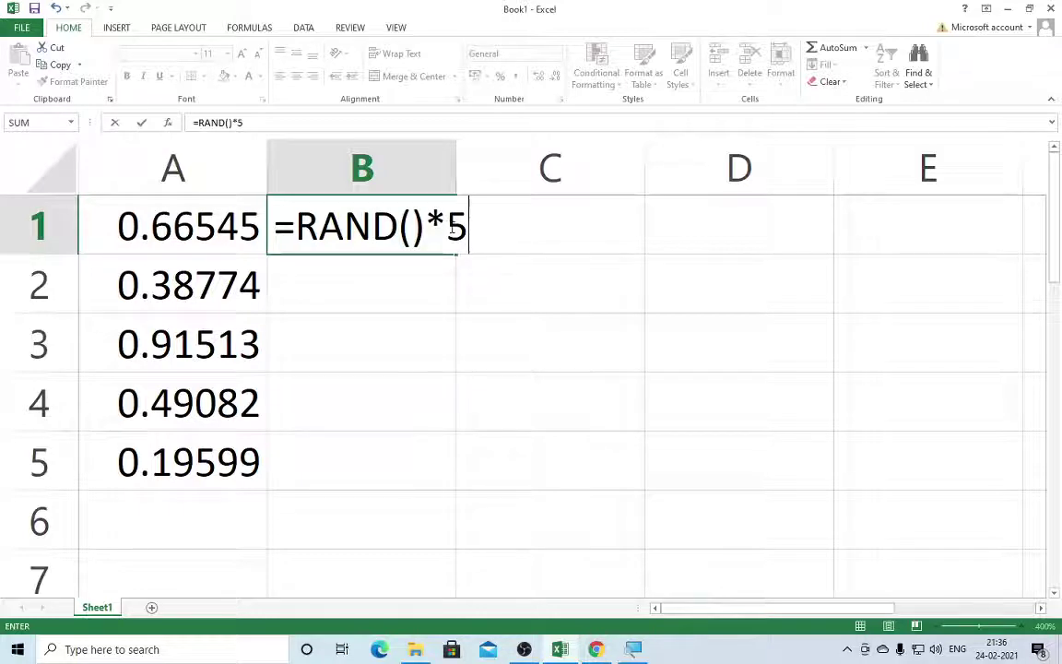
{"action": "key", "text": "Return"}
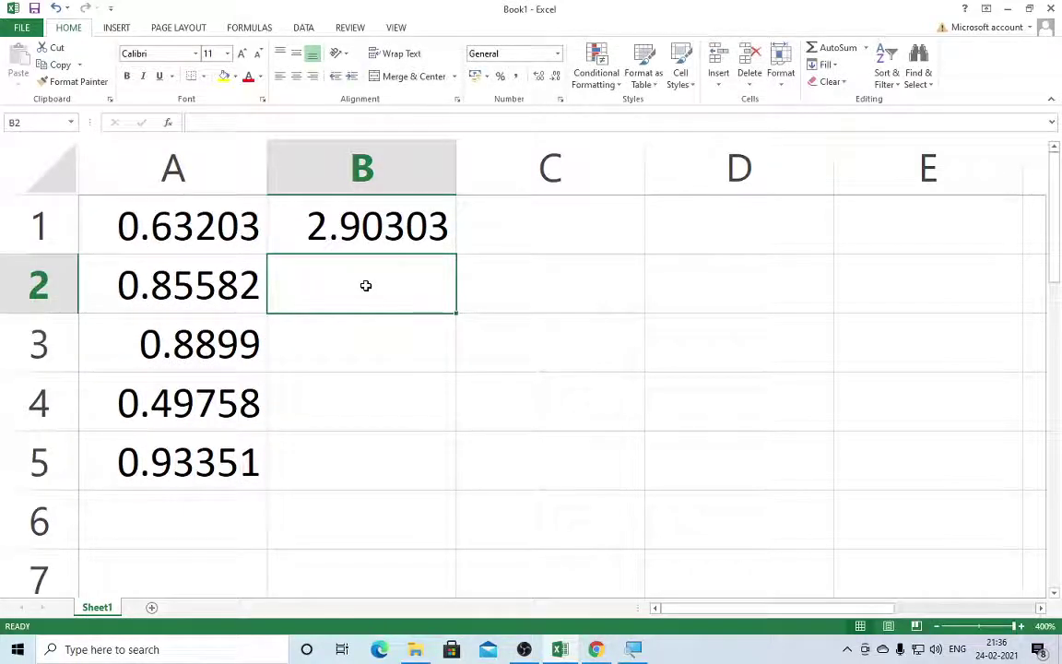
{"action": "left_click", "coordinate": [403, 229]}
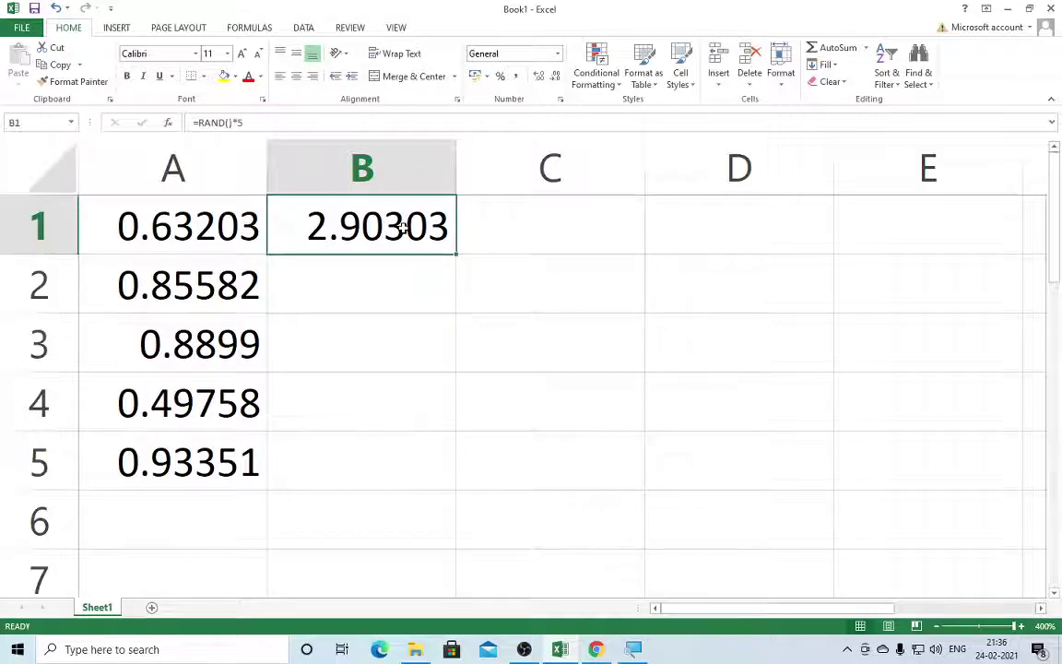
{"action": "double_click", "coordinate": [454, 255]}
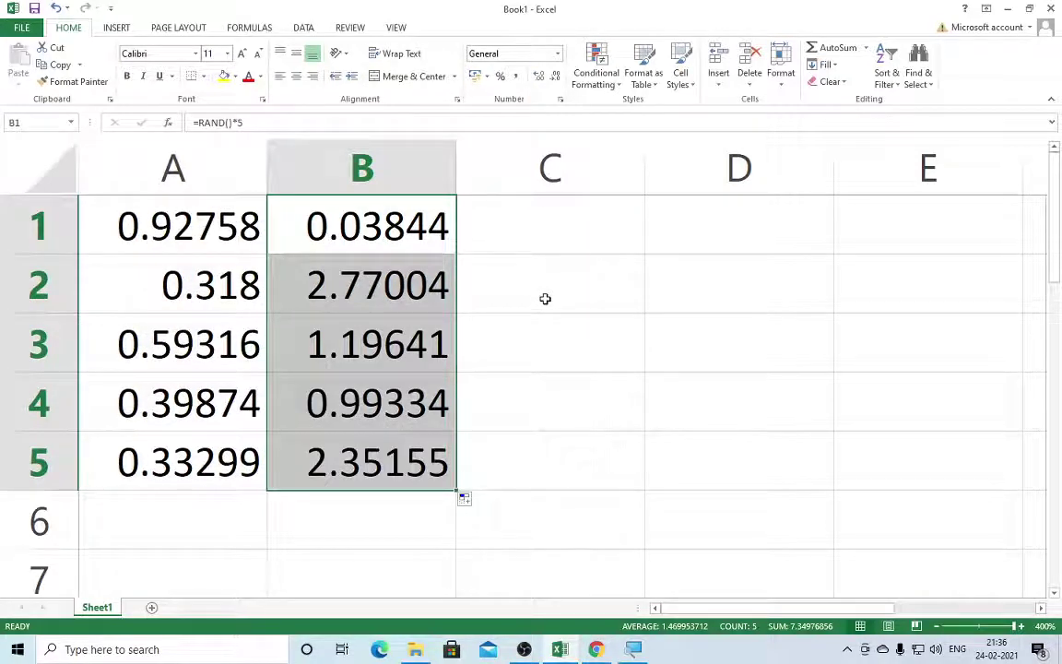
- Recalculate the worksheet repeatedly to observe how the random numbers in columns A and B behave
{"action": "left_click", "coordinate": [530, 219]}
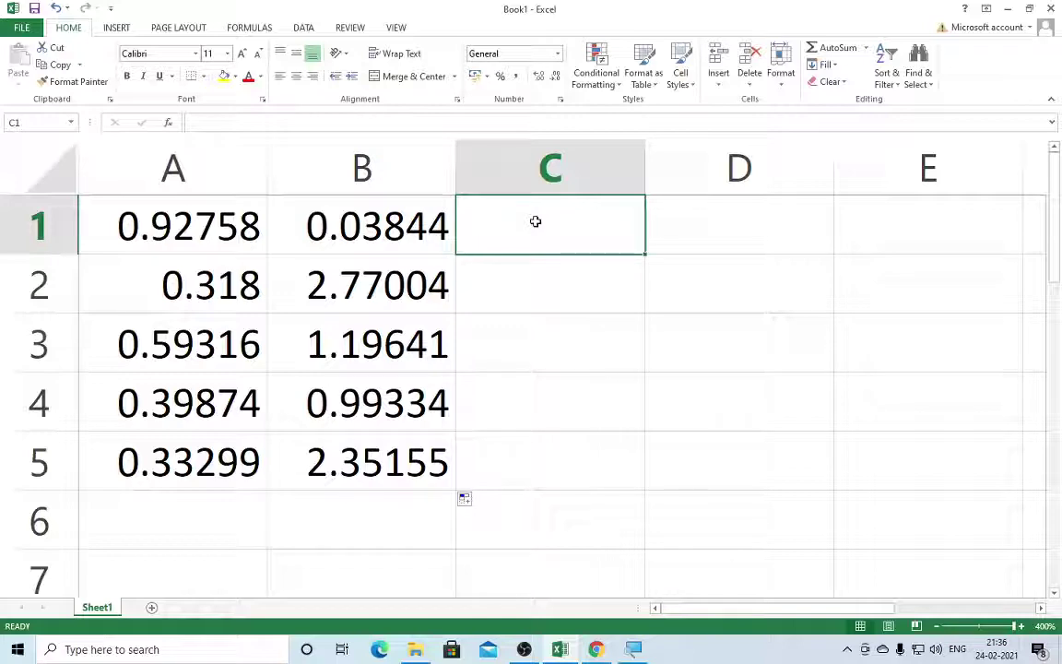
{"action": "key", "text": "F9"}
{"action": "key", "text": "F9"}
{"action": "key", "text": "F9"}
{"action": "key", "text": "F9"}
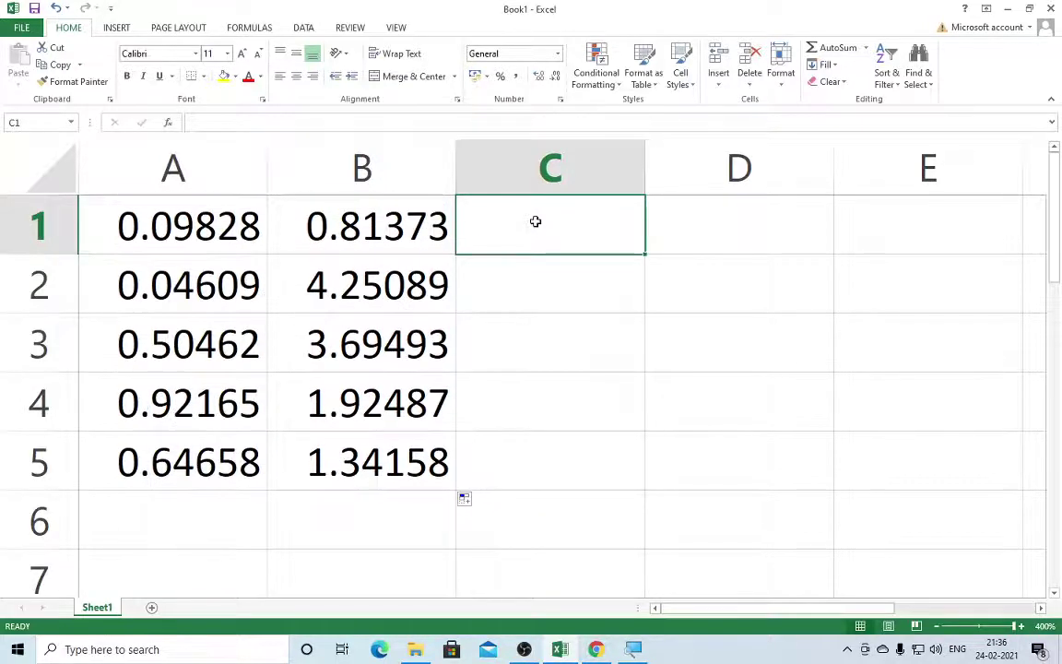
{"action": "key", "text": "F9"}
{"action": "key", "text": "F9"}
{"action": "key", "text": "F9"}
{"action": "key", "text": "F9"}
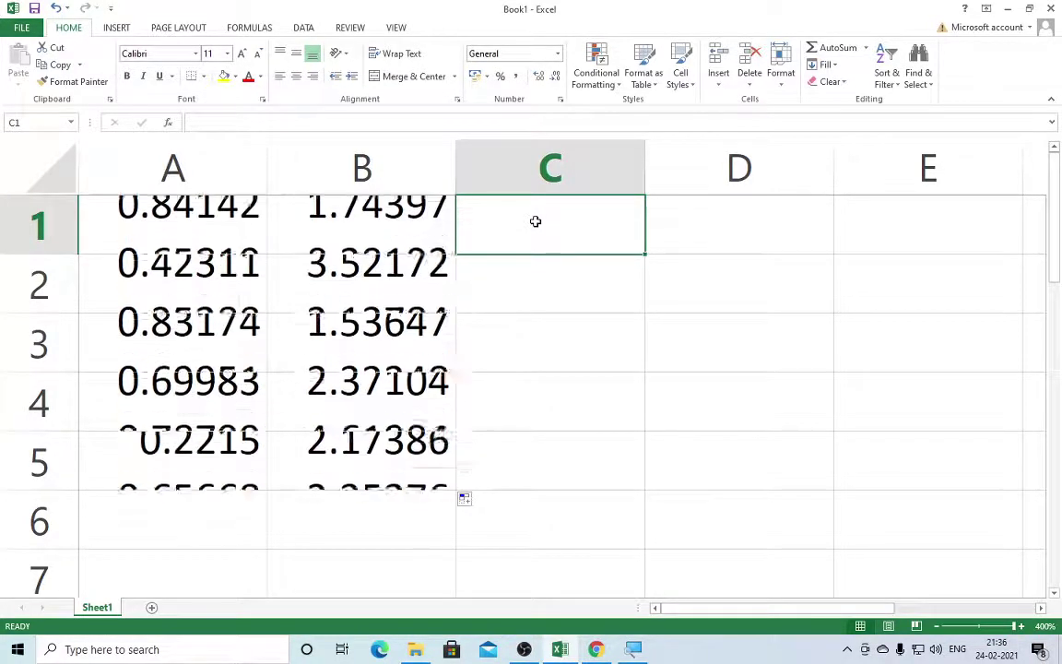
{"action": "key", "text": "F9"}
{"action": "key", "text": "F9"}
{"action": "key", "text": "F9"}
{"action": "key", "text": "F9"}
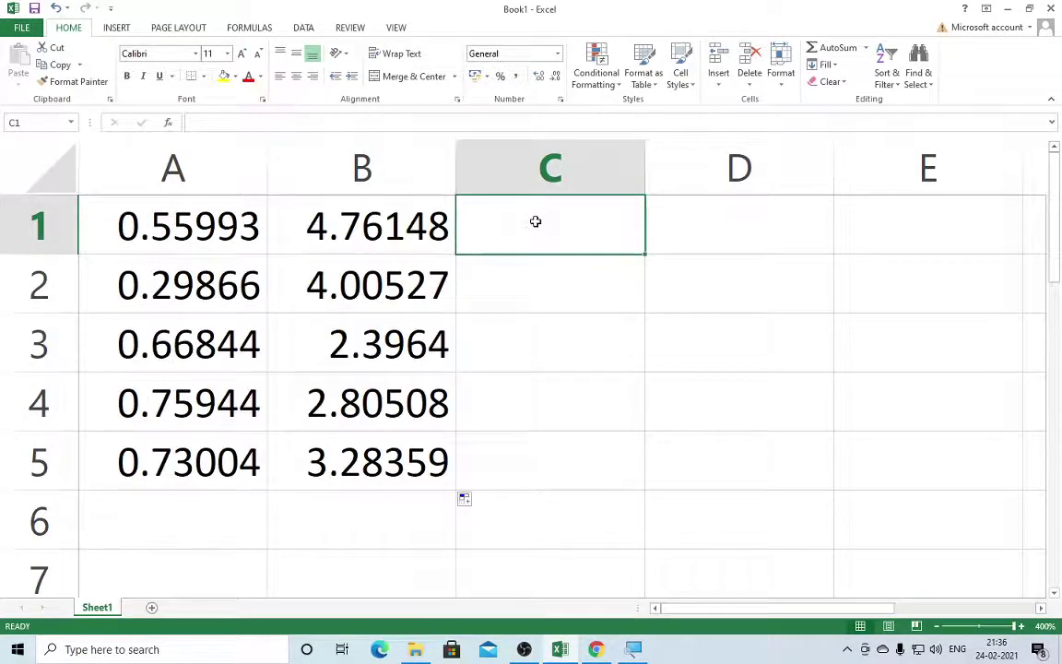
{"action": "key", "text": "F9"}
{"action": "key", "text": "F9"}
{"action": "key", "text": "F9"}
{"action": "key", "text": "F9"}
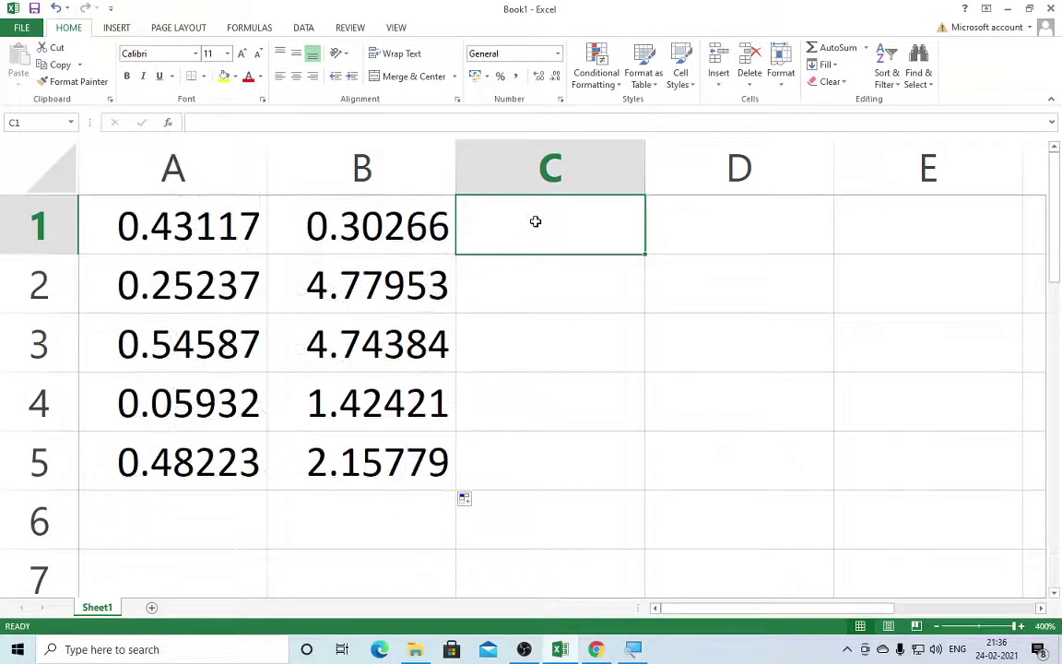
{"action": "key", "text": "F9"}
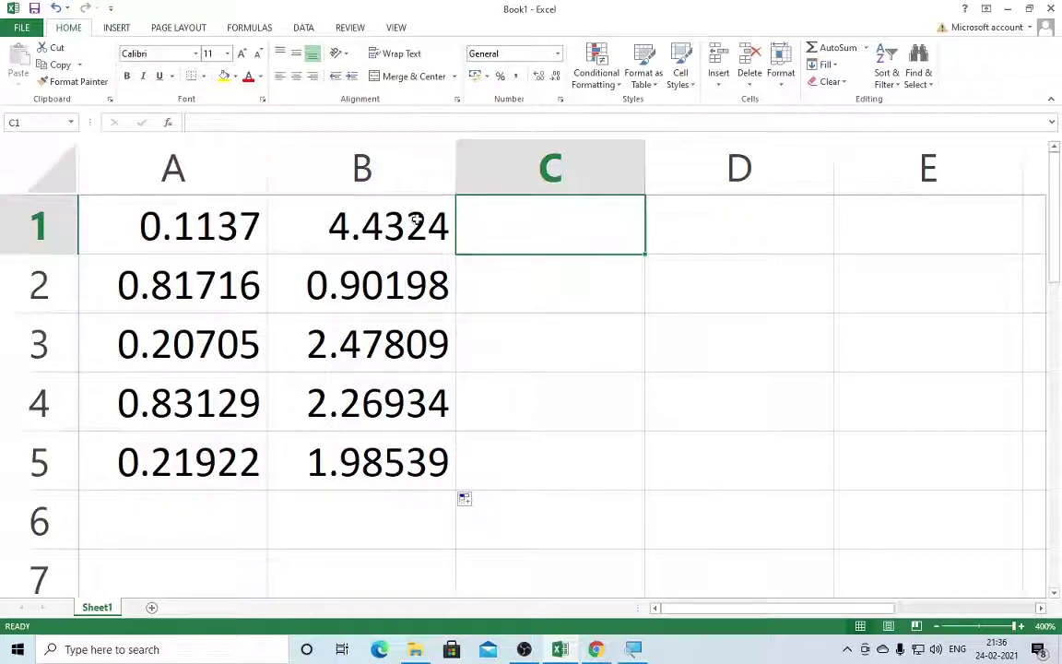
- Copy B1:B5 and paste it over itself as values only, replacing the random-number formulas
{"action": "left_click_drag", "start_coordinate": [405, 221], "coordinate": [401, 470]}
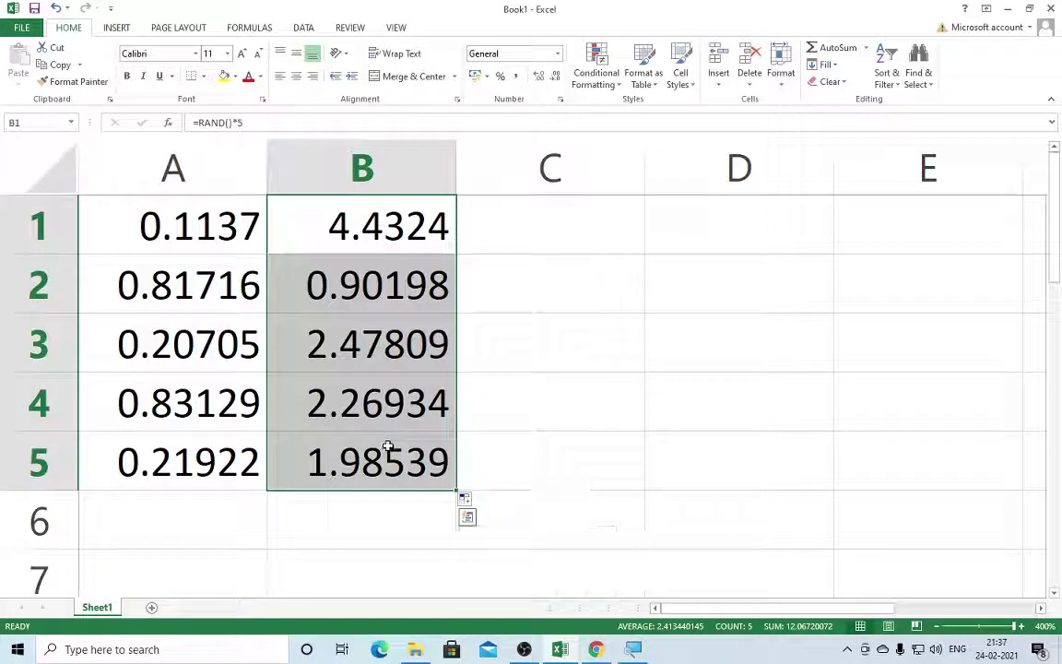
{"action": "key", "text": "ctrl+c"}
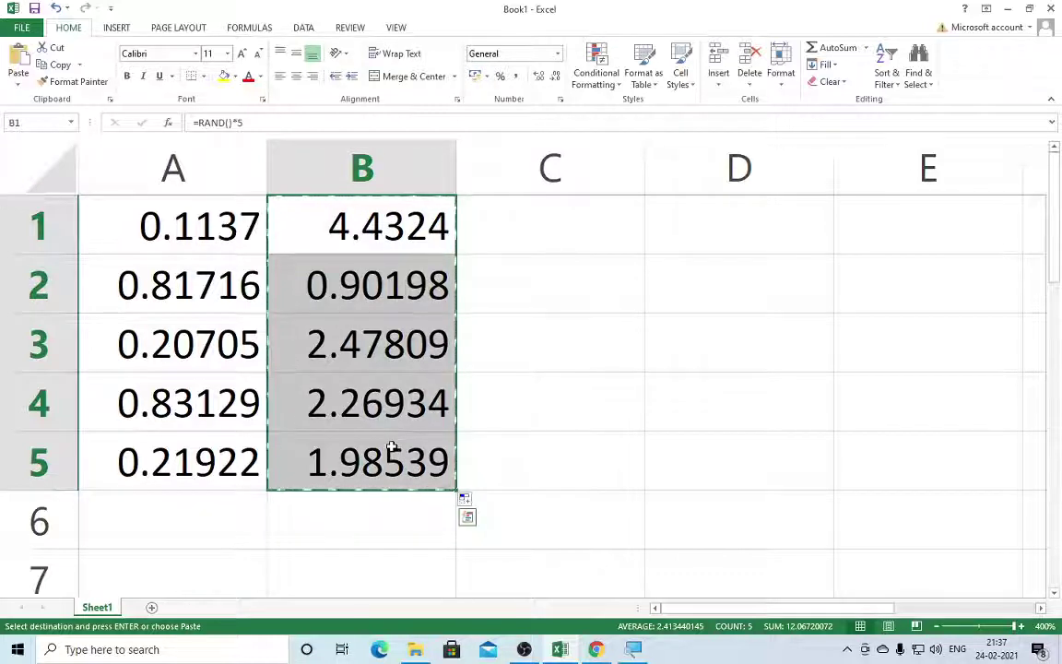
{"action": "key", "text": "alt"}
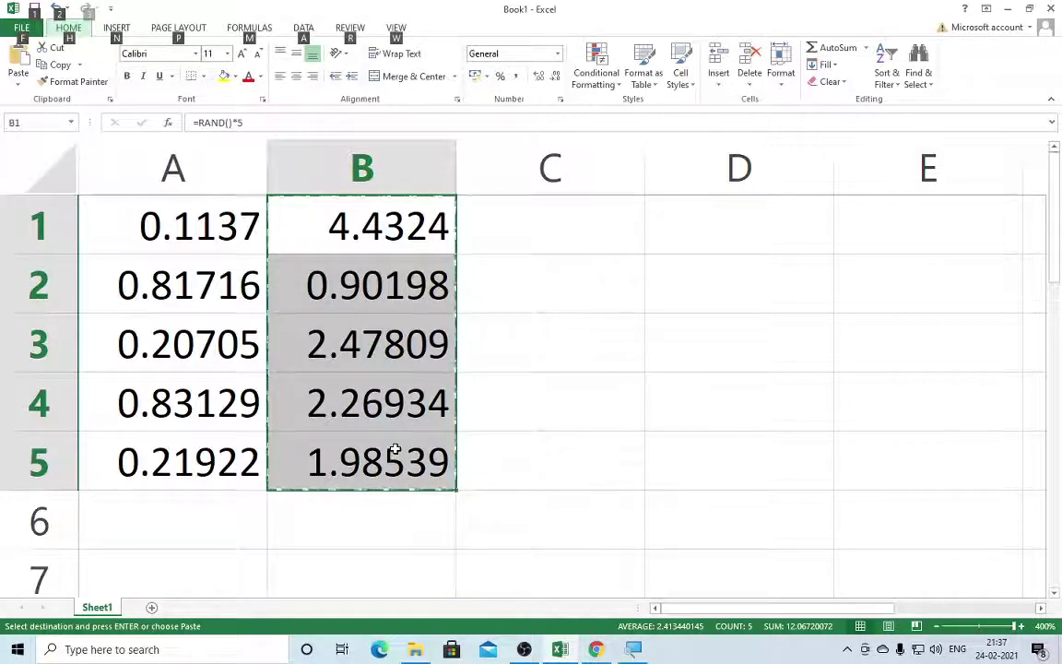
{"action": "key", "text": "h"}
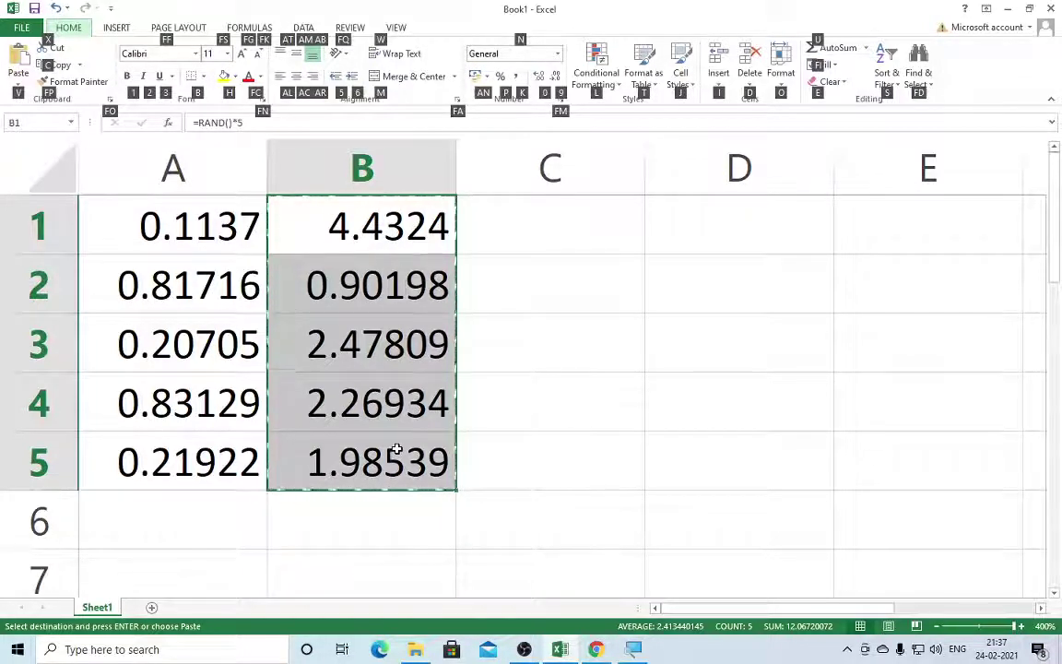
{"action": "key", "text": "v"}
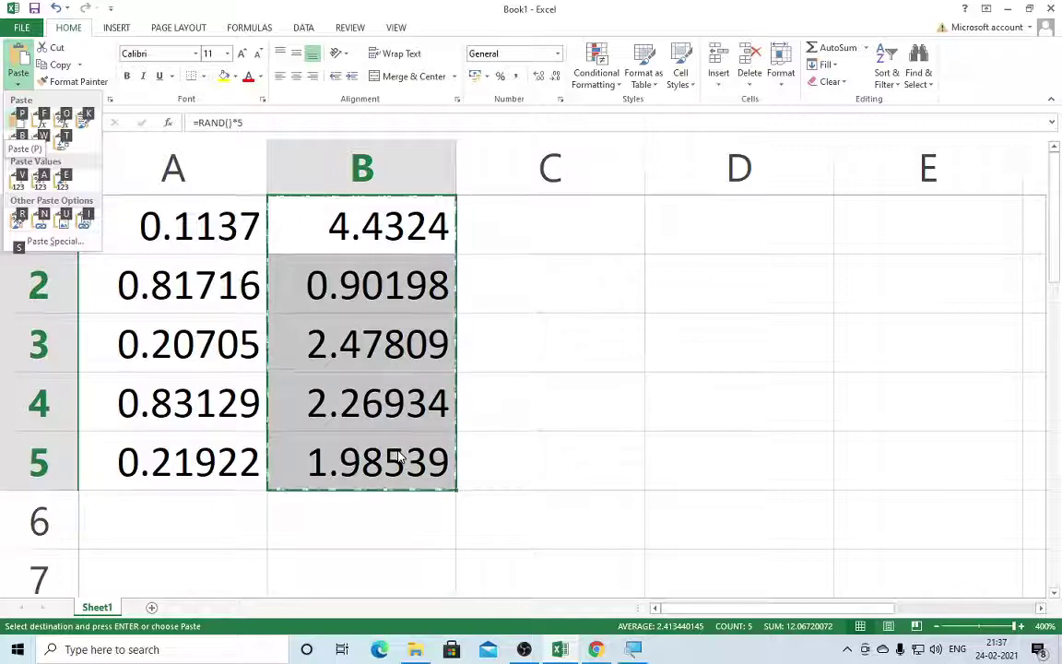
{"action": "key", "text": "v"}
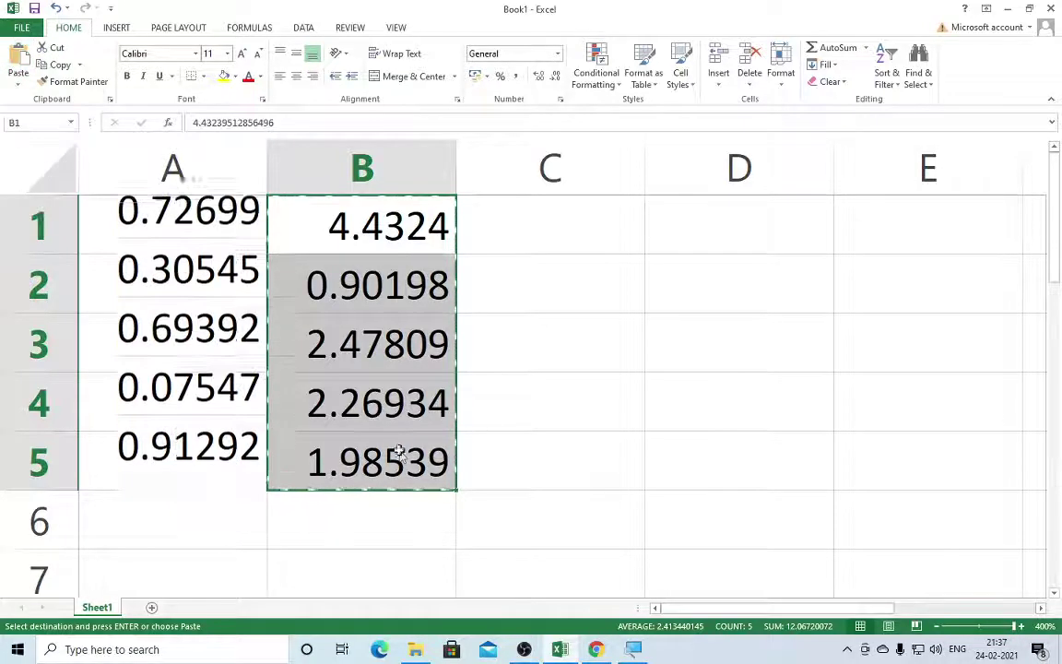
- Inspect the content of B1 and recalculate the worksheet repeatedly to compare B1:B5 with the formulas in column A
{"action": "double_click", "coordinate": [361, 231]}
{"action": "left_click", "coordinate": [513, 240]}
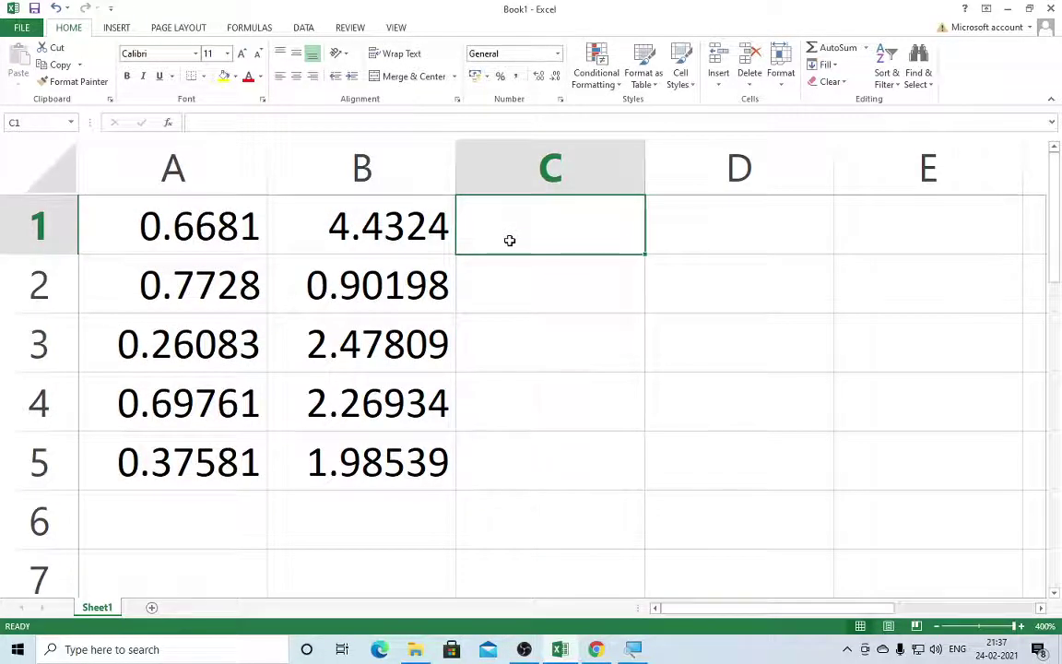
{"action": "key", "text": "F9"}
{"action": "key", "text": "F9"}
{"action": "key", "text": "F9"}
{"action": "key", "text": "F9"}
{"action": "key", "text": "F9"}
{"action": "key", "text": "F9"}
{"action": "key", "text": "F9"}
{"action": "key", "text": "F9"}
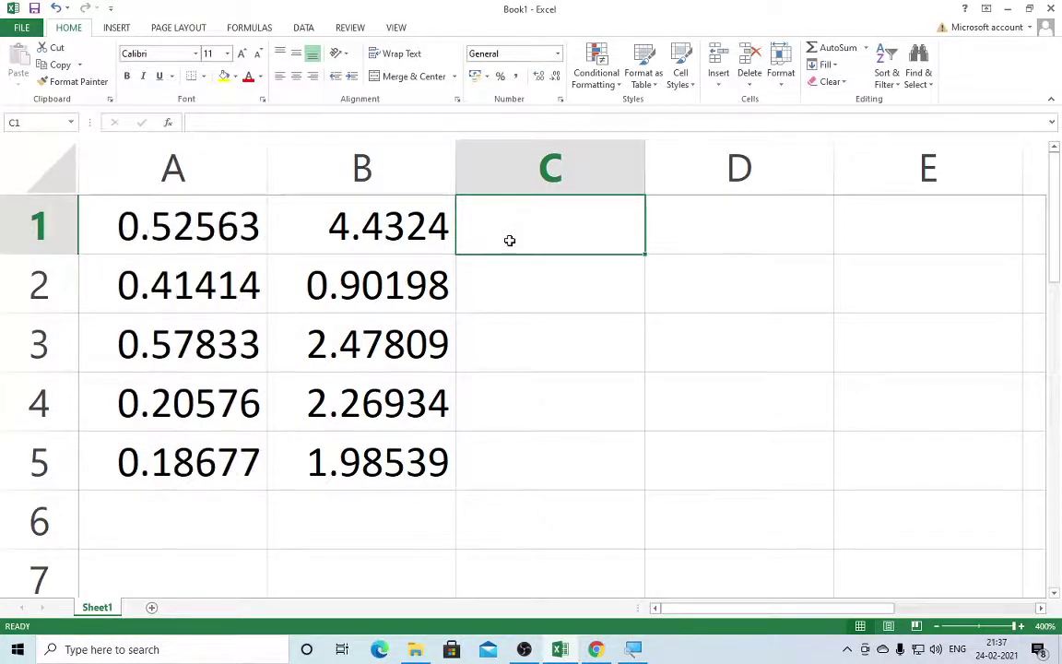
{"action": "key", "text": "F9"}
{"action": "key", "text": "F9"}
{"action": "key", "text": "F9"}
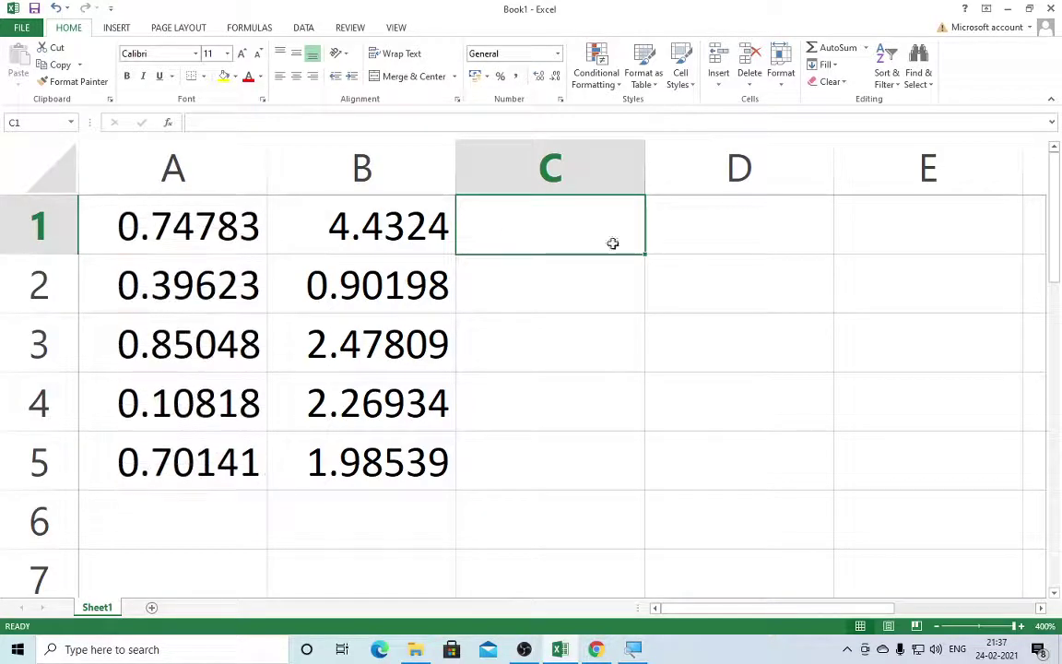
{"action": "left_click_drag", "start_coordinate": [399, 236], "coordinate": [403, 451]}
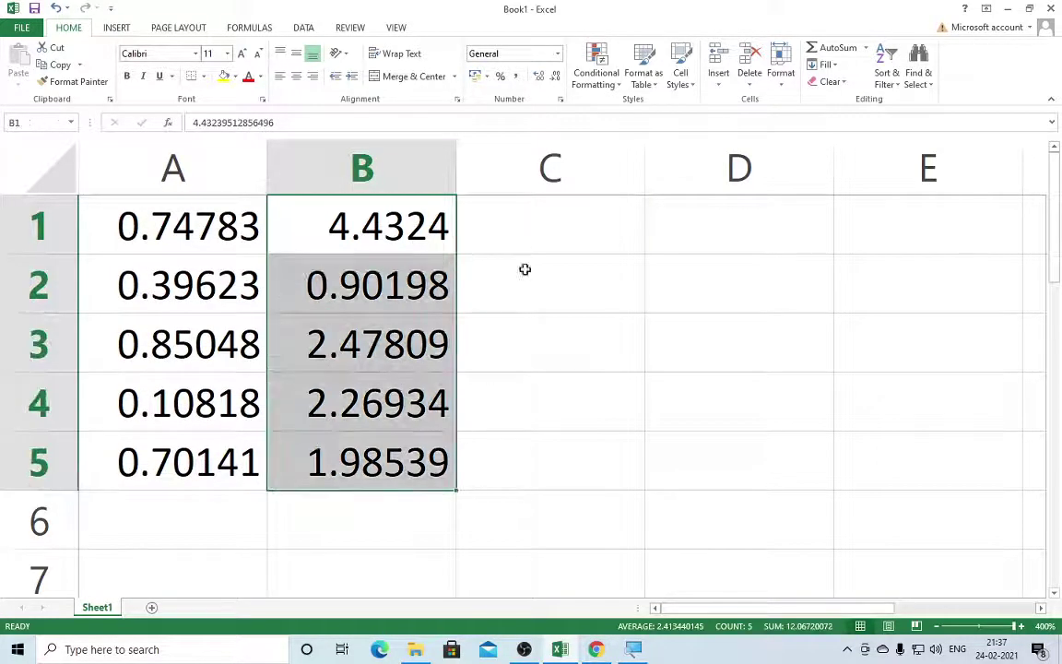
{"action": "left_click", "coordinate": [536, 219]}
{"action": "key", "text": "F9"}
{"action": "key", "text": "F9"}
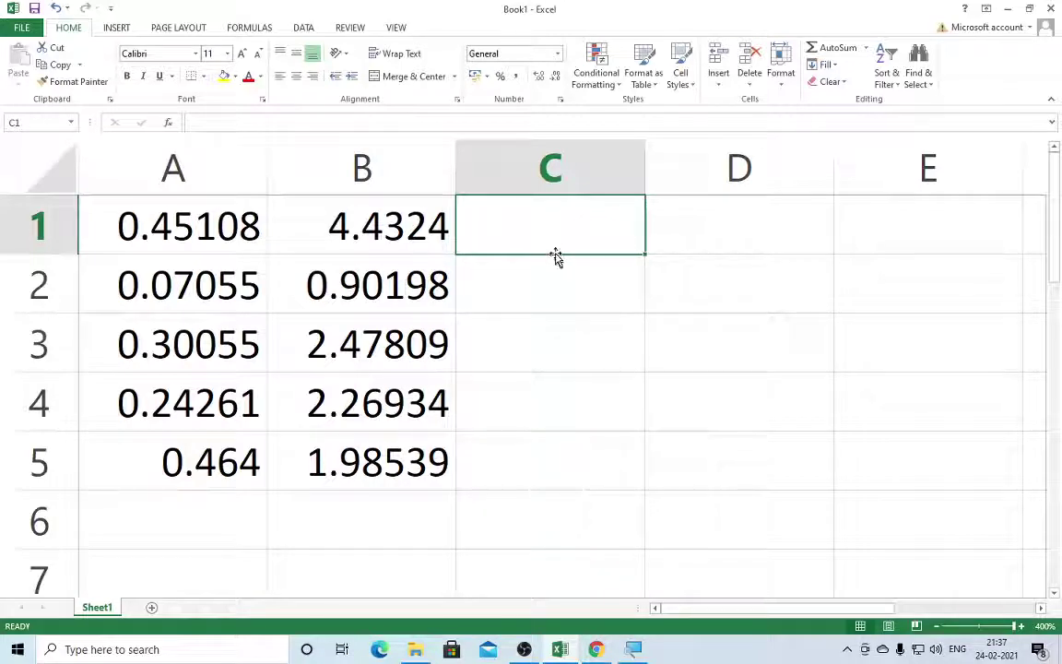
- Enter the paste-values shortcut note "ALT H V V" in cell C1
{"action": "type", "text": "ALT"}
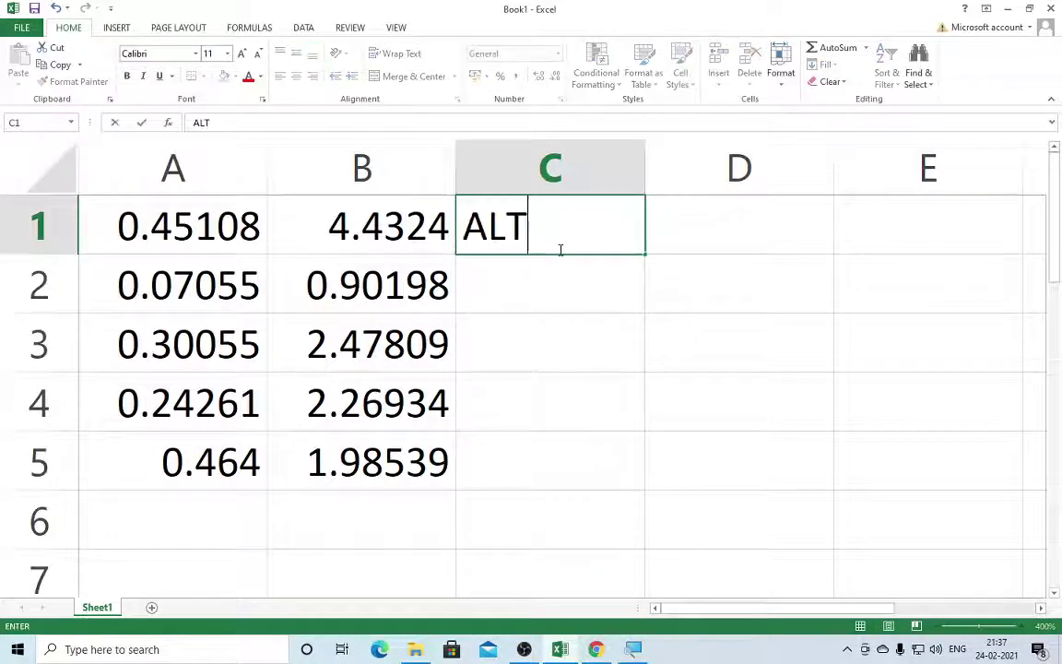
{"action": "type", "text": " H VV"}
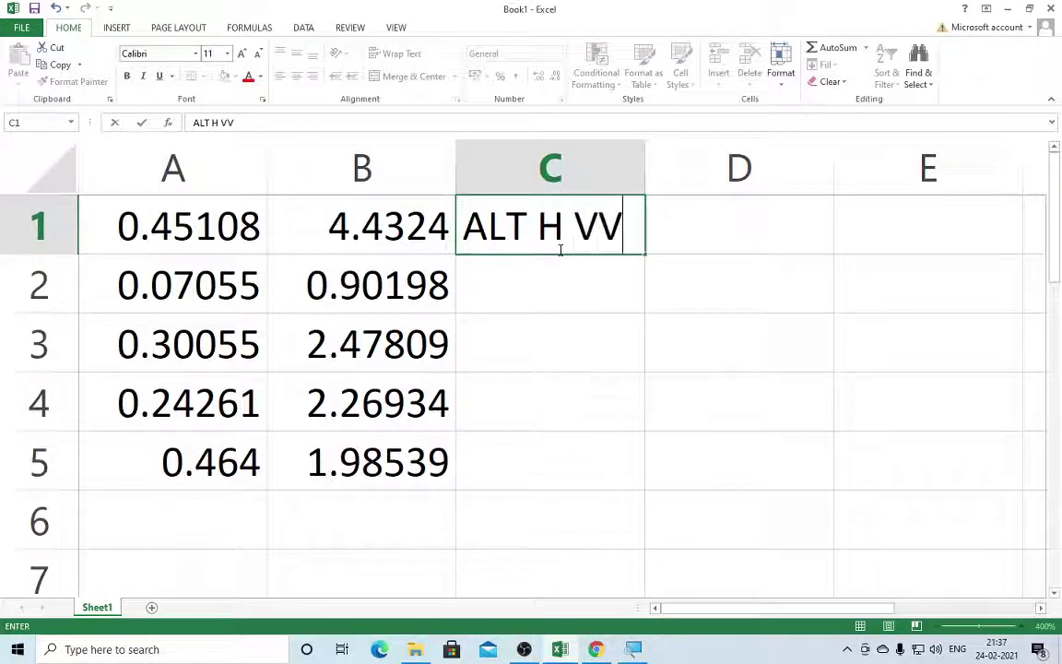
{"action": "key", "text": "BackSpace"}
{"action": "type", "text": "V"}
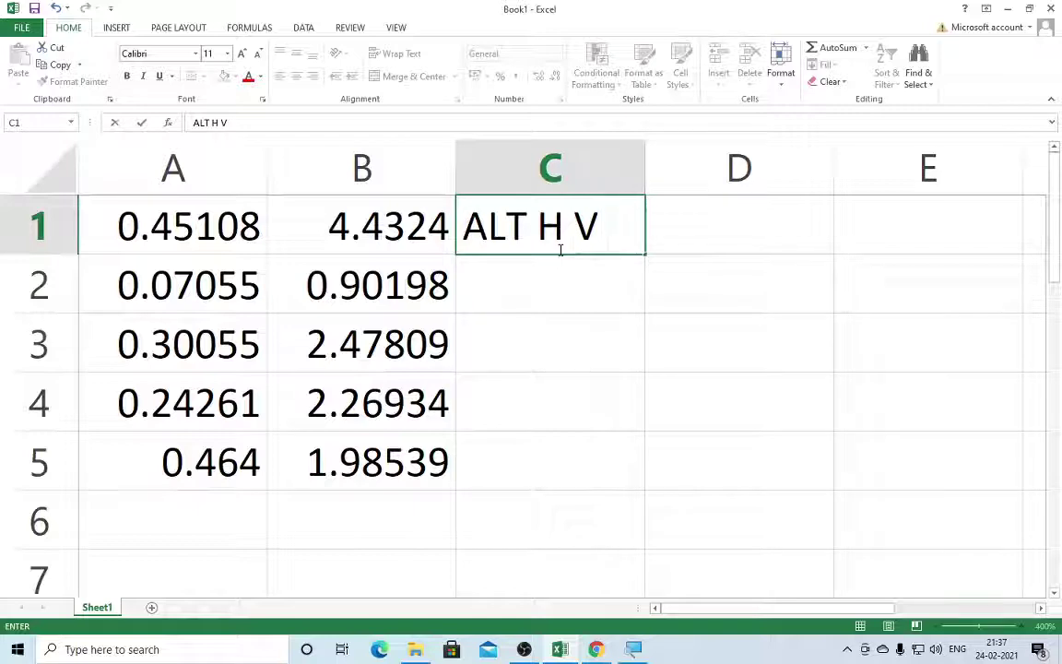
{"action": "key", "text": "Return"}
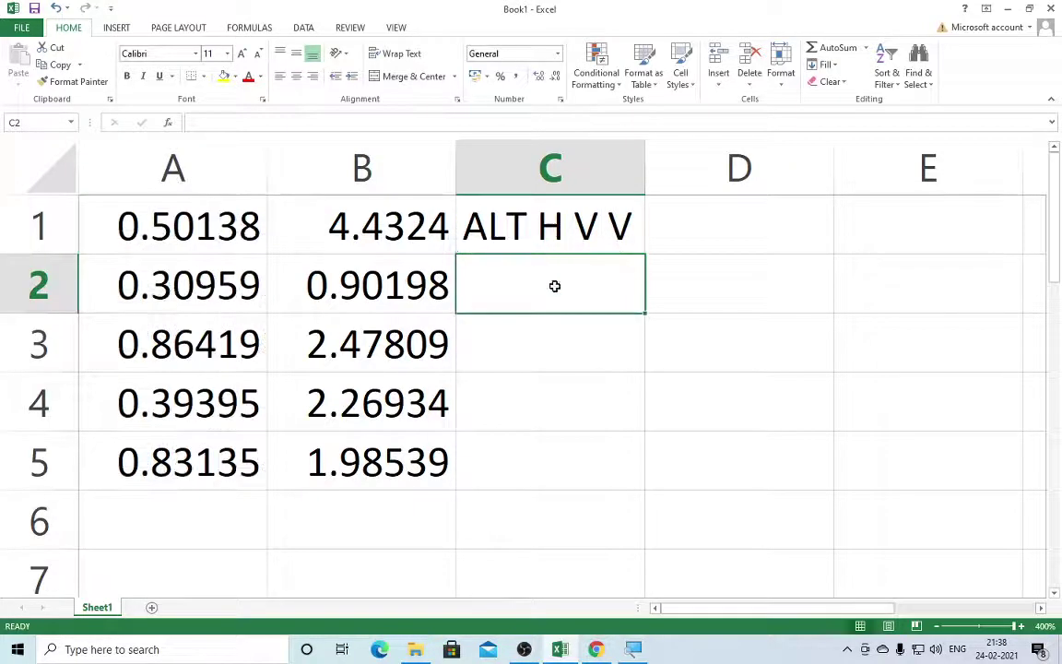
- Copy A1:A5 and paste it over itself as values only, replacing the RAND formulas
{"action": "left_click_drag", "start_coordinate": [193, 210], "coordinate": [198, 467]}
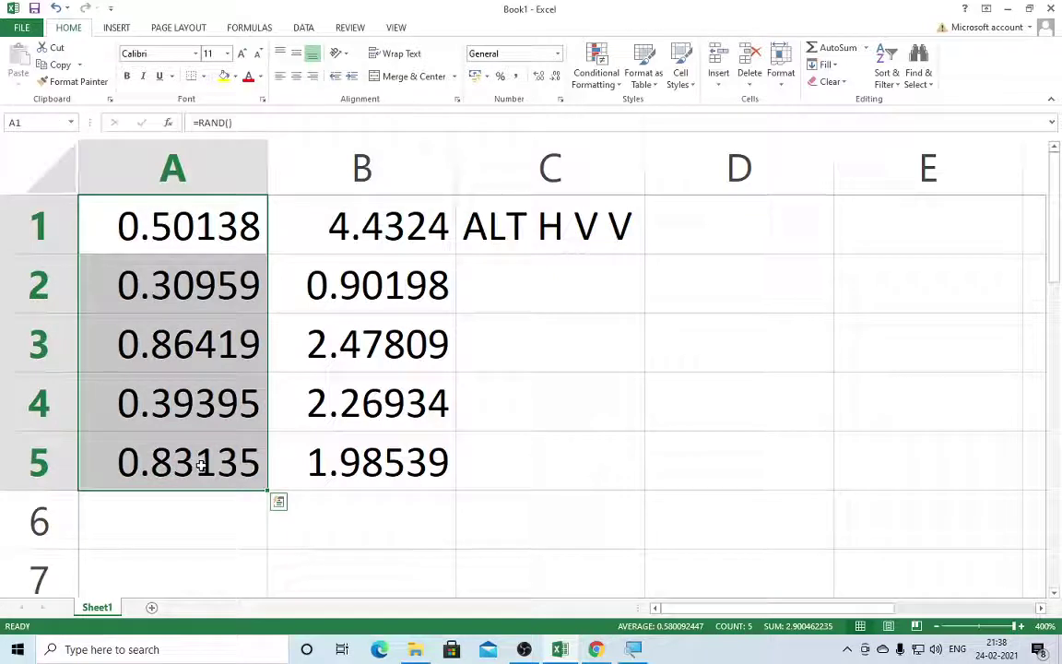
{"action": "key", "text": "ctrl+c"}
{"action": "key", "text": "alt"}
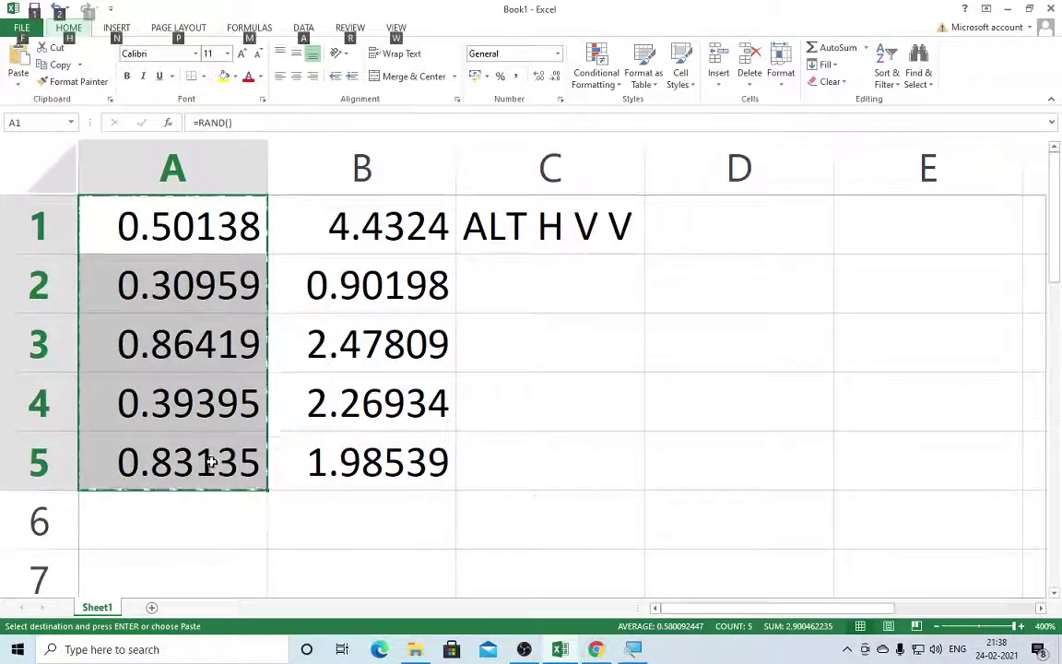
{"action": "key", "text": "h"}
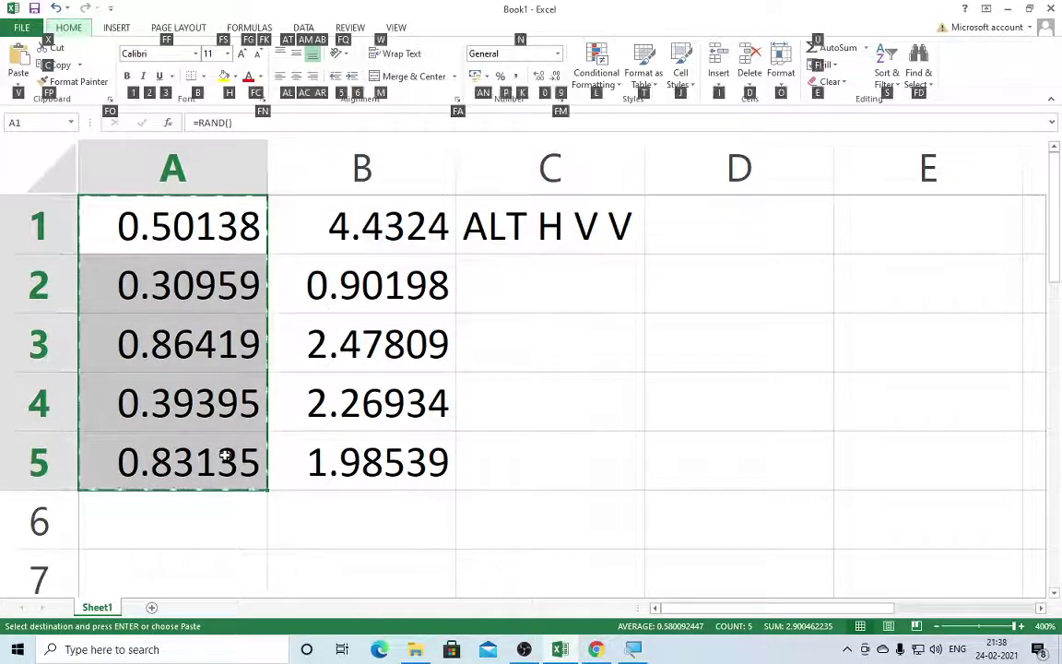
{"action": "key", "text": "v"}
{"action": "key", "text": "v"}
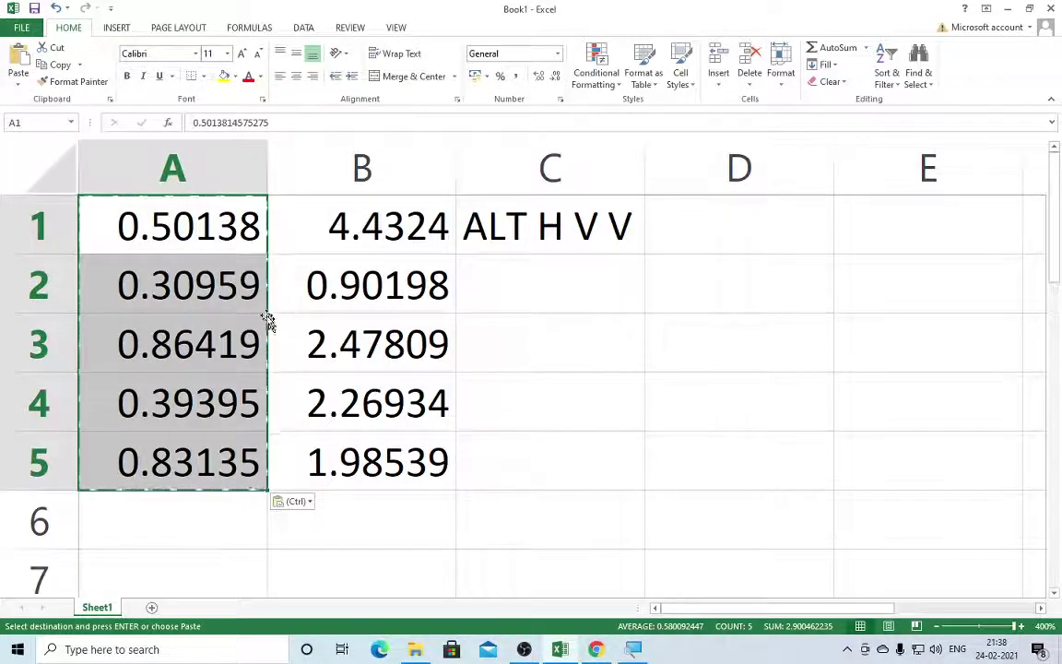
{"action": "left_click", "coordinate": [582, 333]}
{"action": "left_click", "coordinate": [605, 388]}
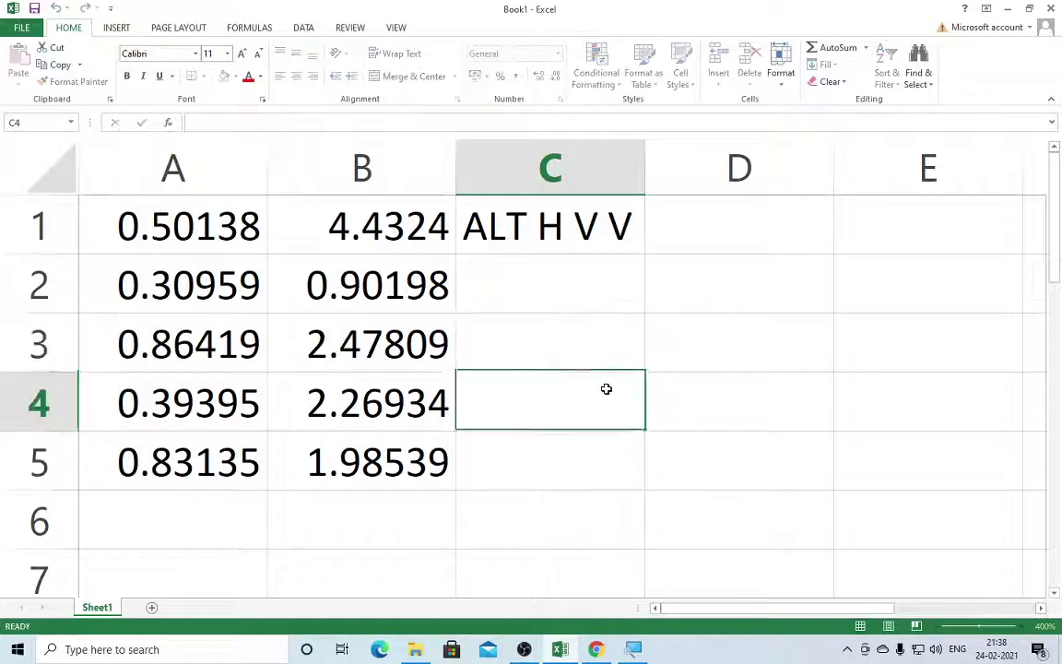
{"action": "double_click", "coordinate": [571, 323]}
{"action": "left_click", "coordinate": [574, 378]}
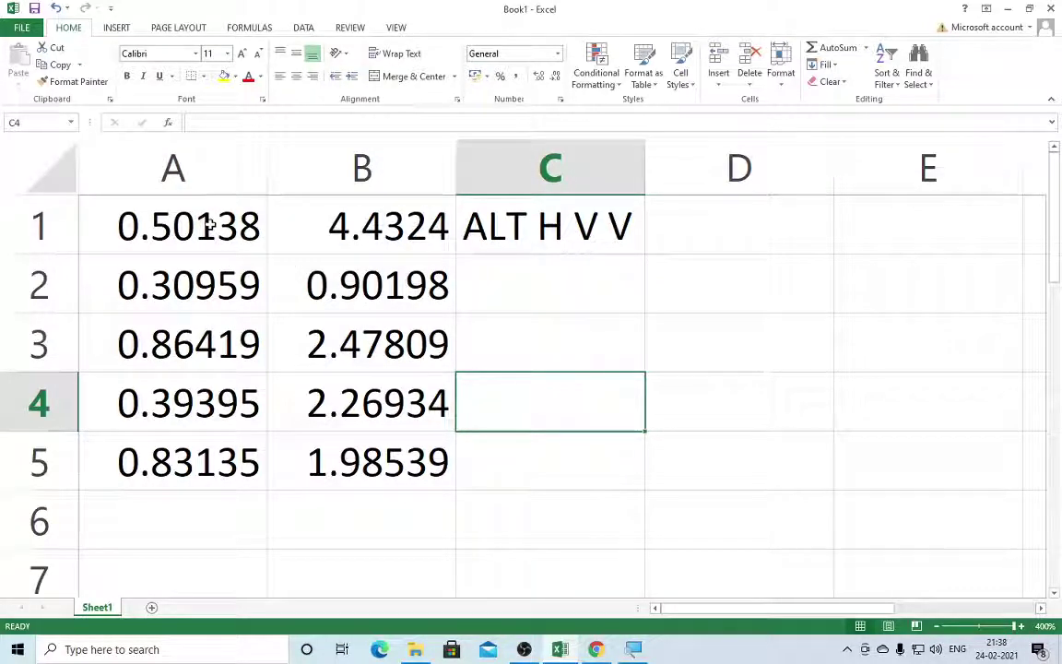
- Clear the contents of cells A1:C5
{"action": "left_click_drag", "start_coordinate": [208, 221], "coordinate": [500, 484]}
{"action": "key", "text": "Delete"}
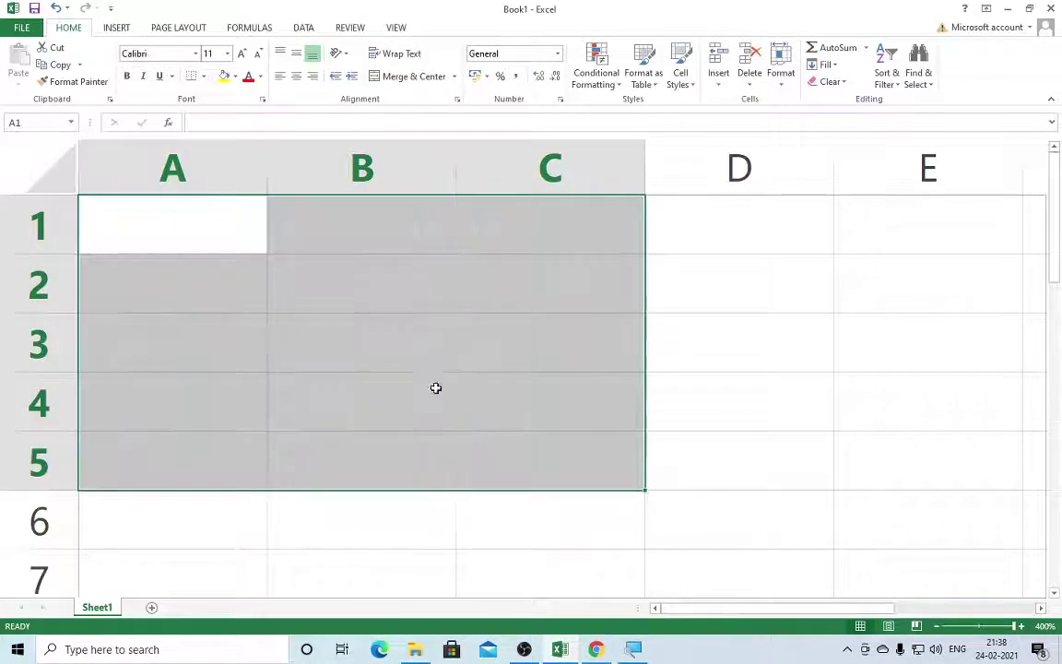
{"action": "left_click", "coordinate": [711, 320]}
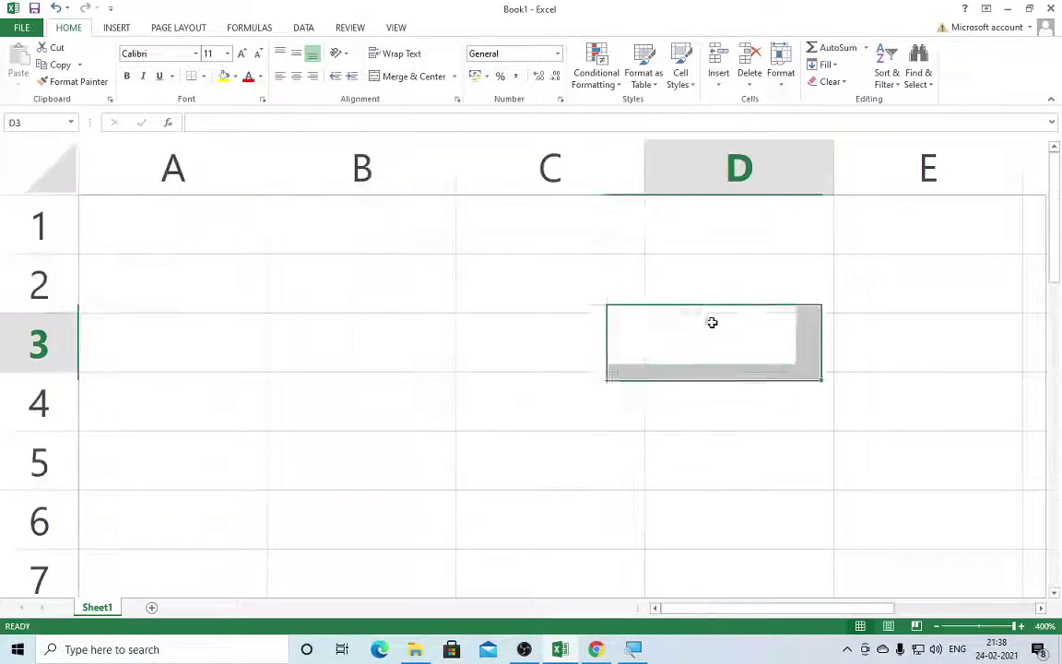
- Enter the function syntax =RANDBETWEEN(bottom,top) in cell B1 as plain text, with its argument names filled in
{"action": "left_click", "coordinate": [342, 232]}
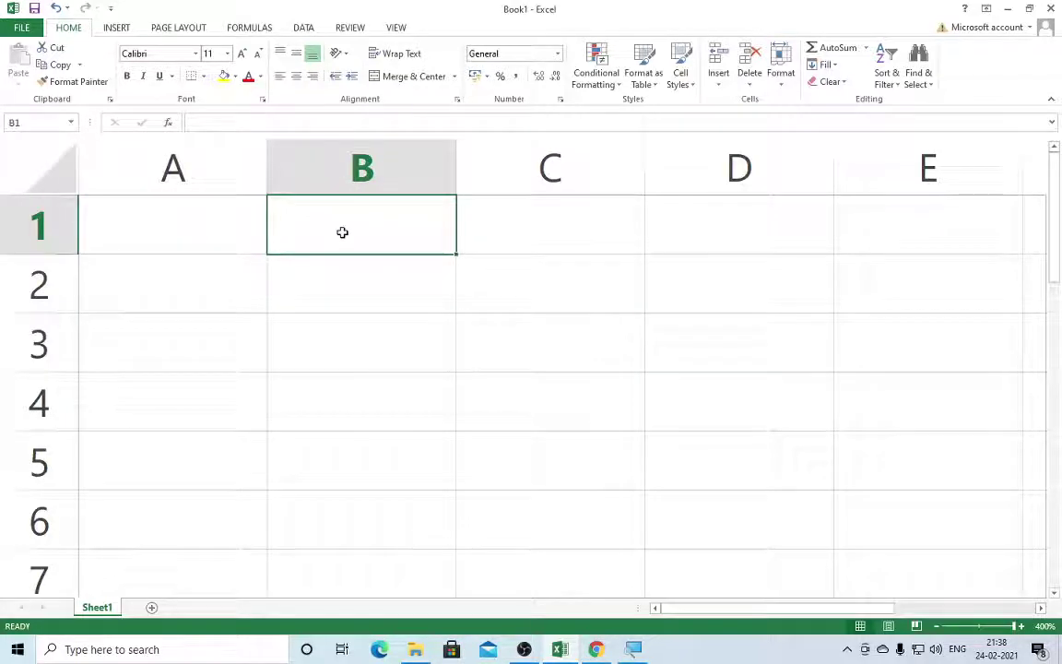
{"action": "type", "text": "=r"}
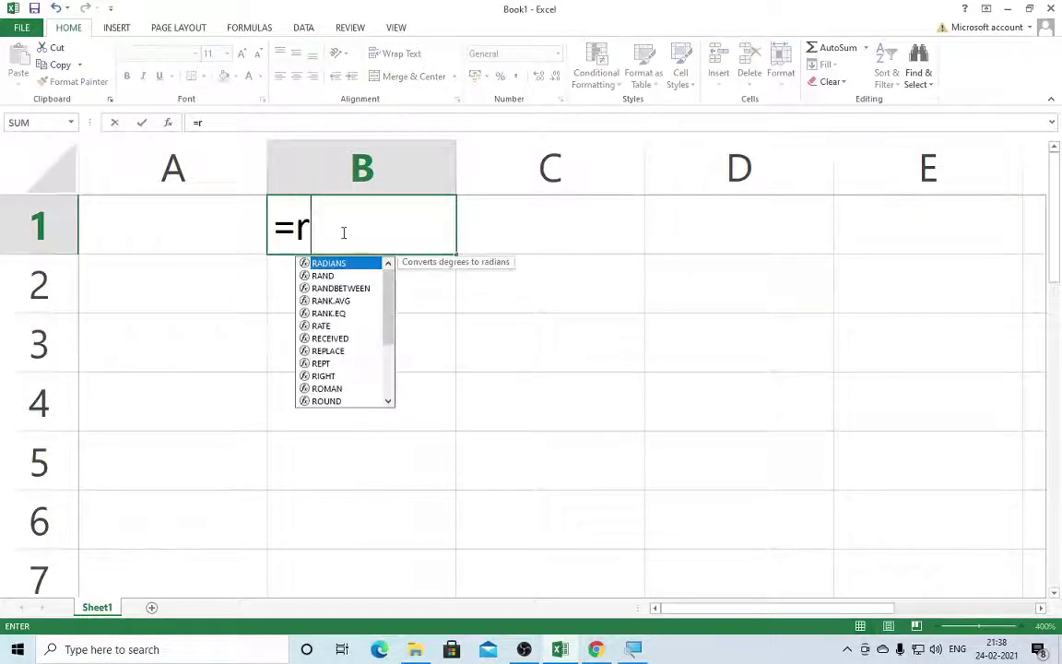
{"action": "type", "text": "andb"}
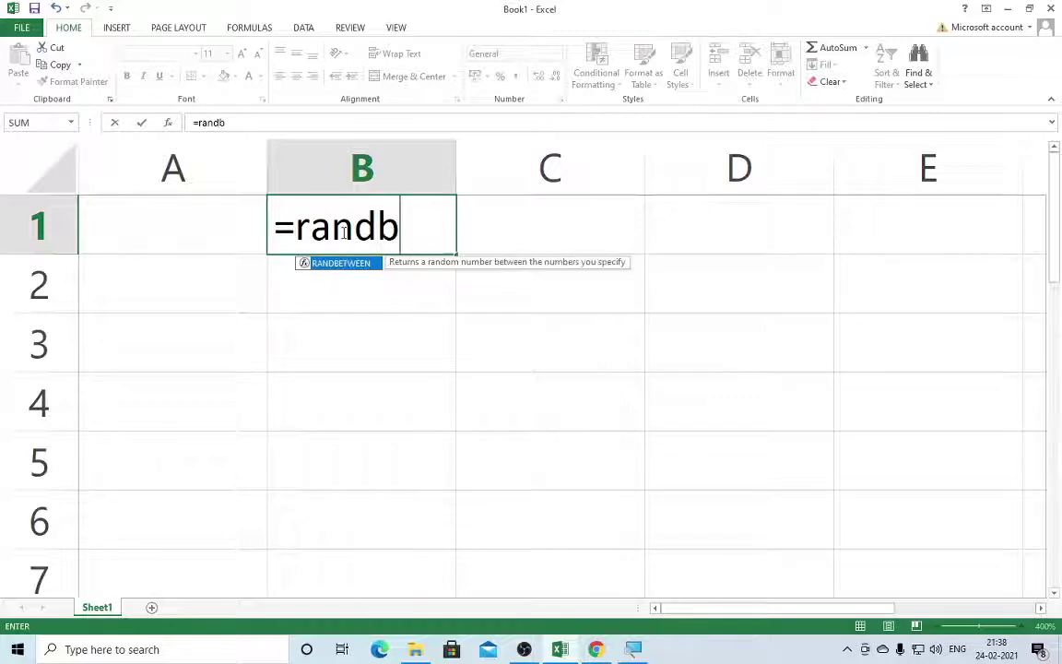
{"action": "key", "text": "Tab"}
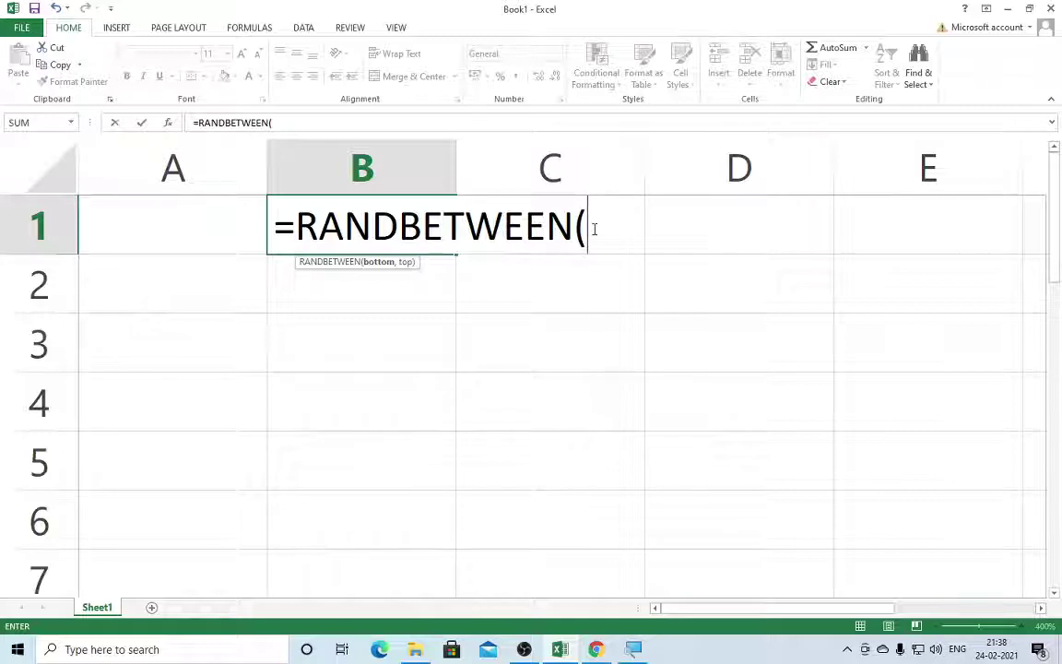
{"action": "key", "text": "ctrl+shift+a"}
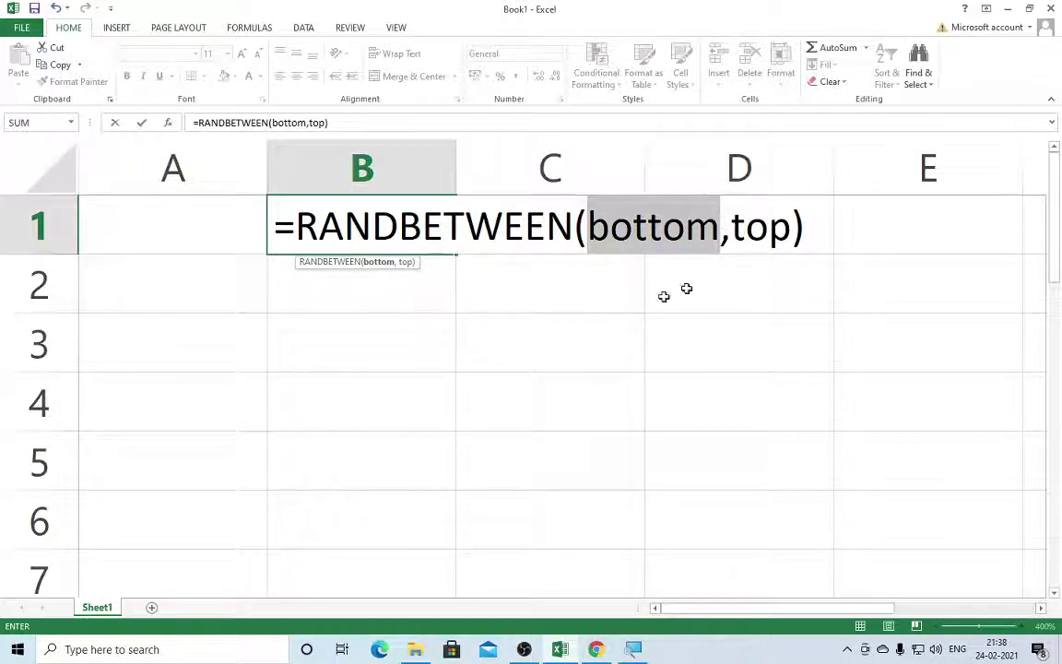
{"action": "left_click", "coordinate": [275, 229]}
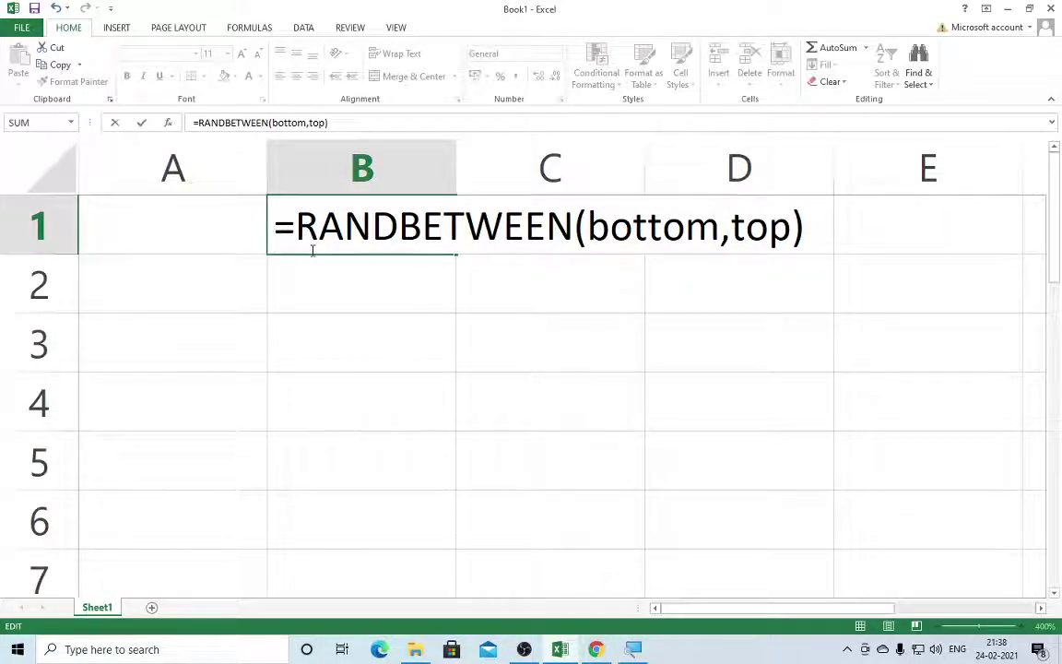
{"action": "left_click", "coordinate": [491, 298]}
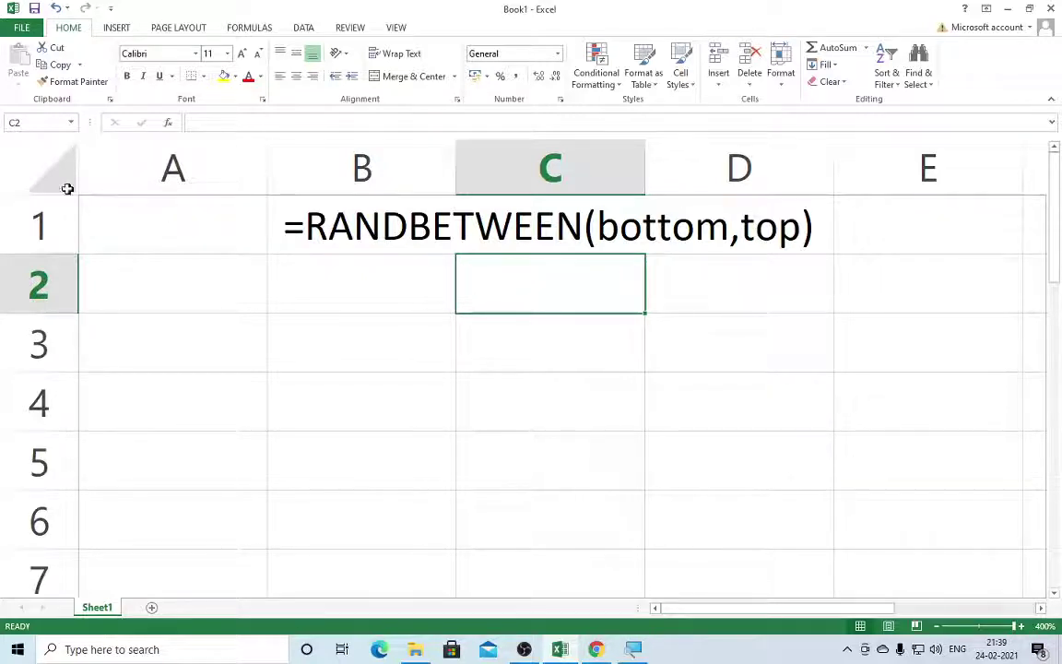
- Enter the formula =RANDBETWEEN(1,100) in cell A2
{"action": "left_click", "coordinate": [197, 287]}
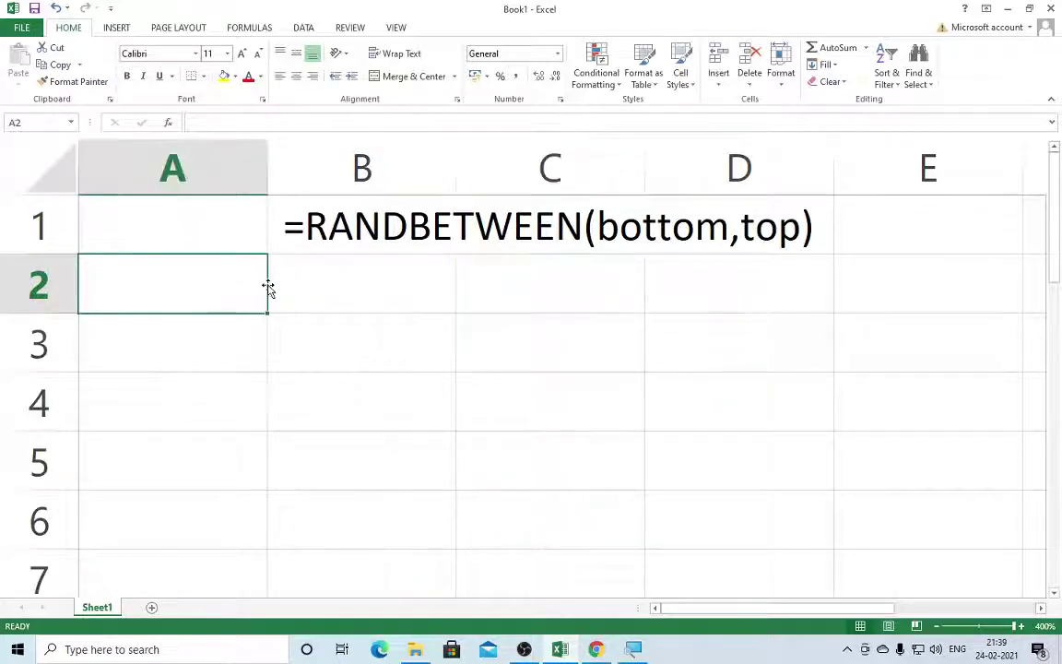
{"action": "type", "text": "="}
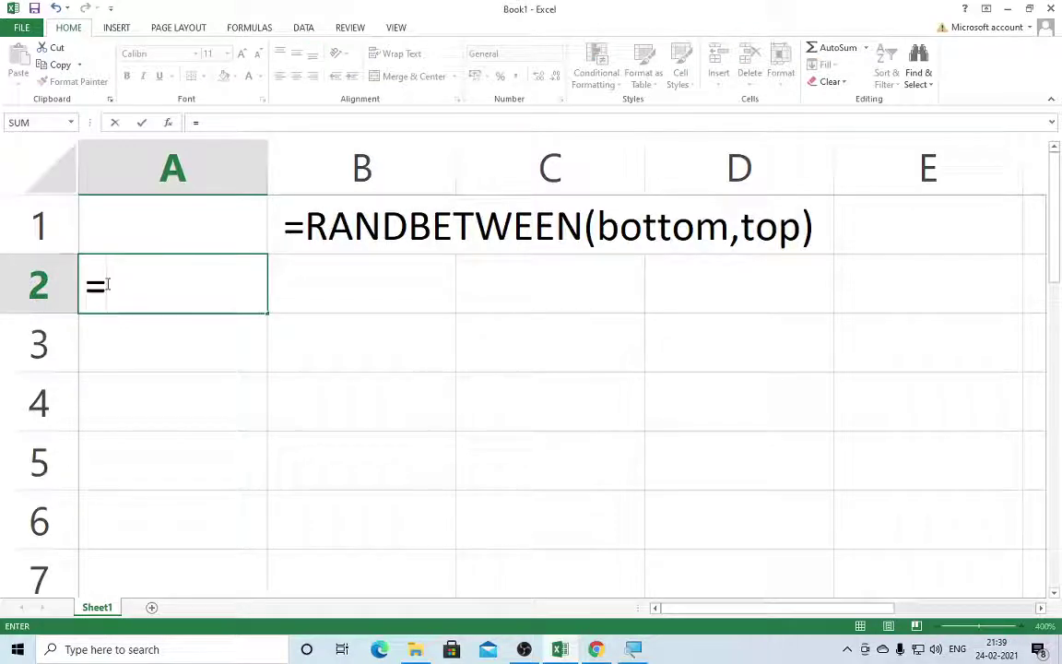
{"action": "type", "text": "randb"}
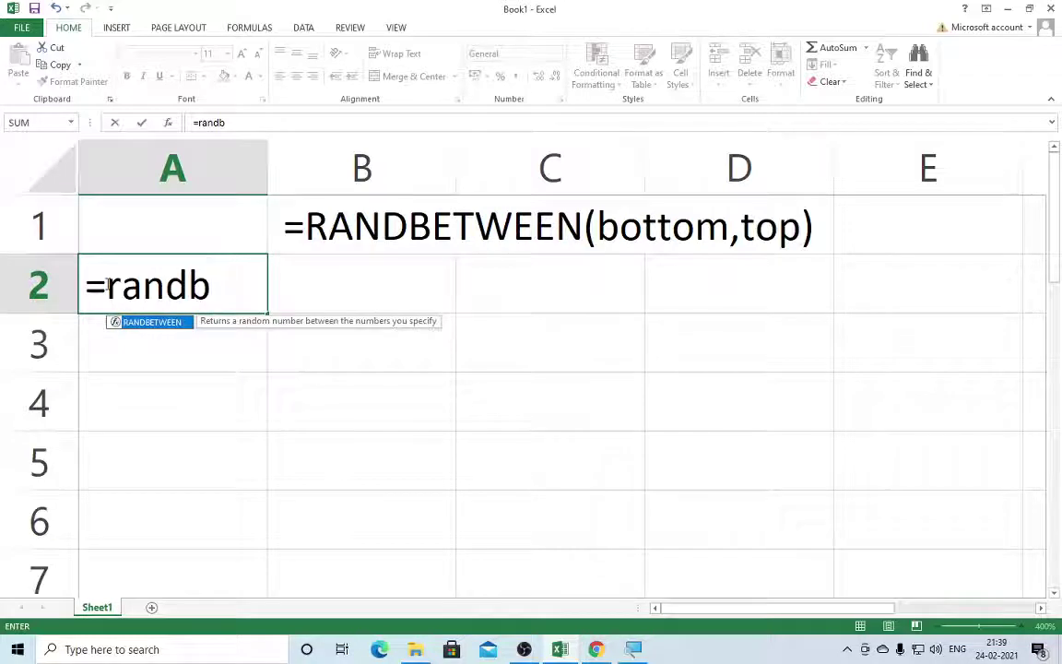
{"action": "key", "text": "Tab"}
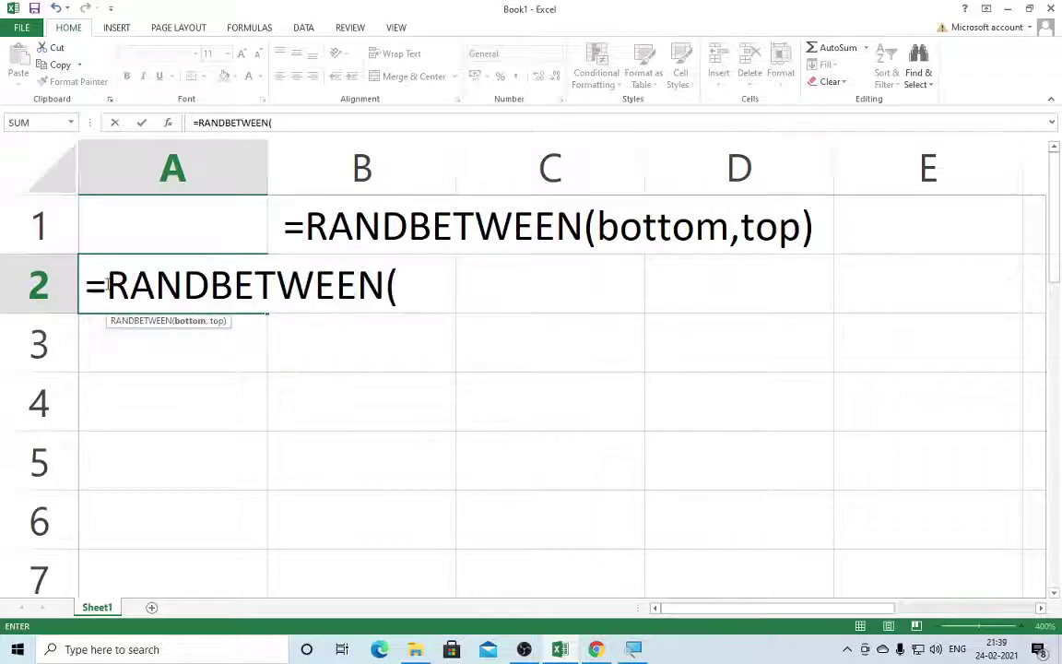
{"action": "type", "text": "1,1"}
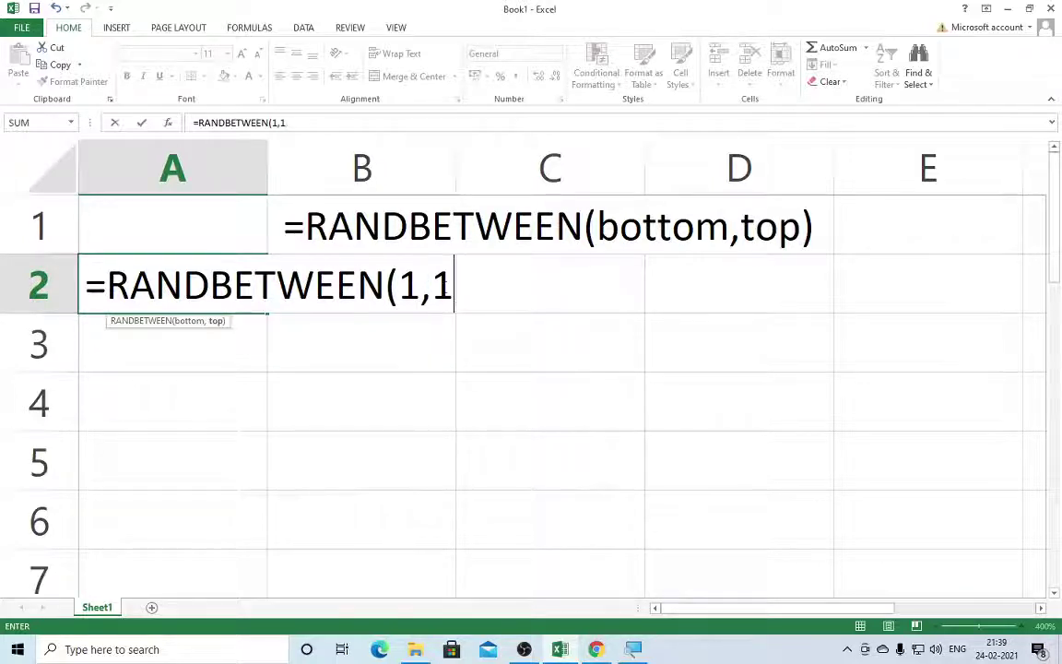
{"action": "type", "text": "00"}
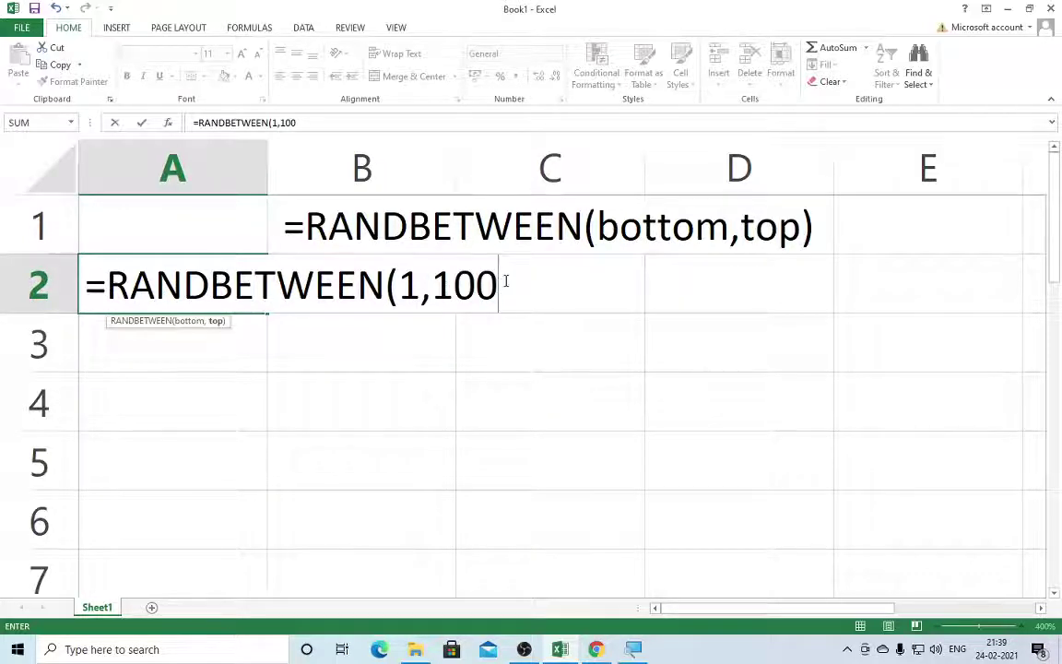
{"action": "type", "text": ")"}
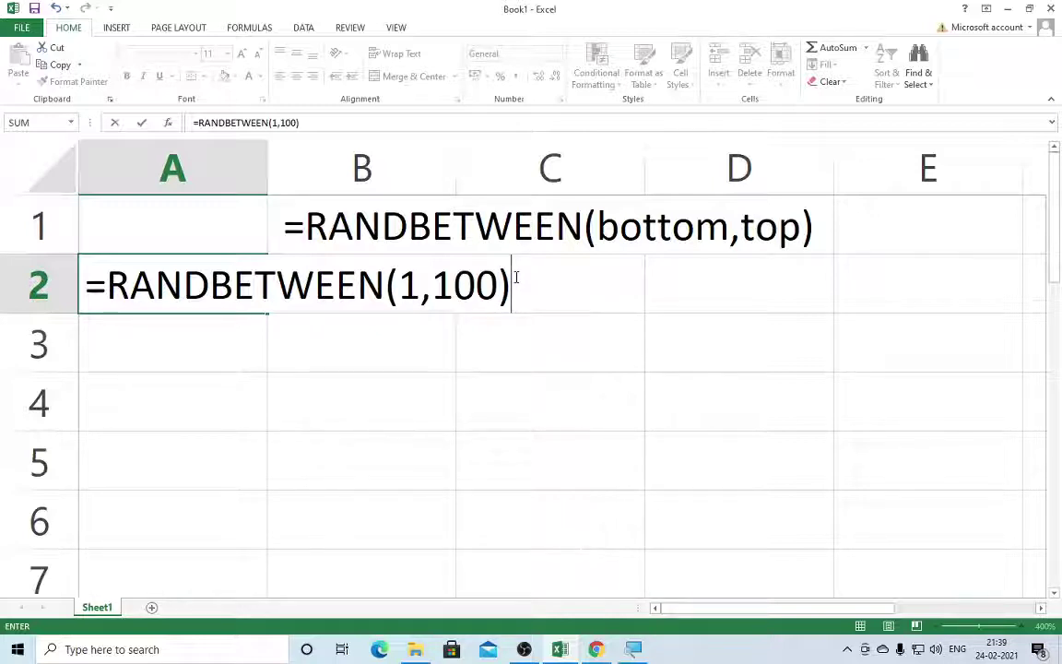
{"action": "key", "text": "Return"}
- Fill the RANDBETWEEN formula from A2 down through A6
{"action": "left_click", "coordinate": [185, 293]}
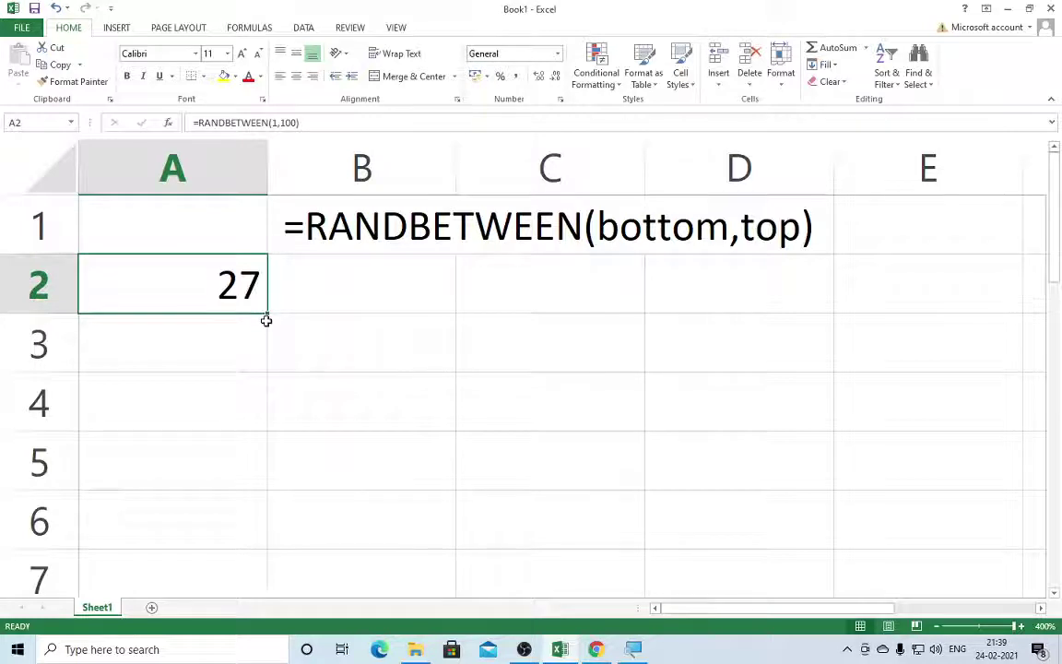
{"action": "left_click_drag", "start_coordinate": [265, 315], "coordinate": [245, 522]}
{"action": "left_click", "coordinate": [391, 361]}
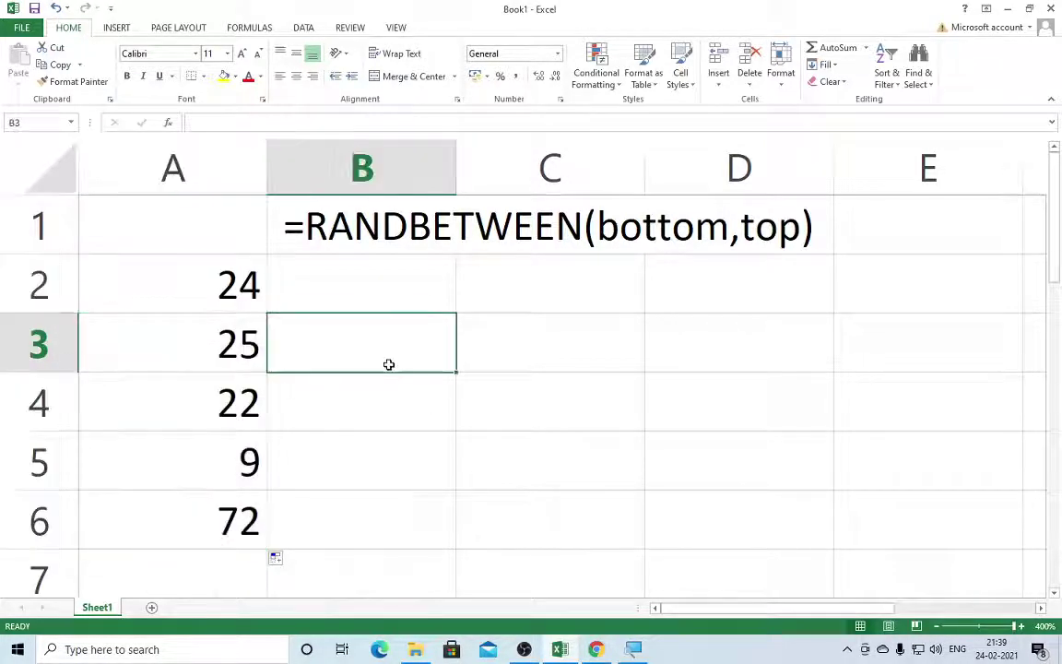
- Recalculate the worksheet repeatedly to observe how the RANDBETWEEN numbers in A2:A6 behave
{"action": "key", "text": "F9"}
{"action": "key", "text": "F9"}
{"action": "key", "text": "F9"}
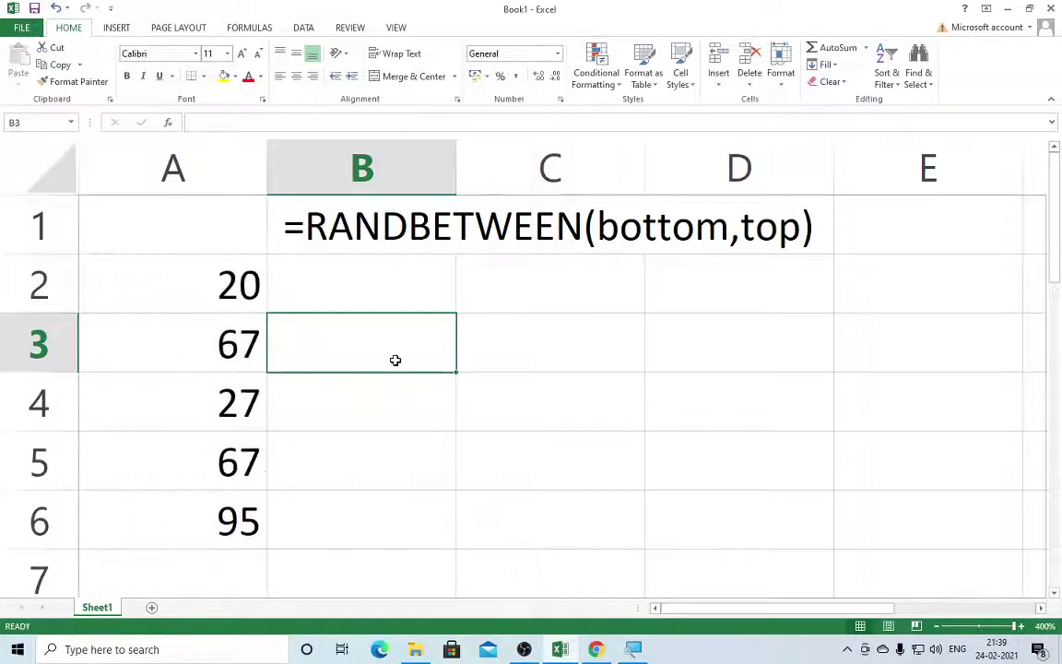
{"action": "key", "text": "F9"}
{"action": "key", "text": "F9"}
{"action": "key", "text": "F9"}
{"action": "key", "text": "F9"}
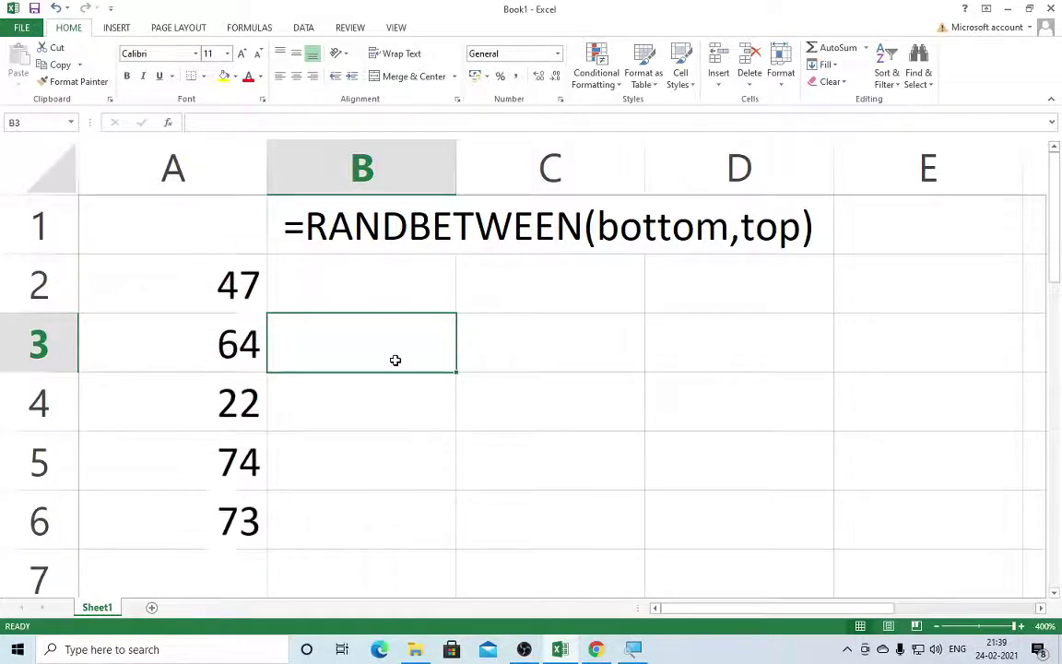
{"action": "key", "text": "F9"}
{"action": "key", "text": "F9"}
{"action": "key", "text": "F9"}
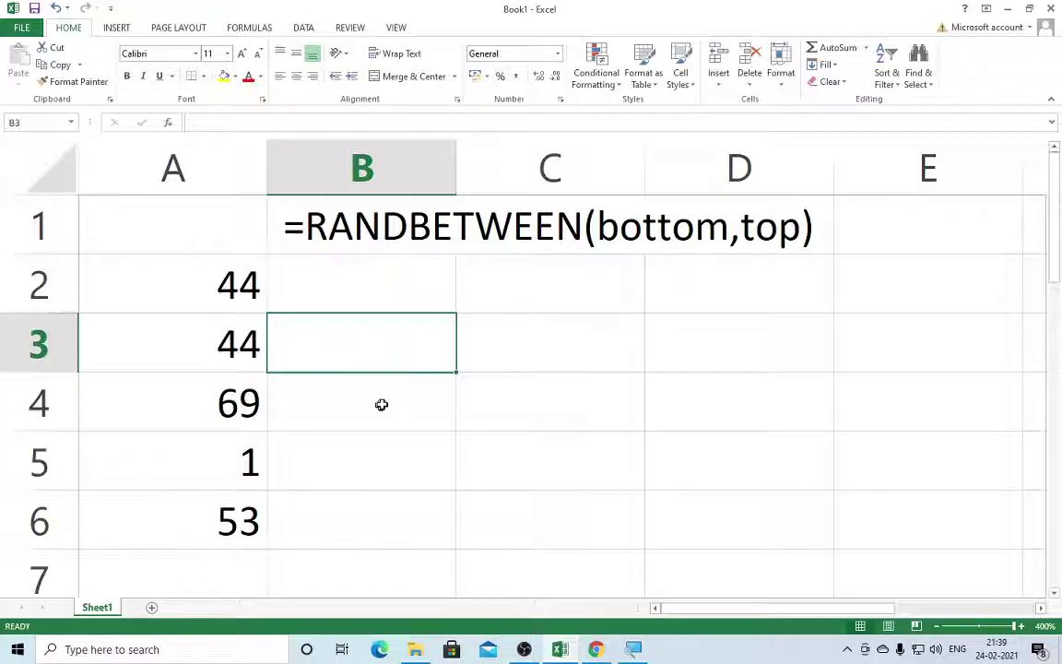
- Copy A2:A6 and paste it over itself with the Values & Source Formatting option, replacing the RANDBETWEEN formulas
{"action": "left_click_drag", "start_coordinate": [246, 281], "coordinate": [248, 514]}
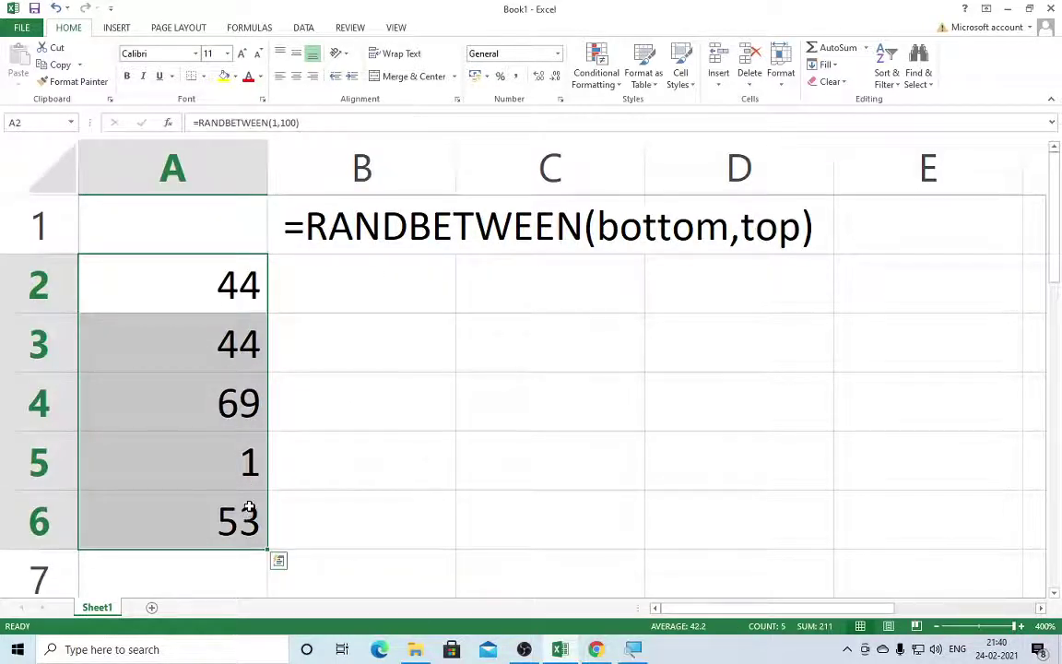
{"action": "key", "text": "ctrl+c"}
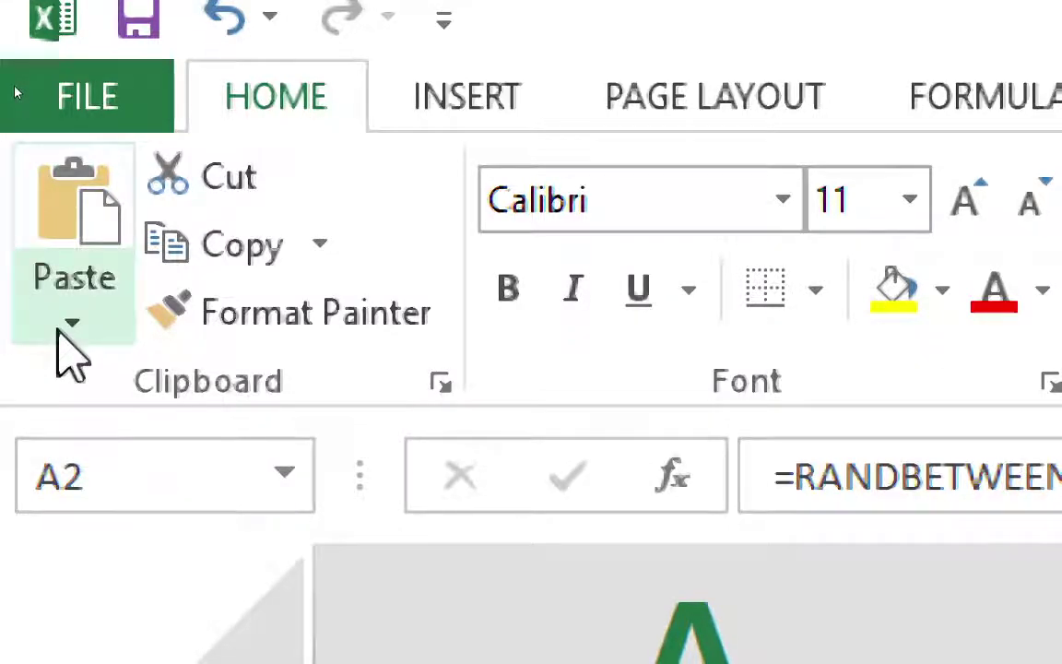
{"action": "left_click", "coordinate": [61, 328]}
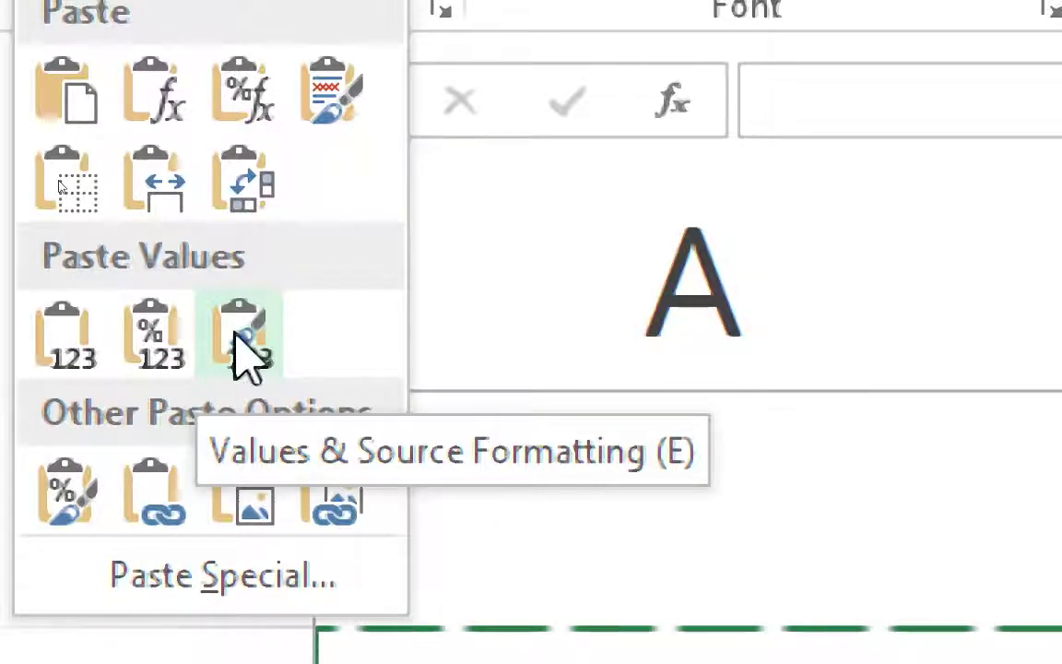
{"action": "left_click", "coordinate": [238, 337]}
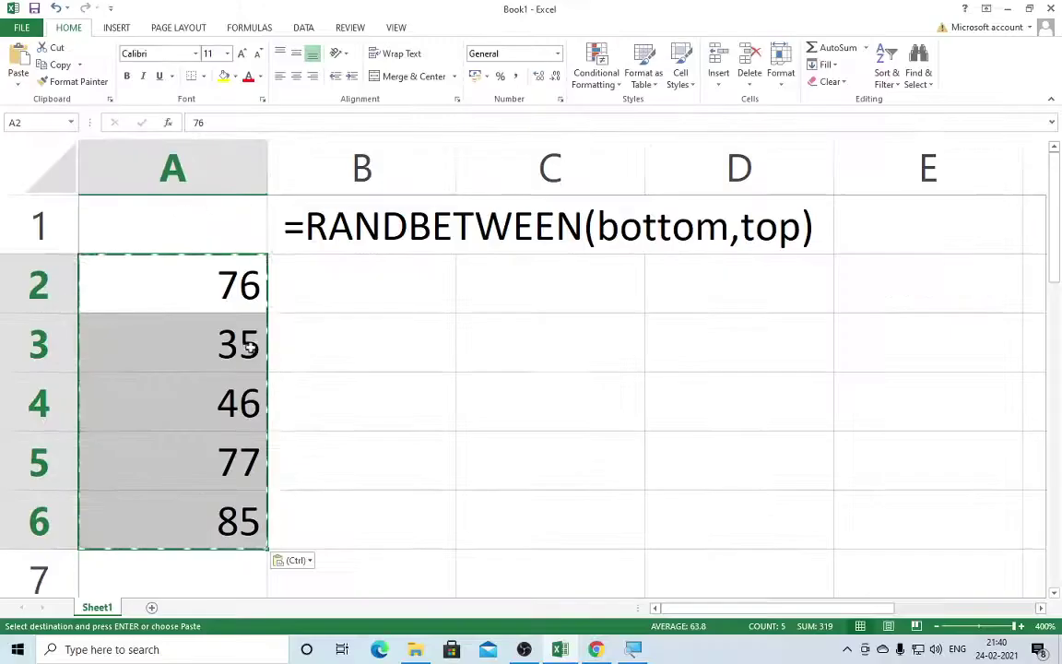
{"action": "left_click", "coordinate": [304, 286]}
{"action": "left_click", "coordinate": [308, 315]}
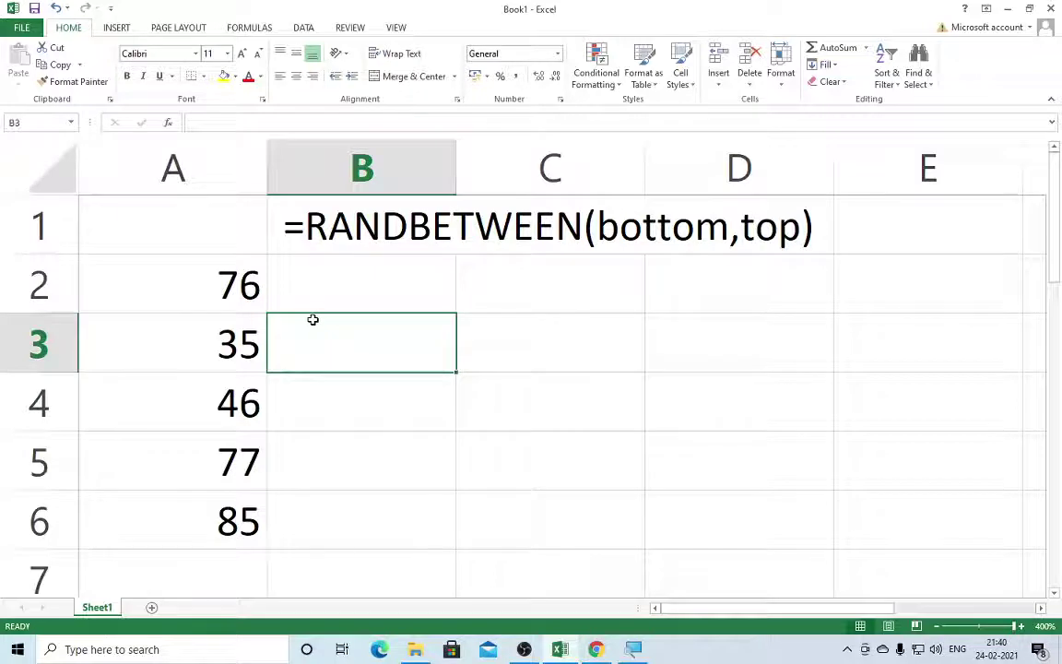
- Inspect the content of A2 to check whether it still holds a formula
{"action": "double_click", "coordinate": [219, 284]}
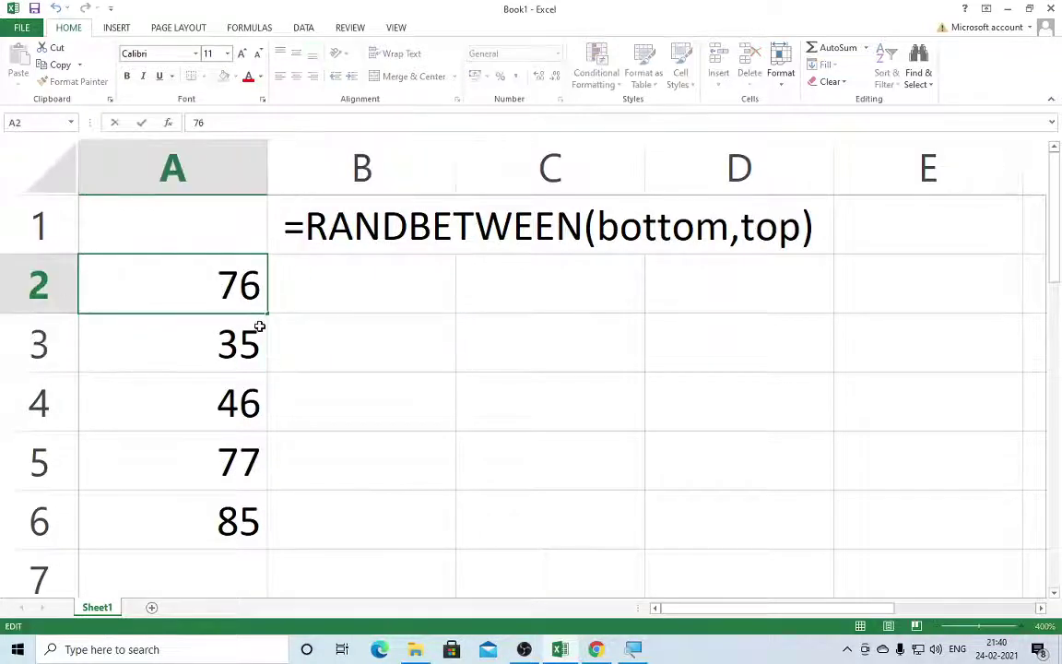
{"action": "key", "text": "Return"}
{"action": "left_click", "coordinate": [422, 325]}
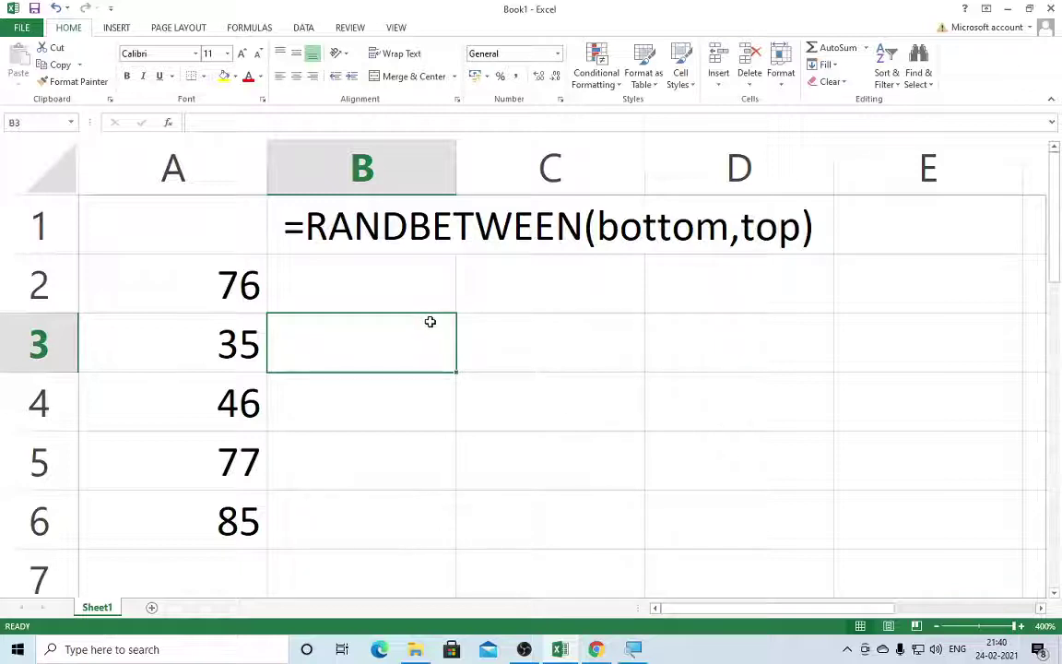
{"action": "left_click", "coordinate": [407, 288]}
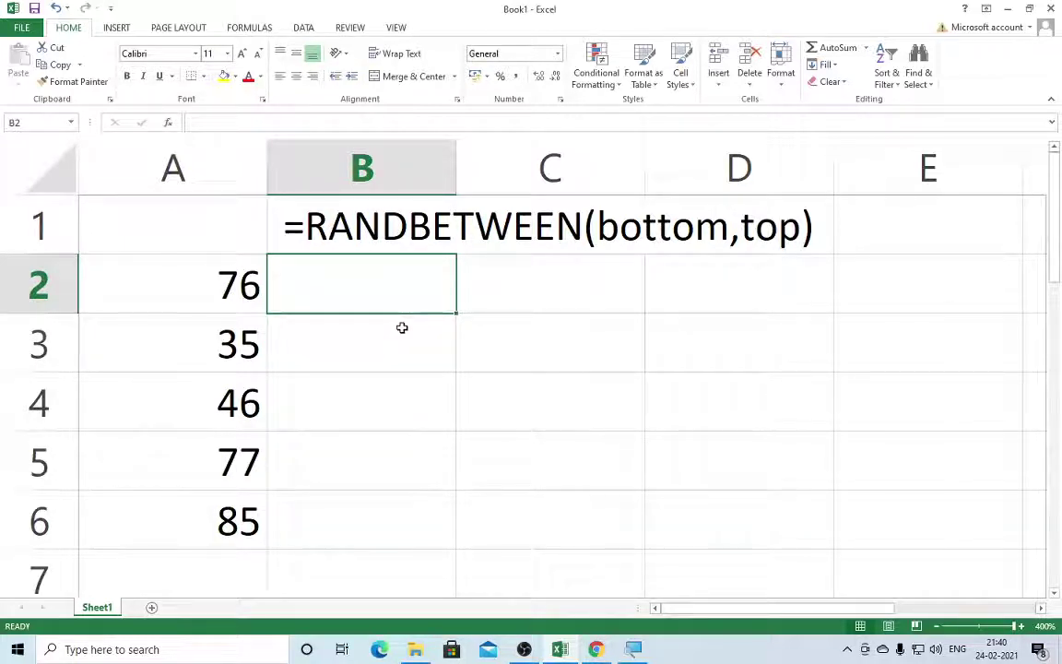
- Enter an IF formula in B2 with its placeholder arguments logical_test, value_if_true and value_if_false
{"action": "type", "text": "="}
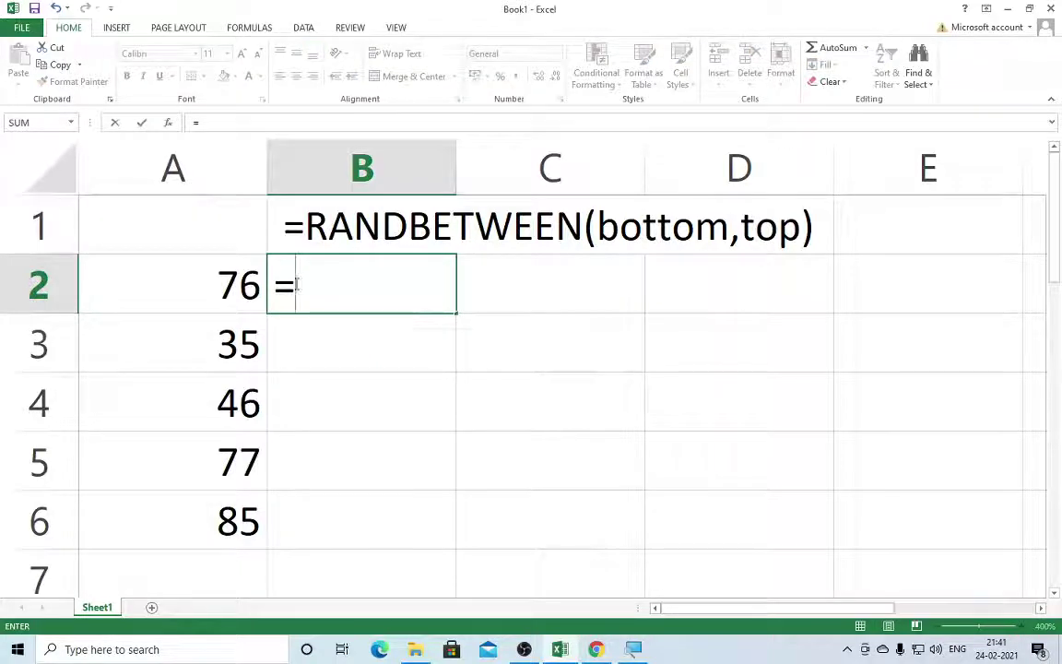
{"action": "type", "text": "if"}
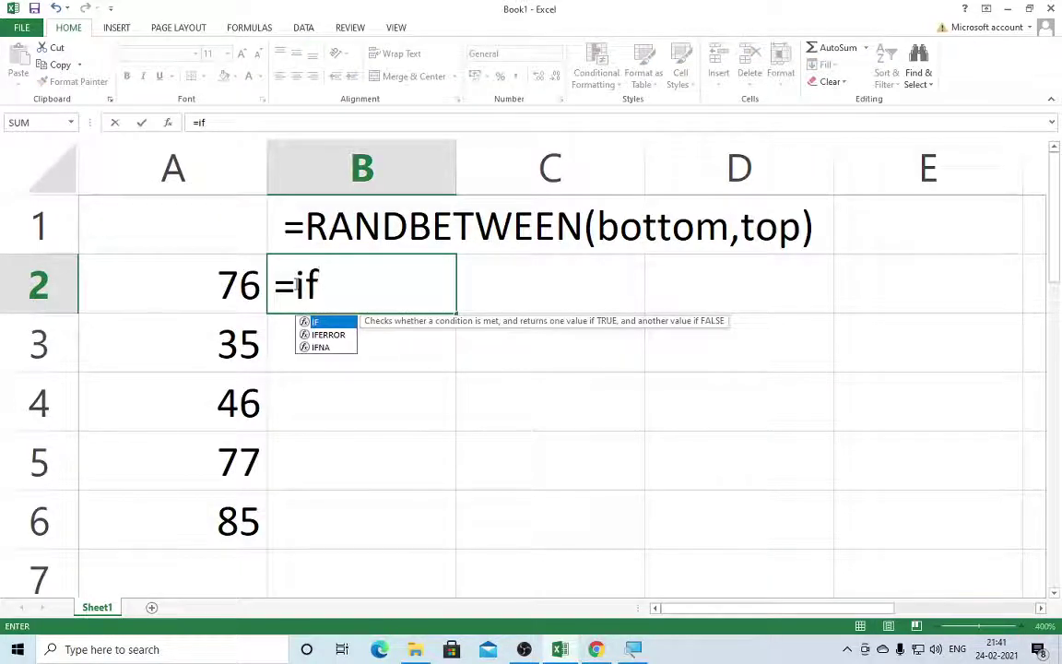
{"action": "key", "text": "Tab"}
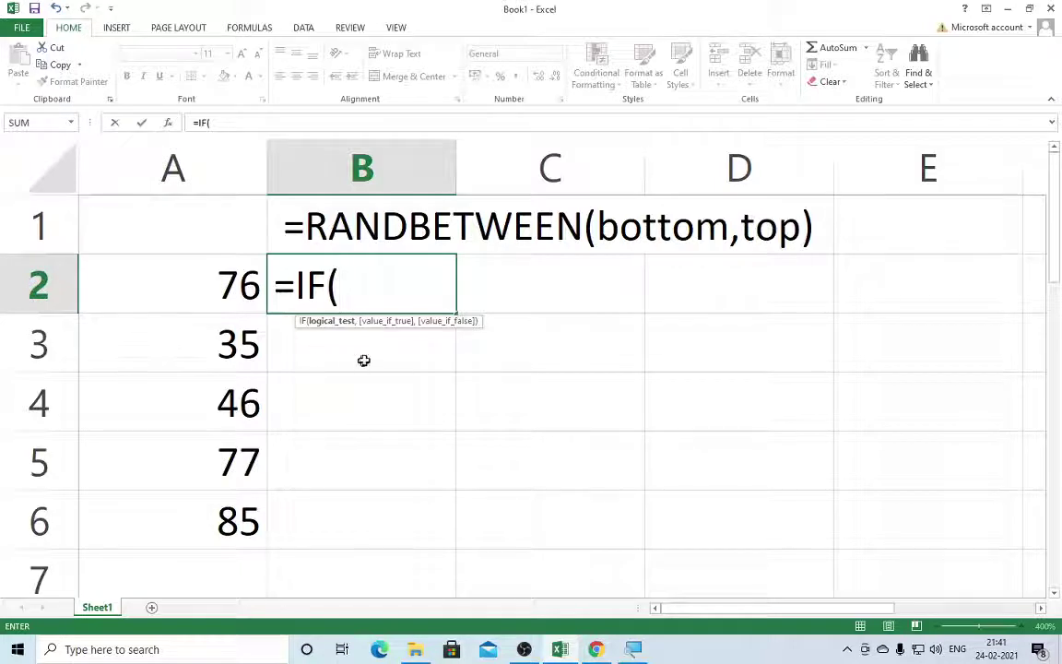
{"action": "left_click_drag", "start_coordinate": [362, 319], "coordinate": [556, 305]}
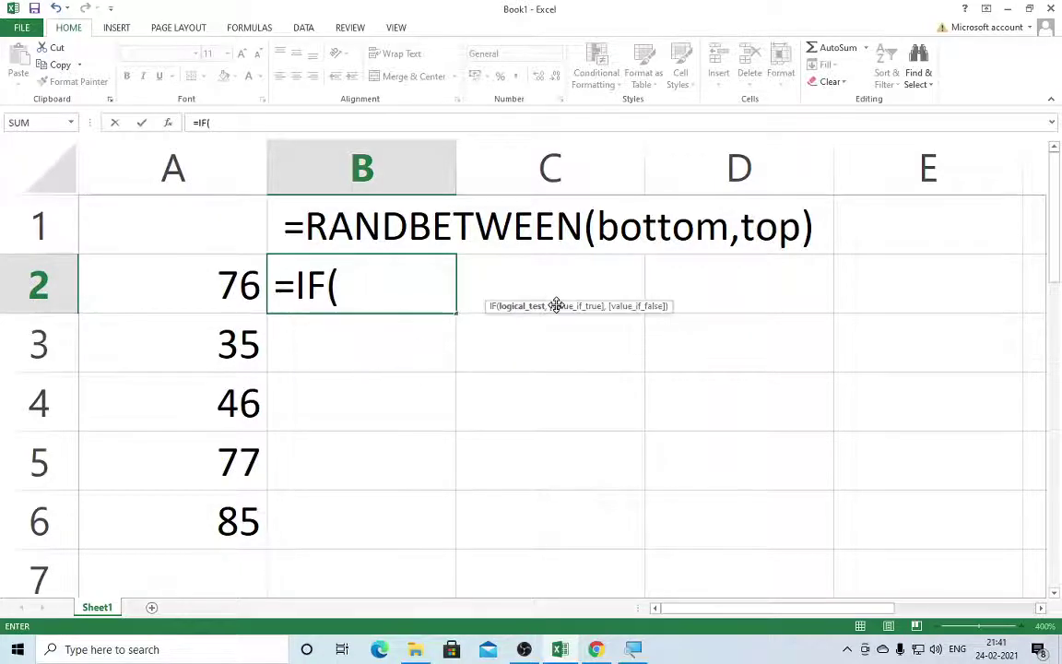
{"action": "left_click", "coordinate": [385, 293]}
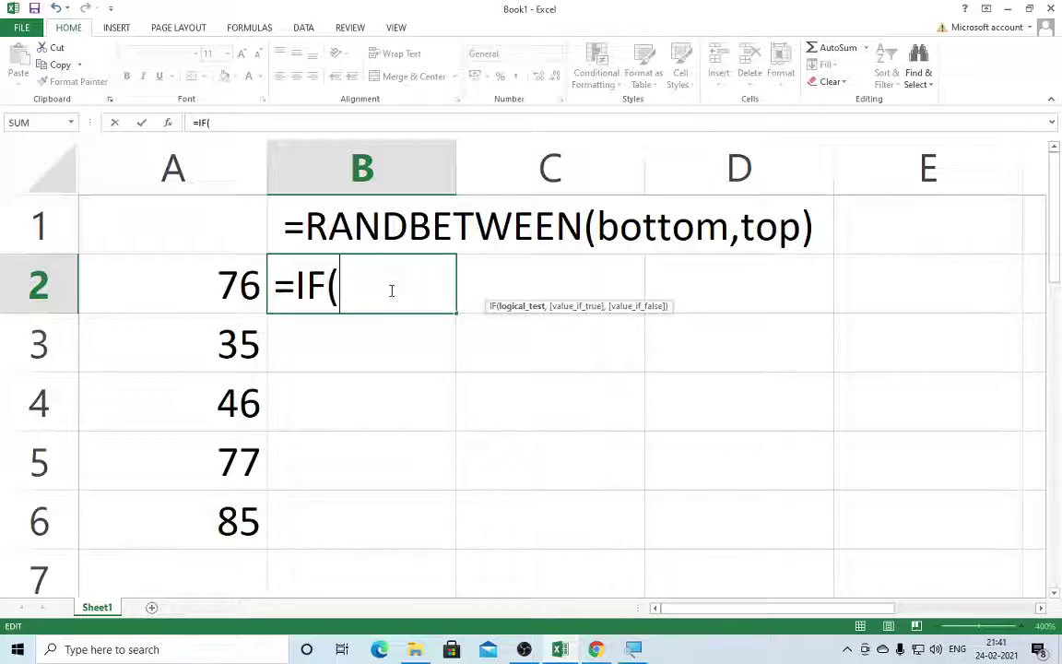
{"action": "key", "text": "ctrl+shift+a"}
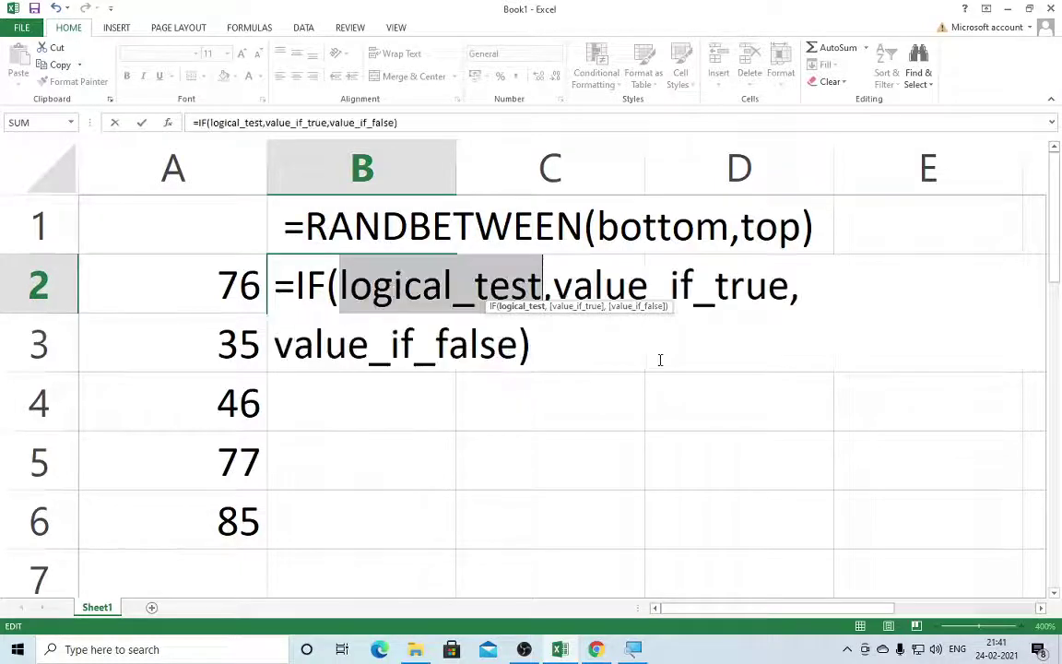
{"action": "left_click", "coordinate": [558, 347]}
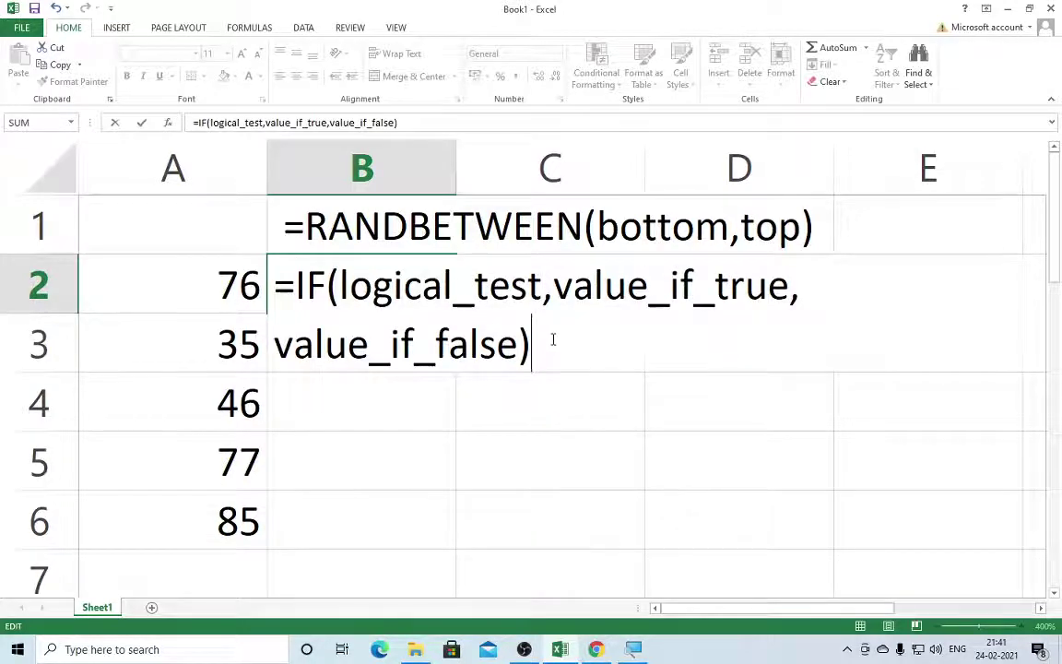
{"action": "key", "text": "Return"}
- Remove the leading equals sign from B2 so the IF syntax is stored as plain text
{"action": "double_click", "coordinate": [391, 279]}
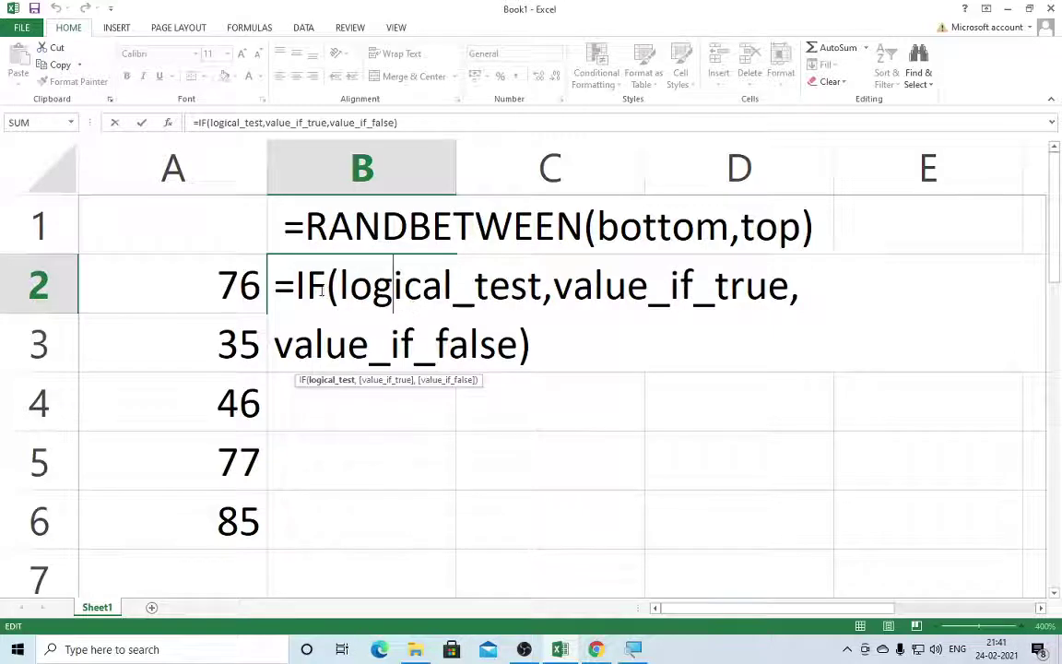
{"action": "left_click", "coordinate": [275, 291]}
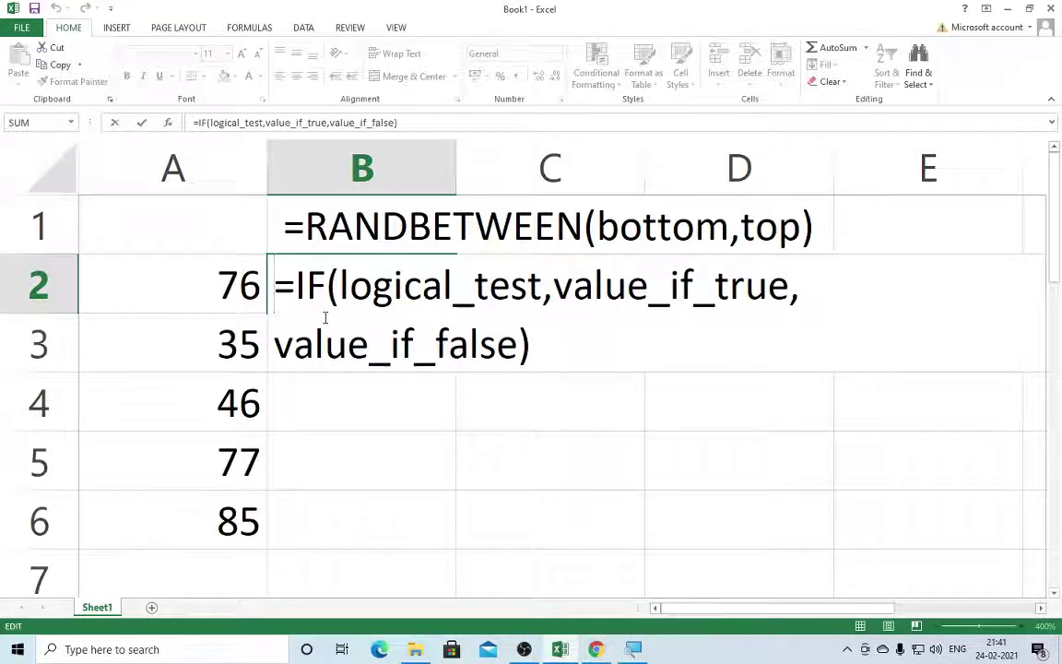
{"action": "key", "text": "alt+Return"}
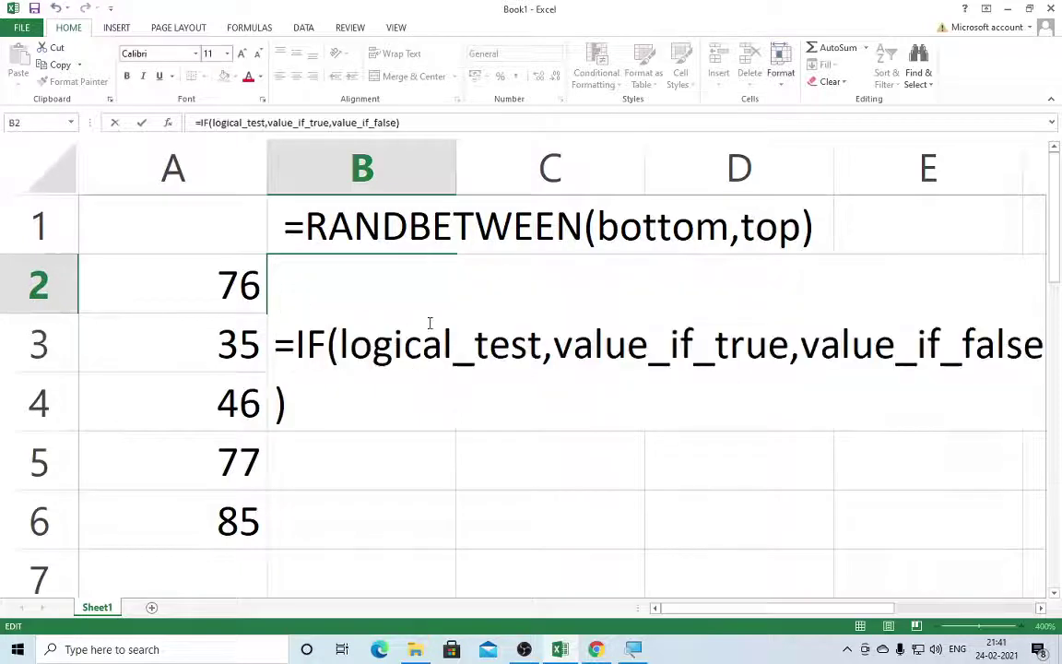
{"action": "key", "text": "BackSpace"}
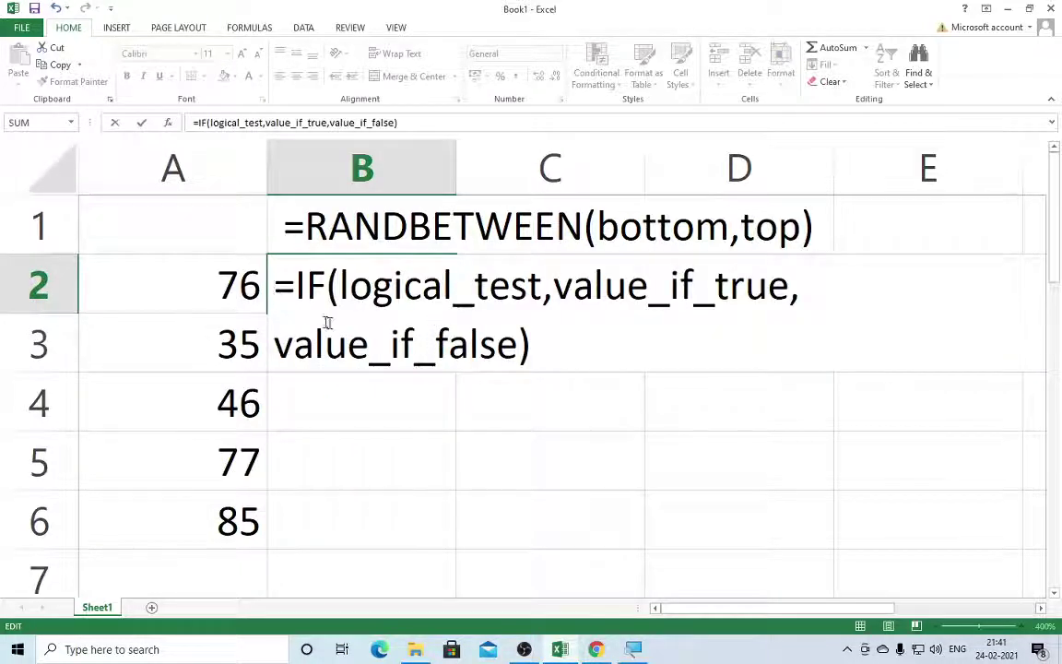
{"action": "key", "text": "Delete"}
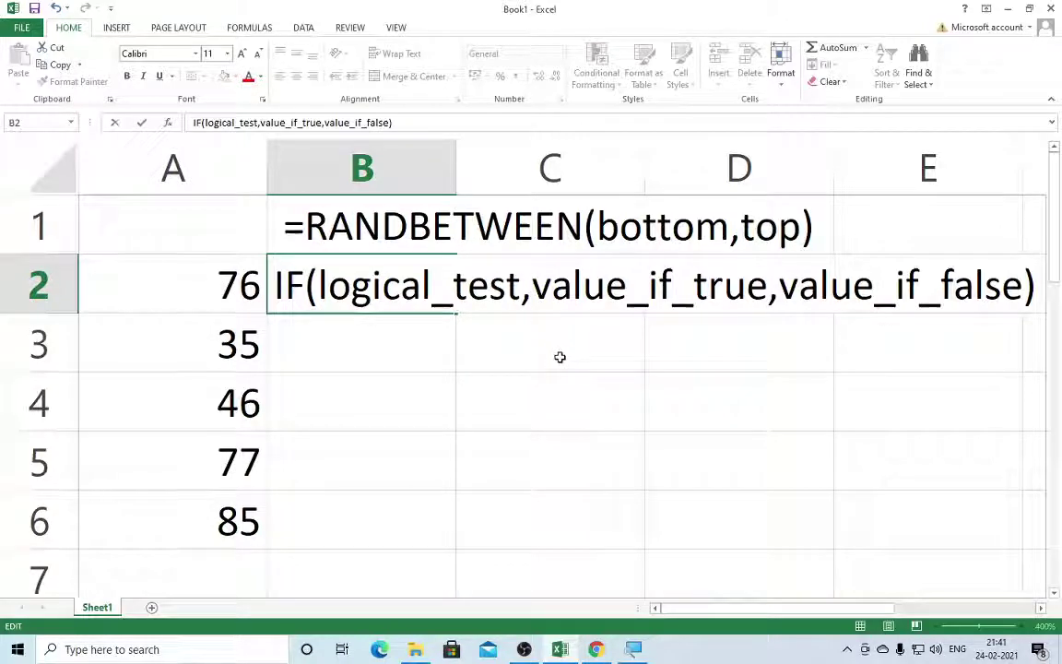
{"action": "key", "text": "Return"}
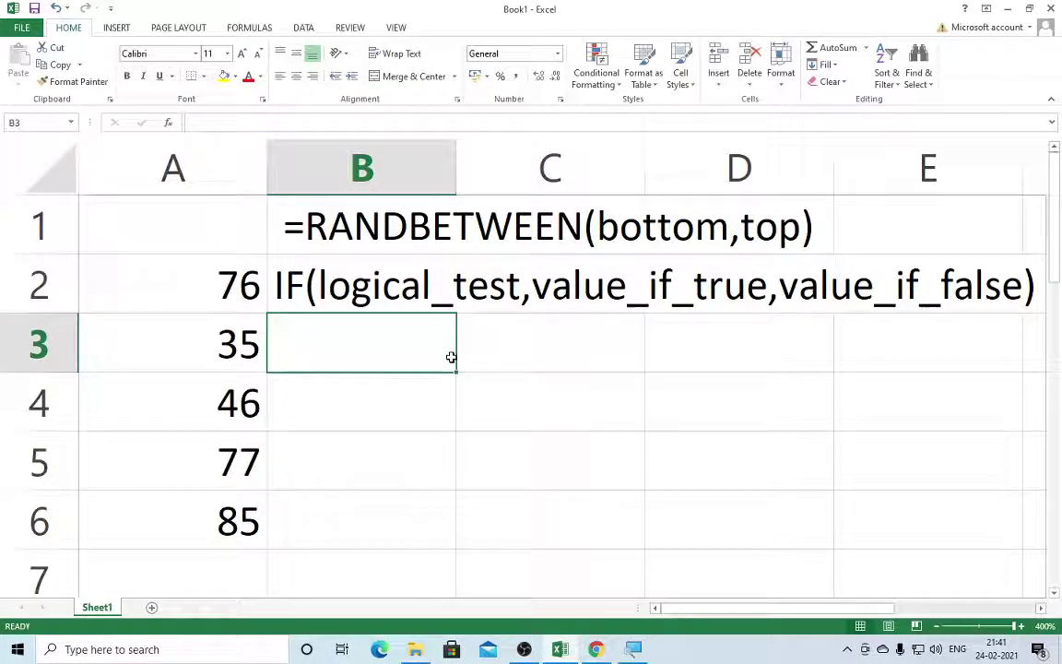
- Enter the note CTRL SHIFT A in B3
{"action": "type", "text": "CTRL "}
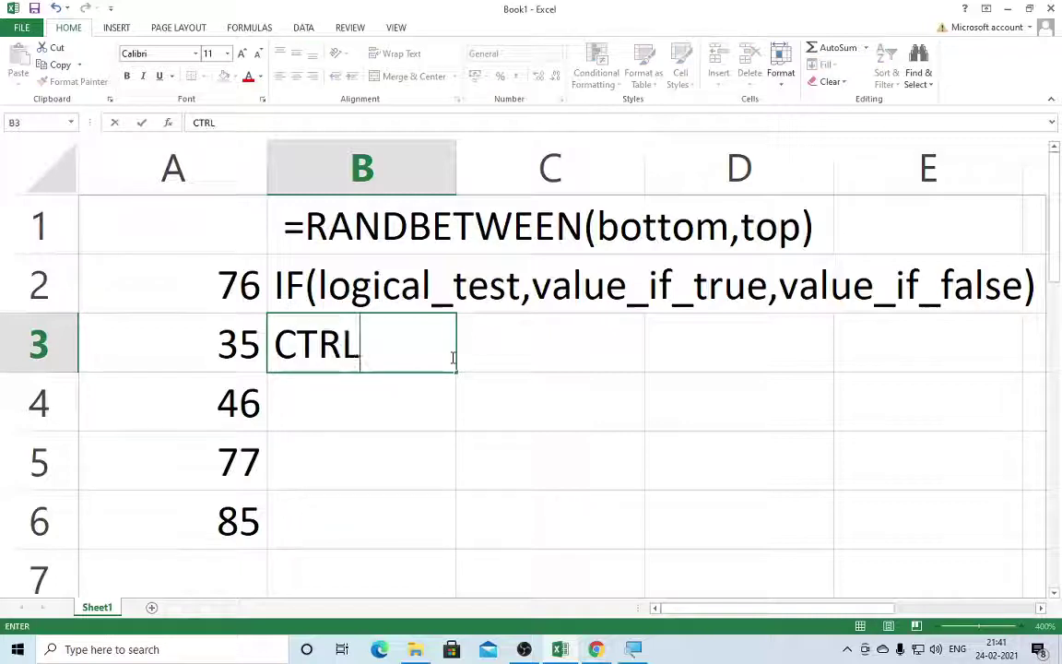
{"action": "type", "text": "SHIF"}
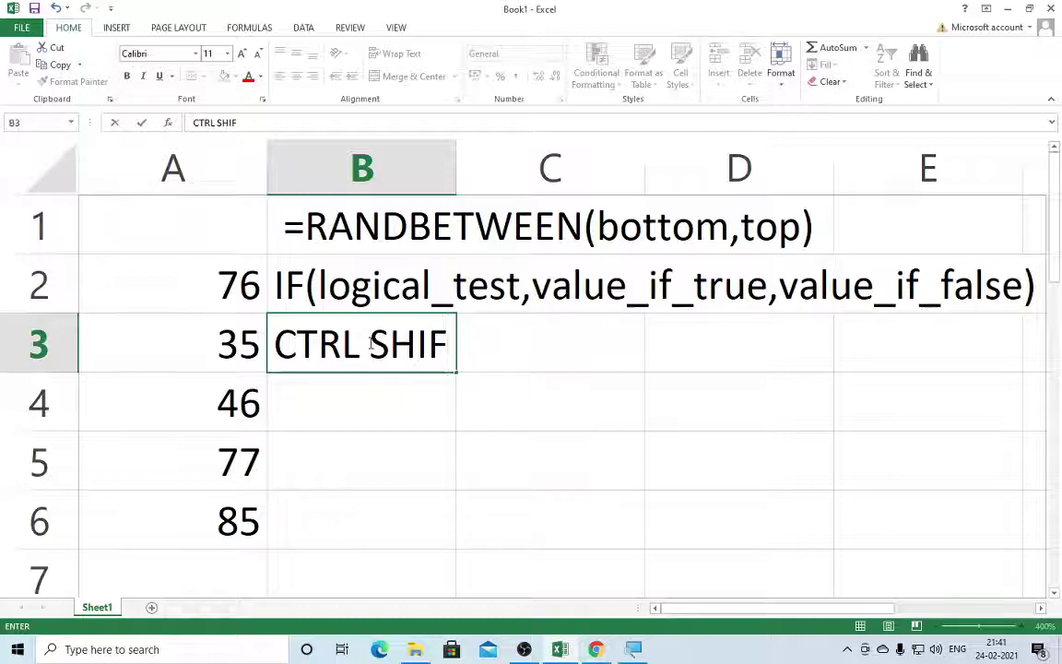
{"action": "type", "text": "T A"}
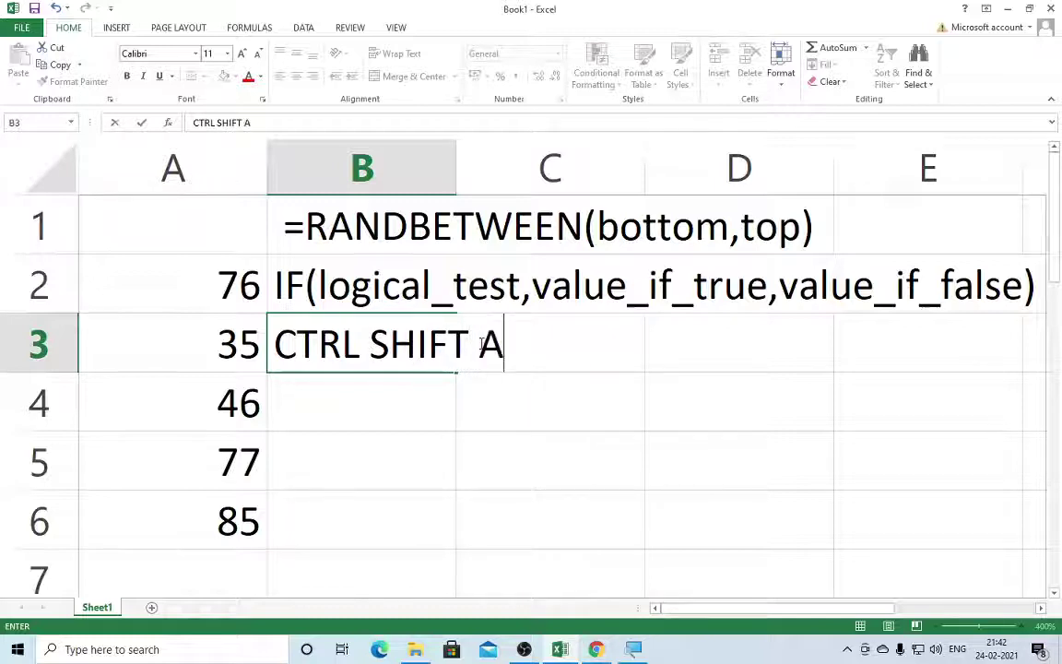
{"action": "key", "text": "Return"}
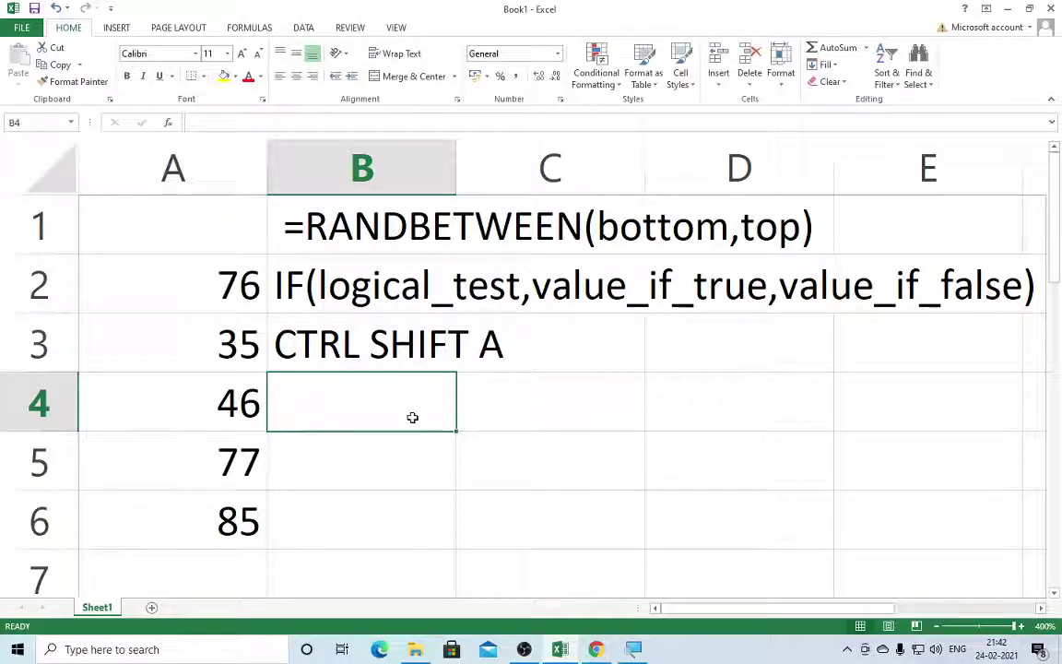
- Try inserting VLOOKUP with its argument-name placeholders in B4, and clear the cell again
{"action": "type", "text": "=vloo"}
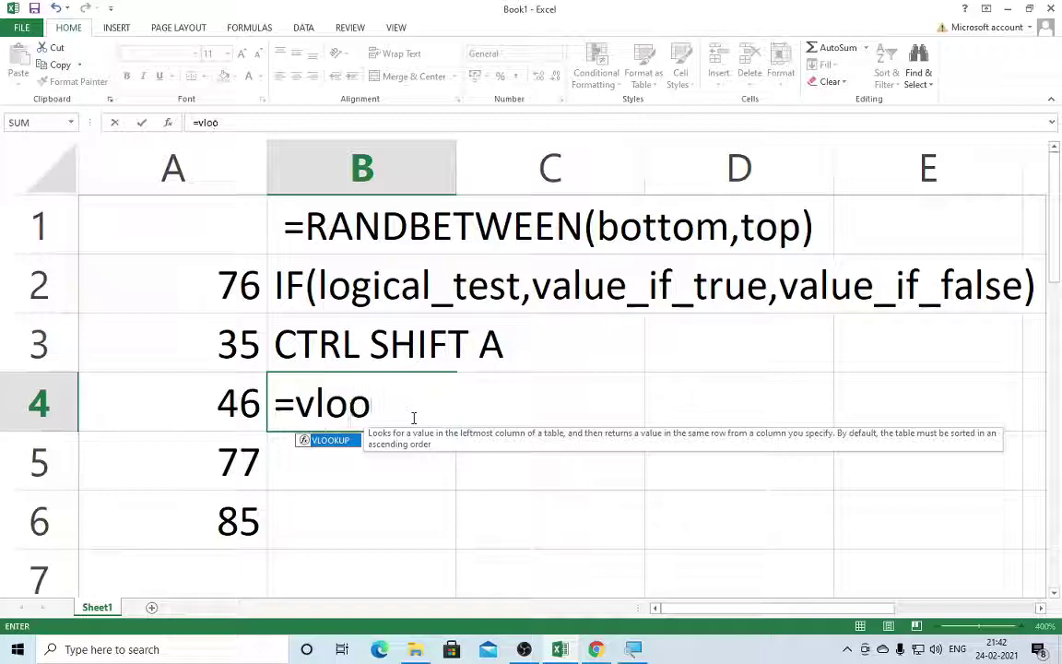
{"action": "key", "text": "Tab"}
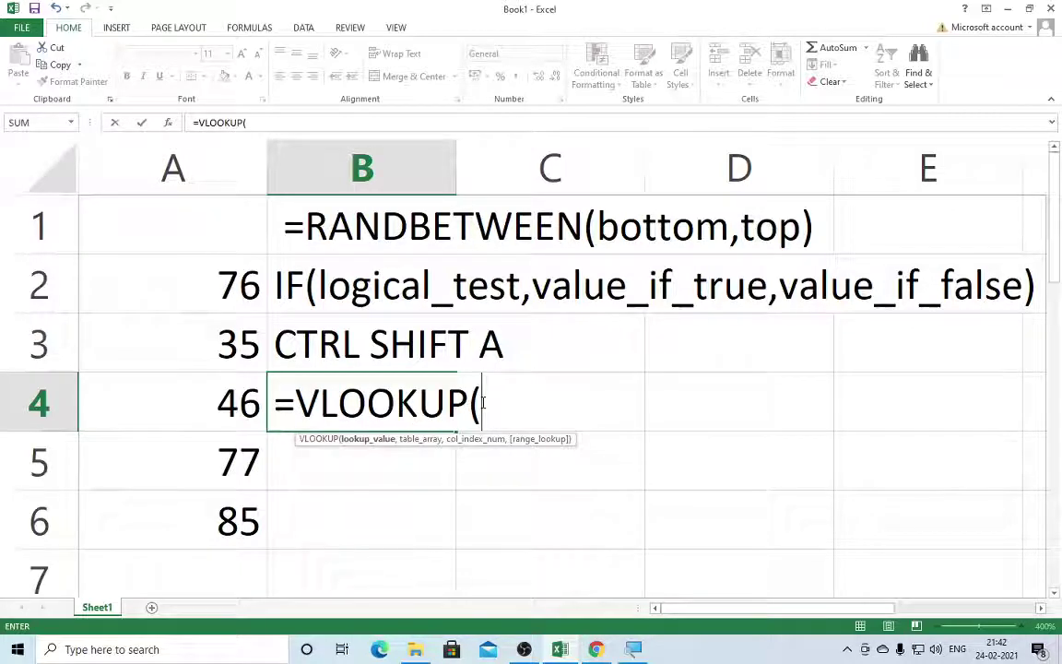
{"action": "key", "text": "ctrl+shift+a"}
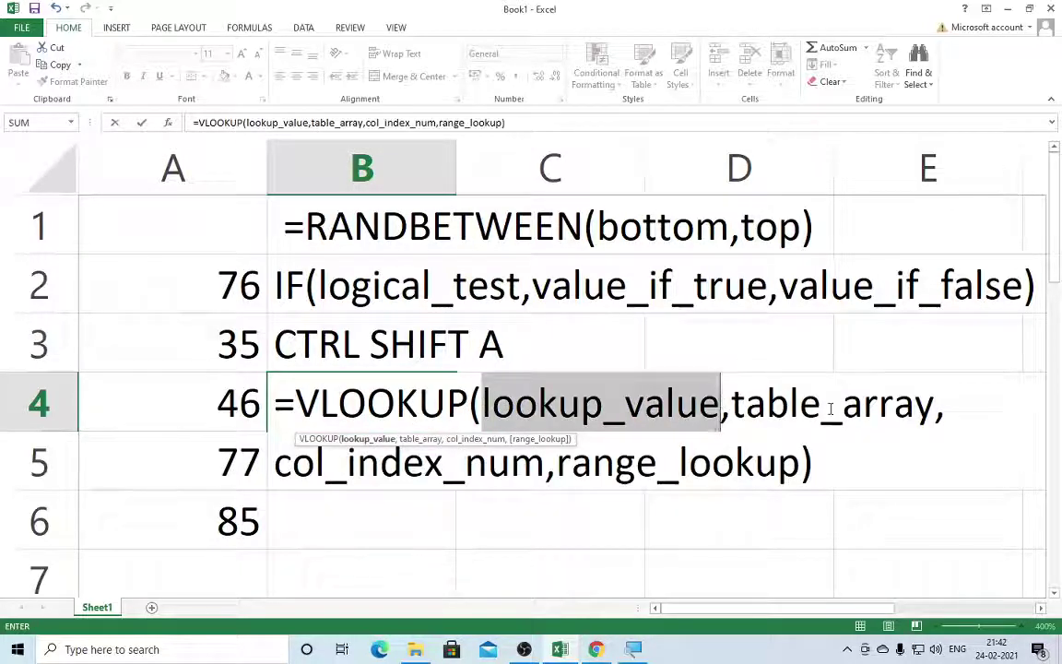
{"action": "left_click", "coordinate": [832, 473]}
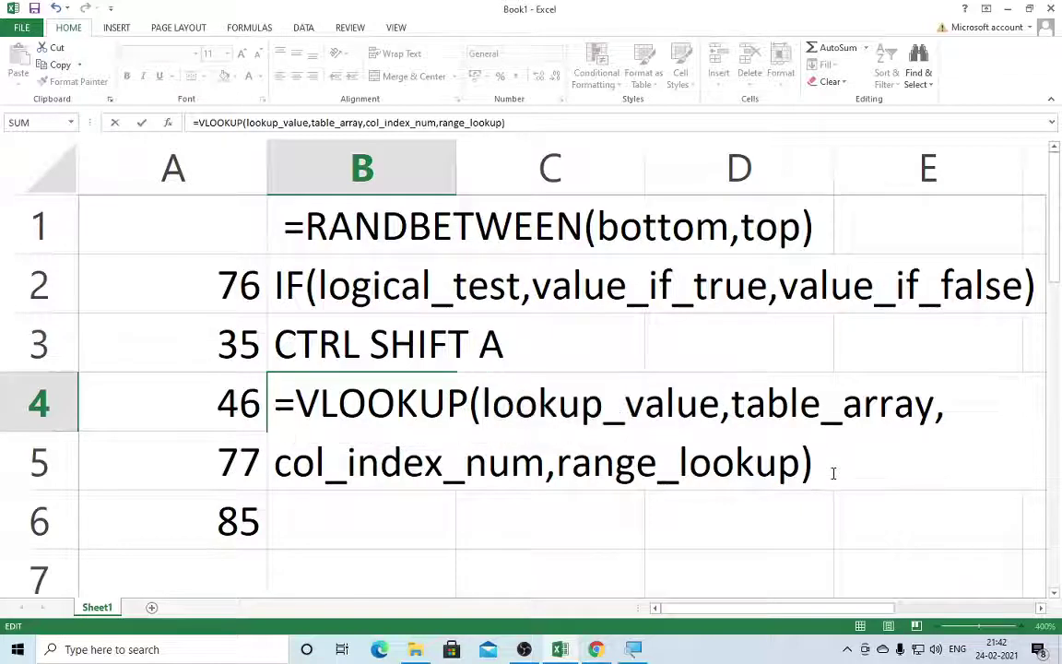
{"action": "left_click_drag", "start_coordinate": [833, 473], "coordinate": [92, 379]}
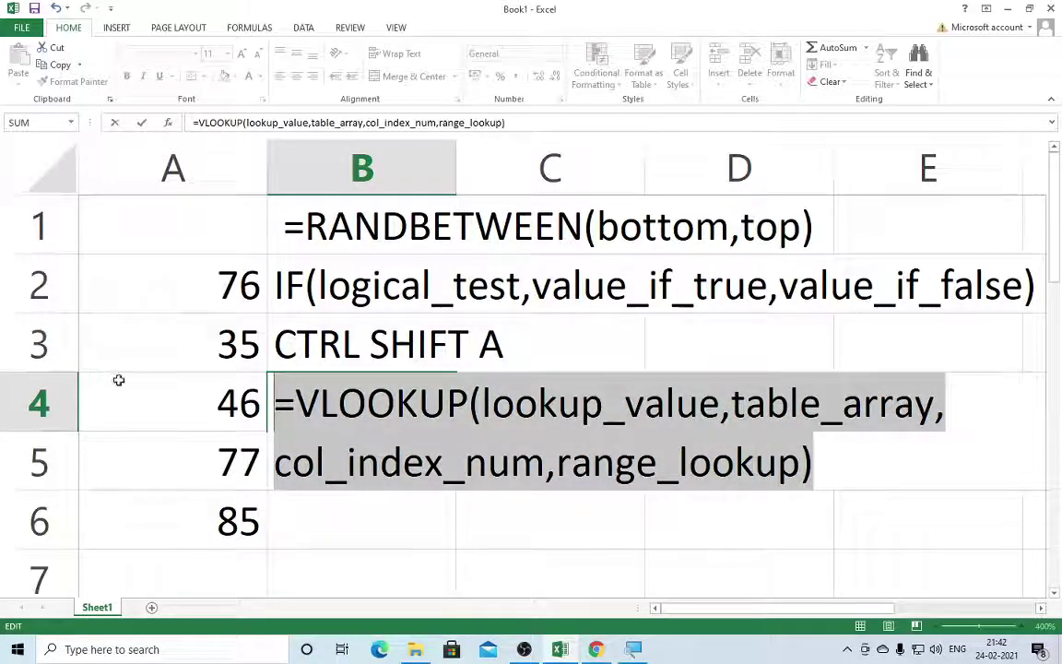
{"action": "key", "text": "BackSpace"}
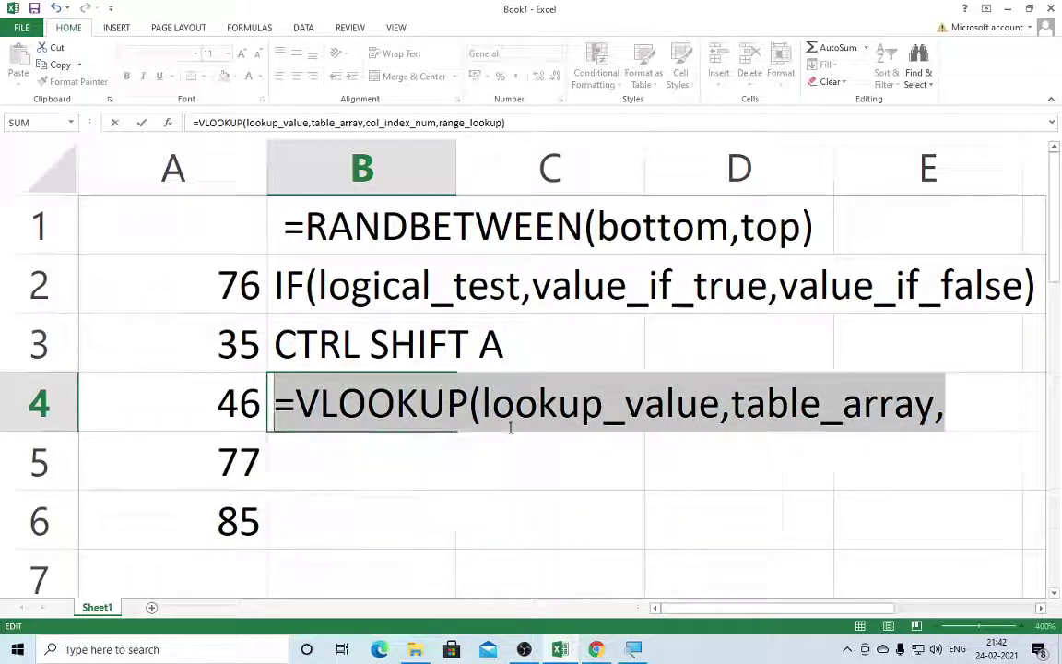
{"action": "left_click", "coordinate": [428, 459]}
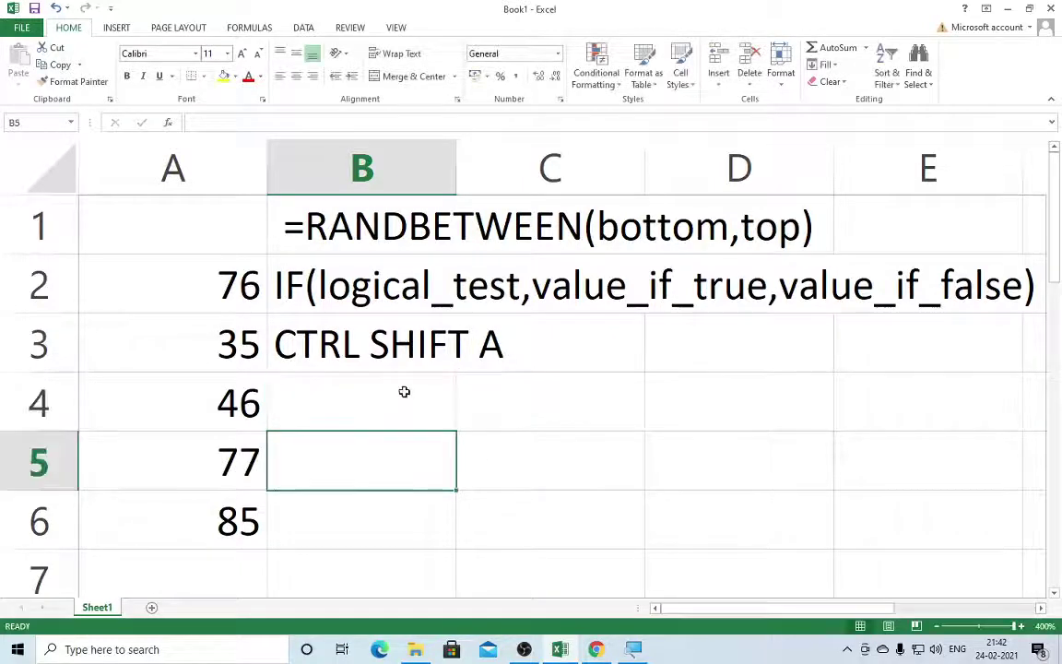
{"action": "left_click", "coordinate": [431, 408]}
{"action": "type", "text": "="}
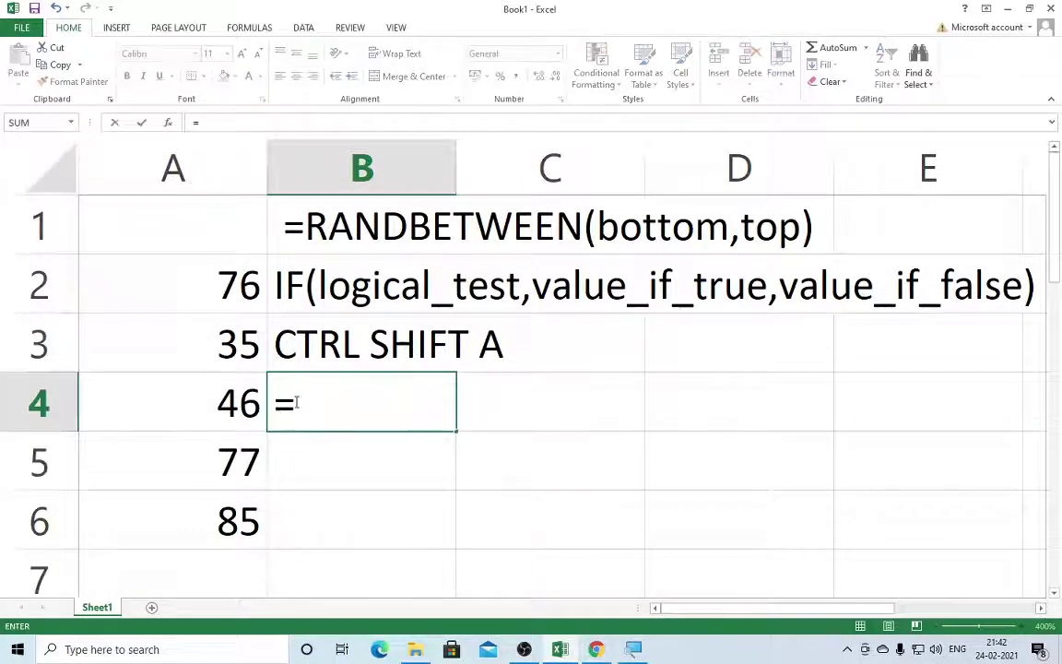
{"action": "type", "text": "ra"}
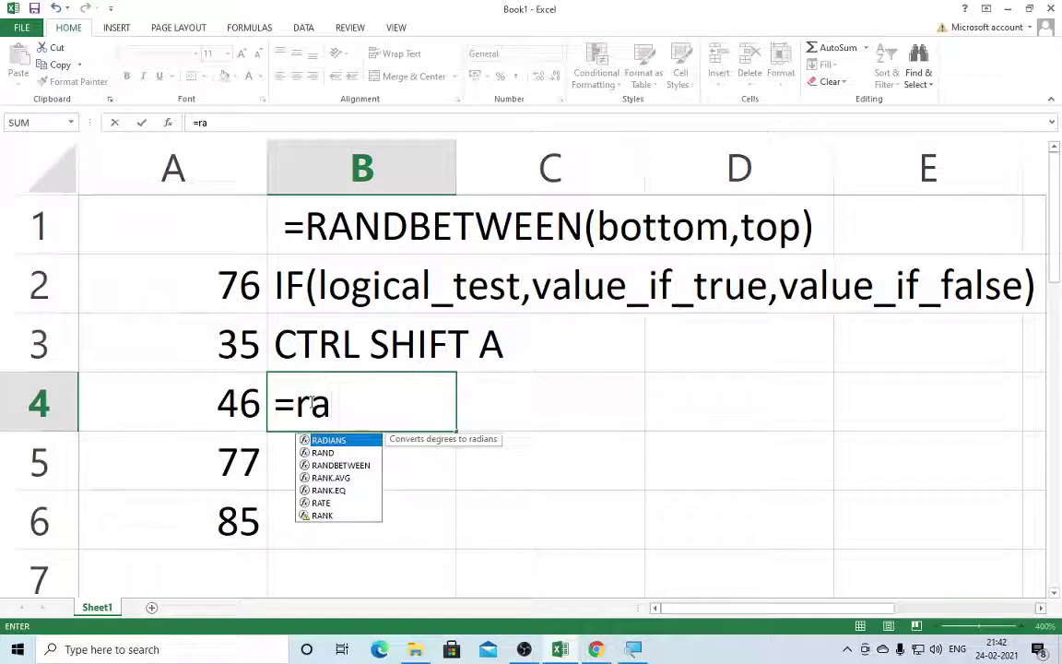
{"action": "type", "text": "nd"}
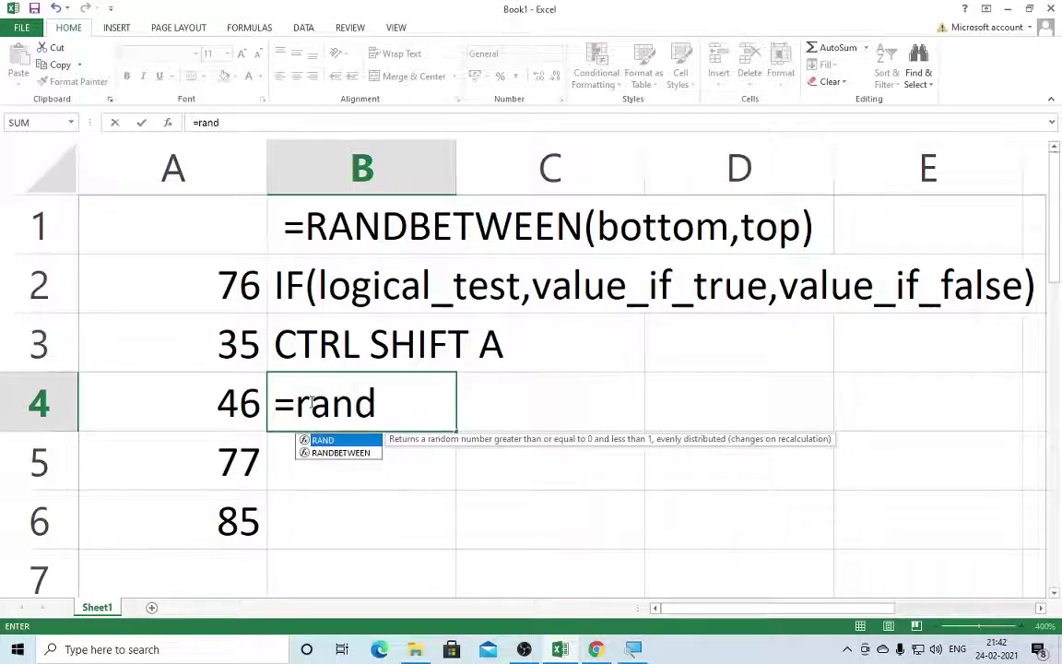
{"action": "type", "text": "b"}
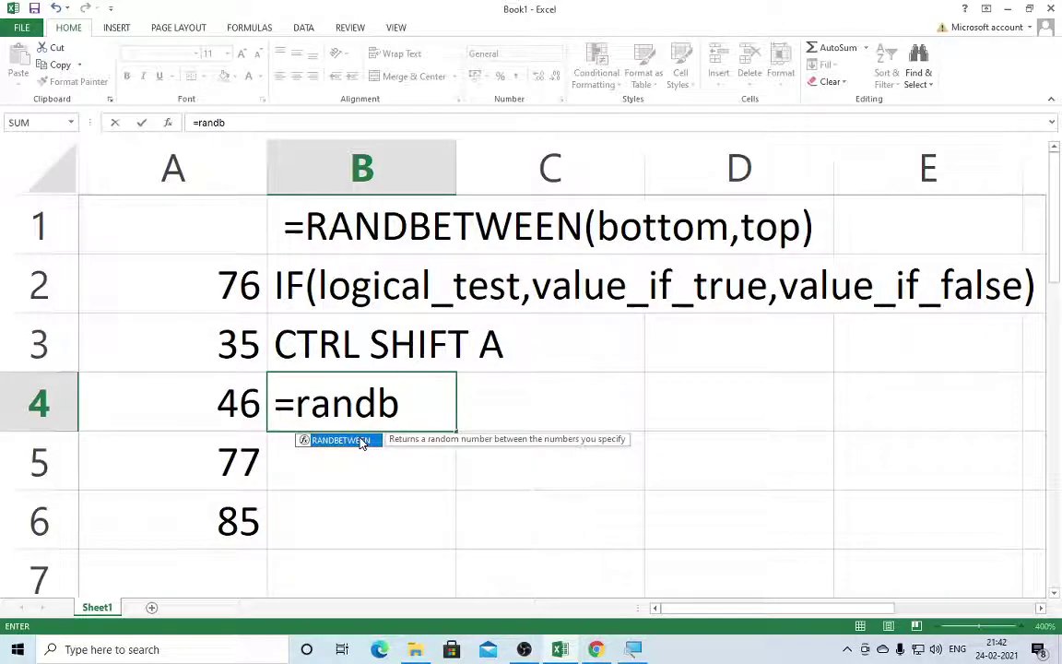
{"action": "double_click", "coordinate": [362, 440]}
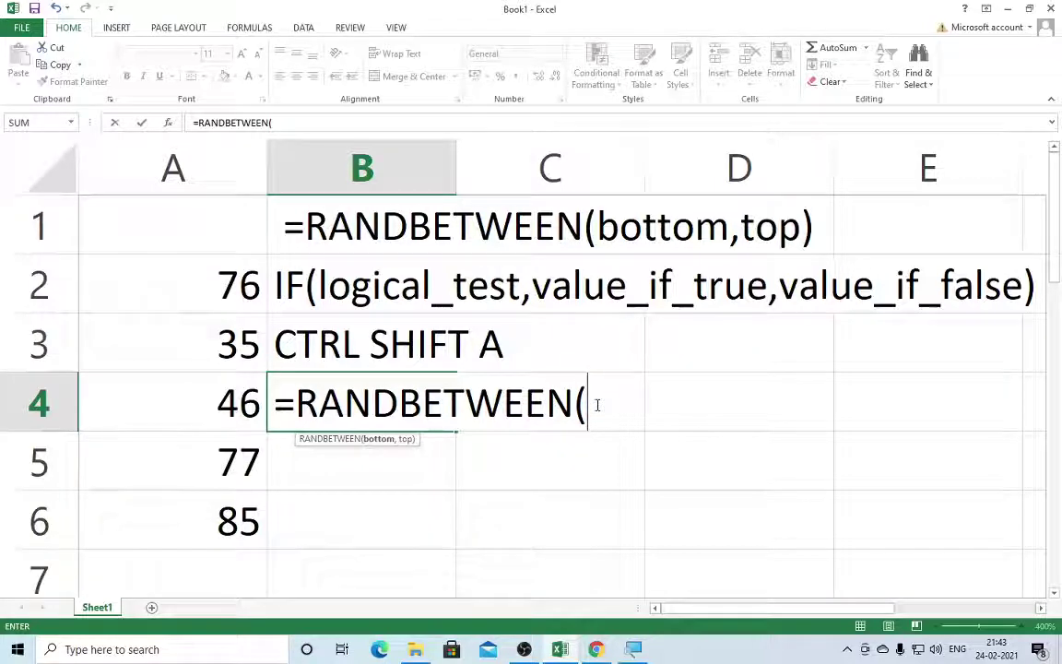
{"action": "key", "text": "Return"}
{"action": "key", "text": "Return"}
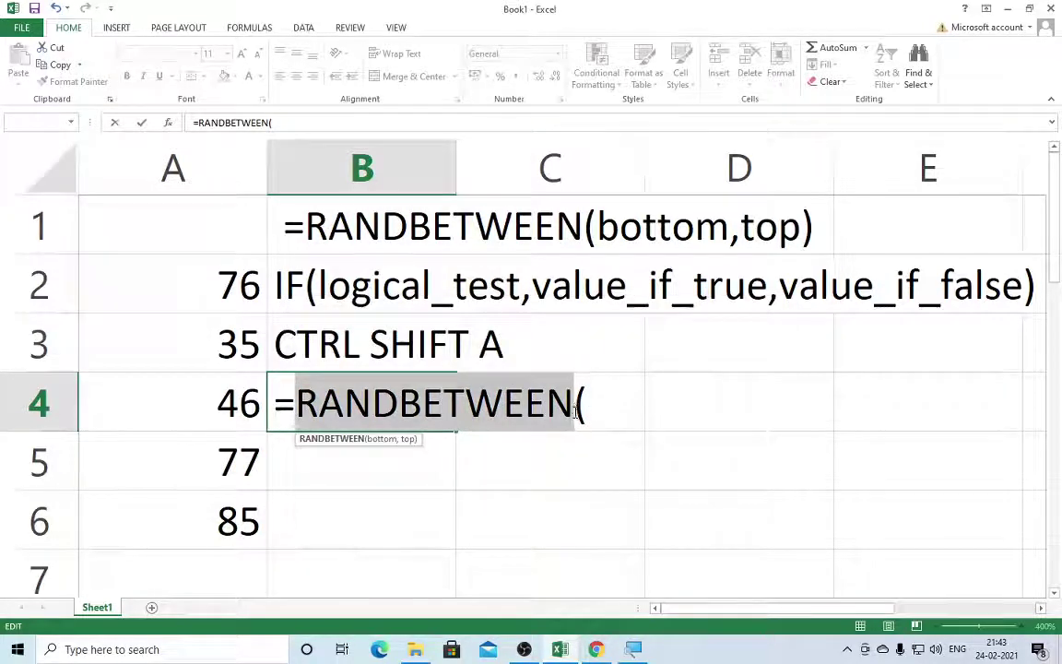
{"action": "left_click", "coordinate": [578, 406]}
{"action": "key", "text": "BackSpace"}
{"action": "key", "text": "BackSpace"}
{"action": "key", "text": "BackSpace"}
{"action": "key", "text": "BackSpace"}
{"action": "key", "text": "BackSpace"}
{"action": "key", "text": "BackSpace"}
{"action": "key", "text": "BackSpace"}
{"action": "key", "text": "BackSpace"}
{"action": "key", "text": "BackSpace"}
{"action": "key", "text": "BackSpace"}
{"action": "key", "text": "BackSpace"}
{"action": "key", "text": "BackSpace"}
{"action": "key", "text": "BackSpace"}
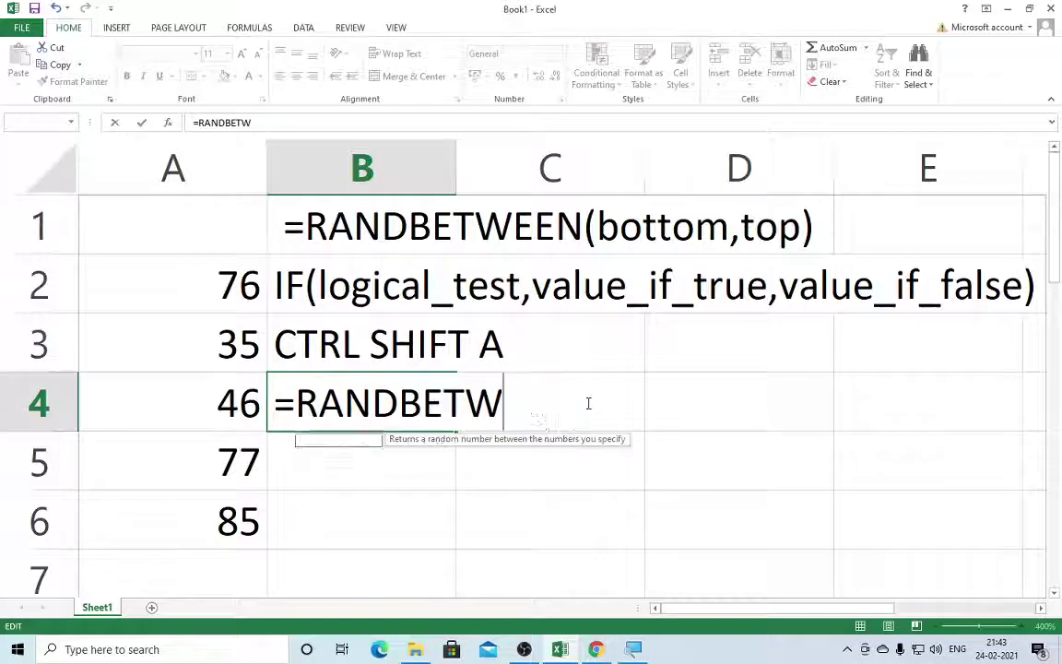
{"action": "key", "text": "Escape"}
{"action": "left_click", "coordinate": [333, 451]}
{"action": "left_click", "coordinate": [367, 411]}
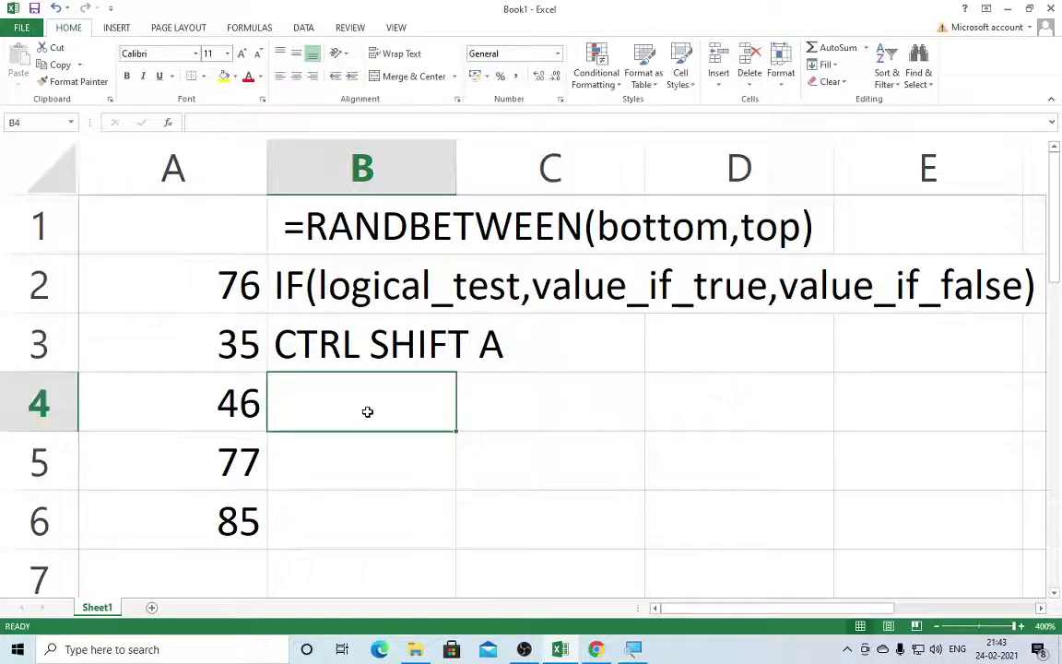
- Enter the partial formula =randb in B4 without completing the function name
{"action": "type", "text": "="}
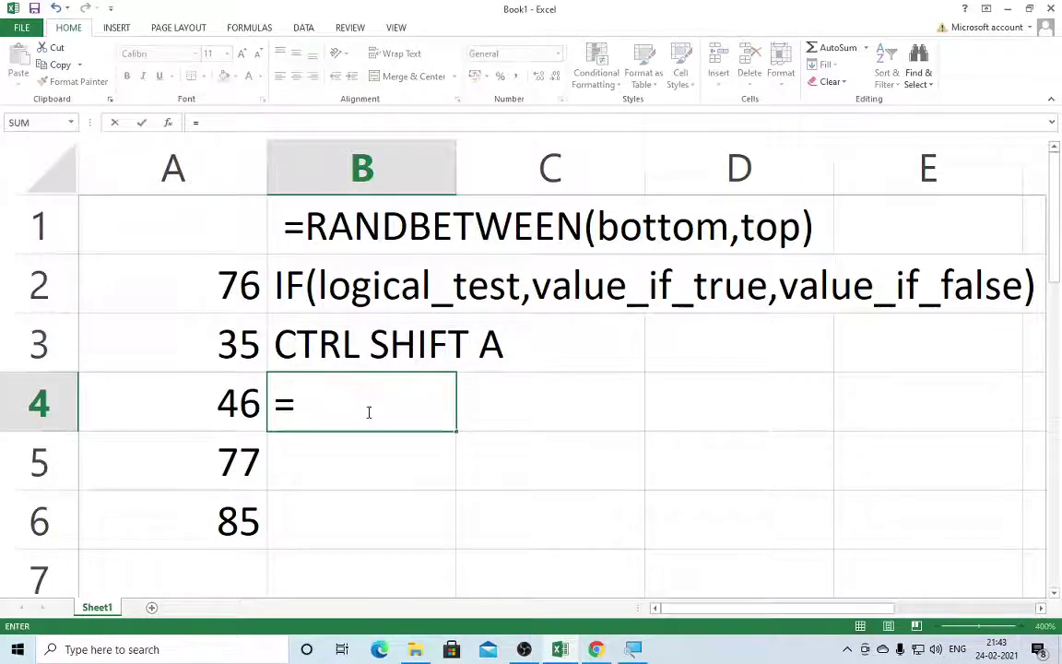
{"action": "type", "text": "ra"}
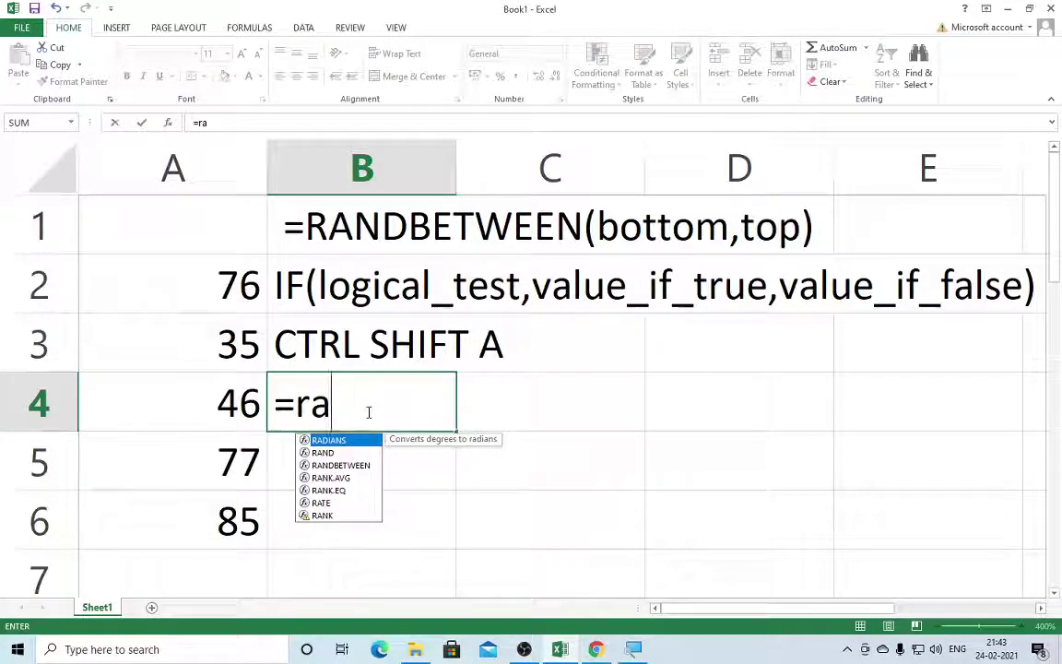
{"action": "type", "text": "nd"}
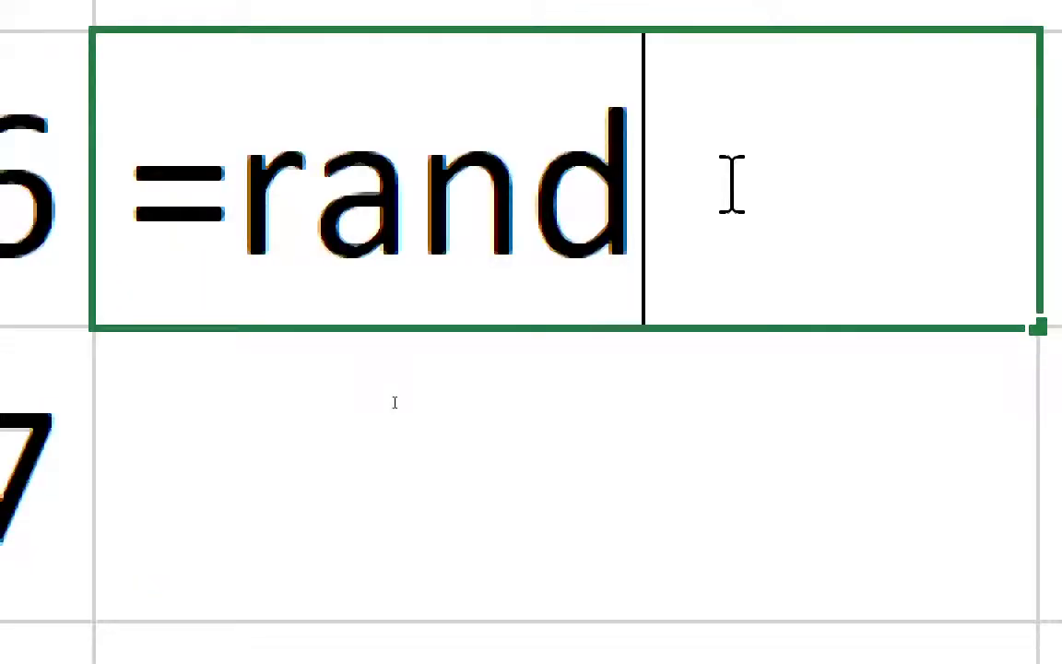
{"action": "key", "text": "BackSpace"}
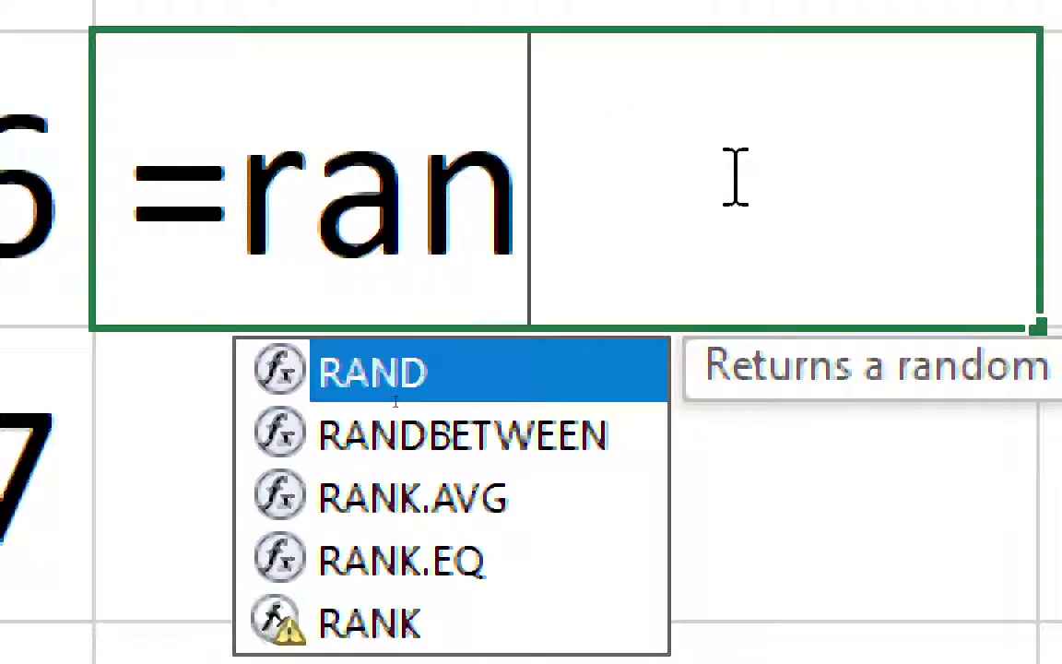
{"action": "type", "text": "d"}
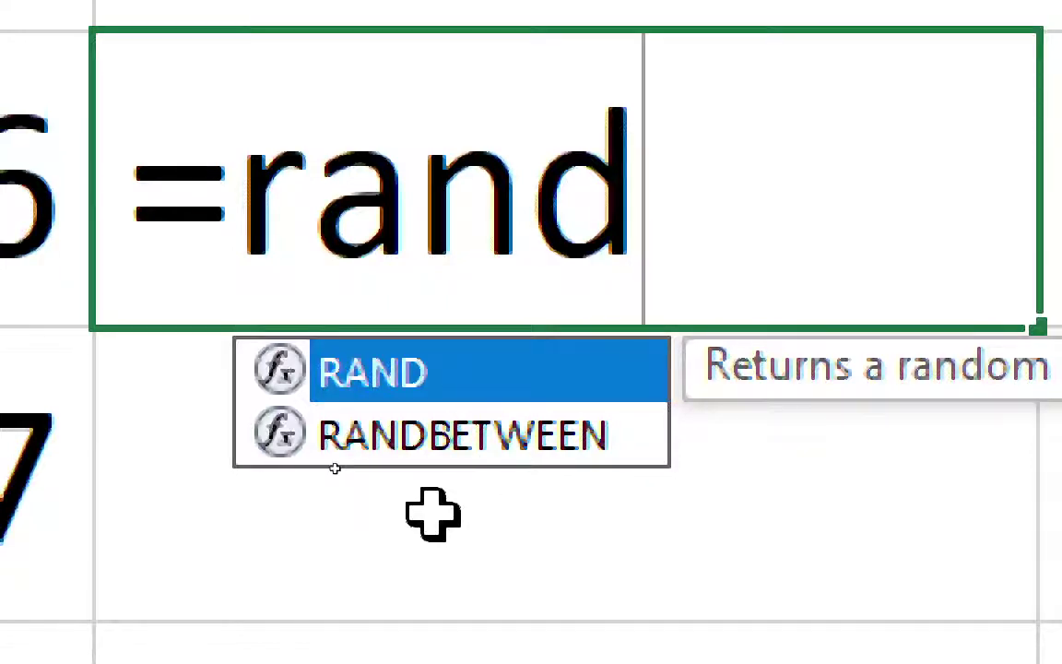
{"action": "type", "text": "b"}
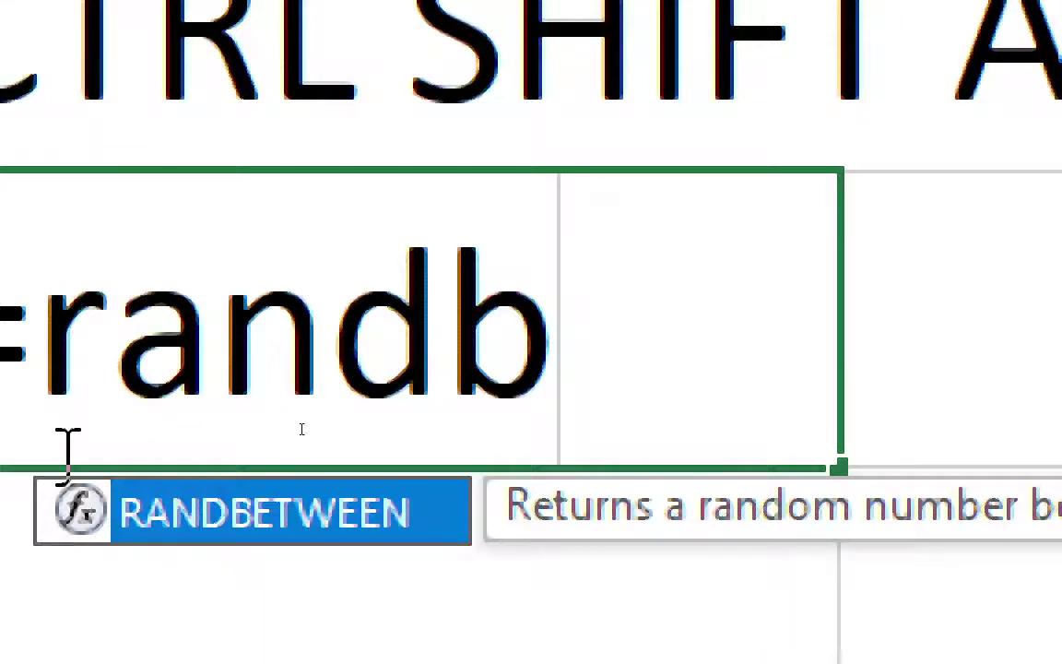
{"action": "key", "text": "Escape"}
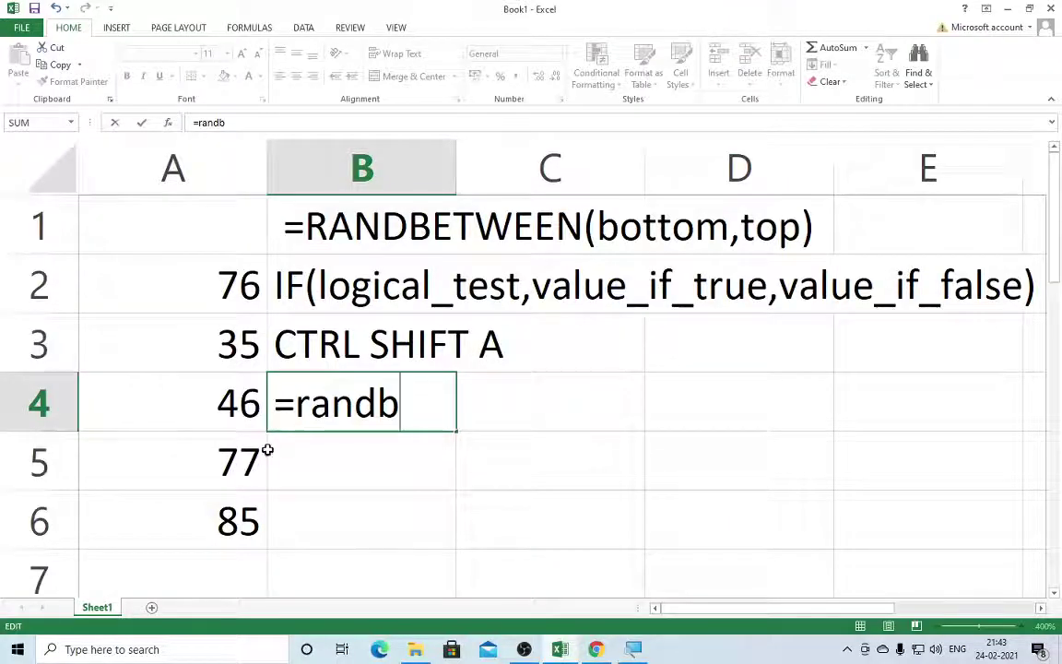
{"action": "key", "text": "Tab"}
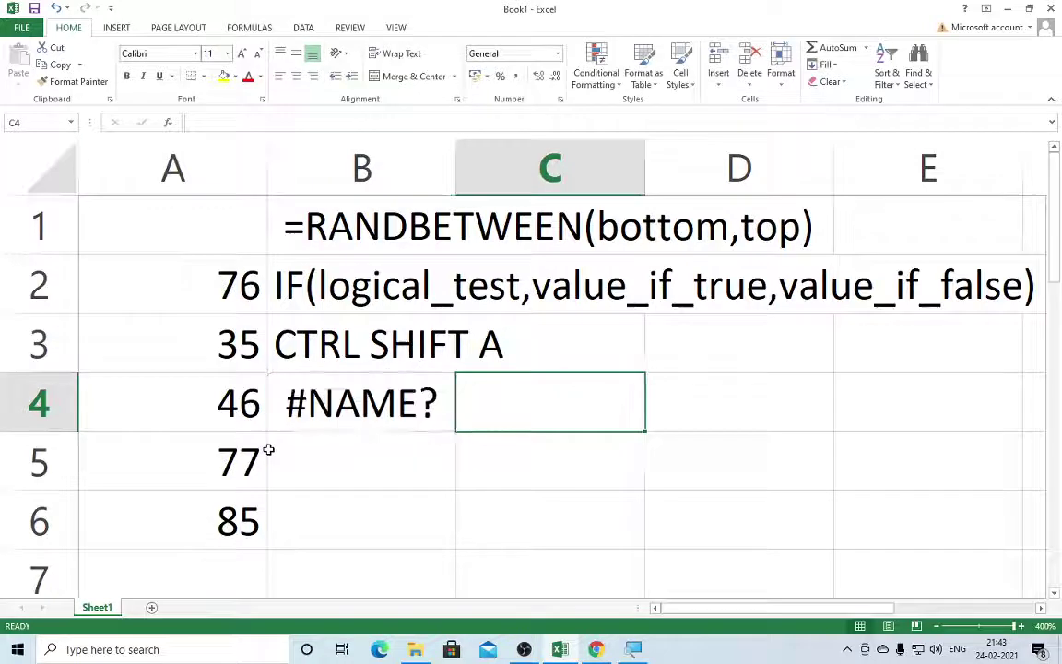
- Complete the formula in B4 as =RANDBETWEEN(1,10)
{"action": "double_click", "coordinate": [424, 403]}
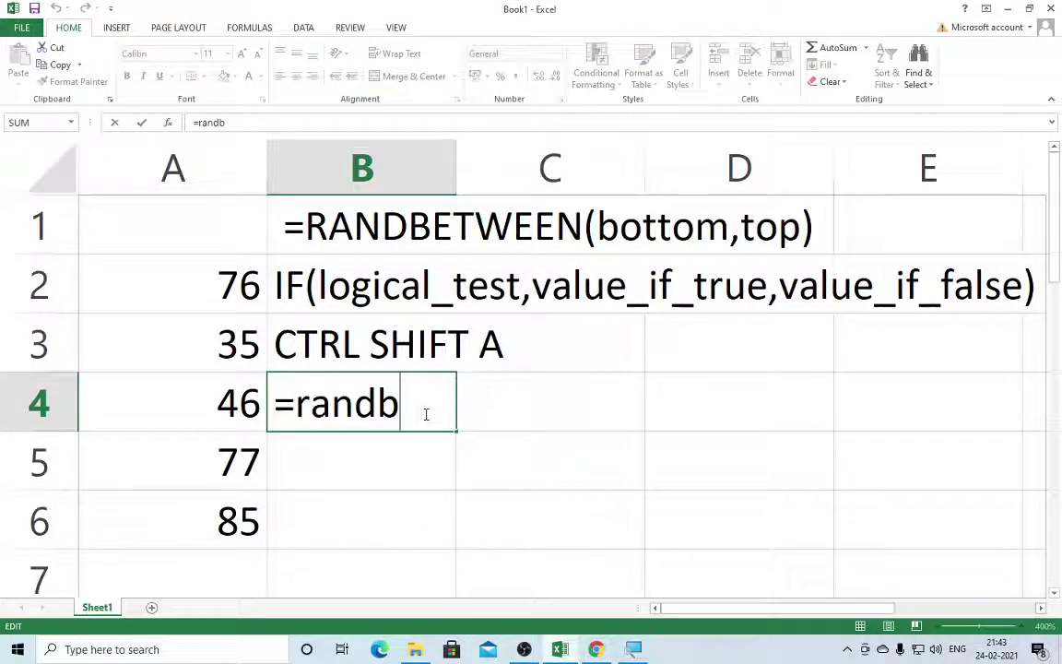
{"action": "key", "text": "BackSpace"}
{"action": "type", "text": "b"}
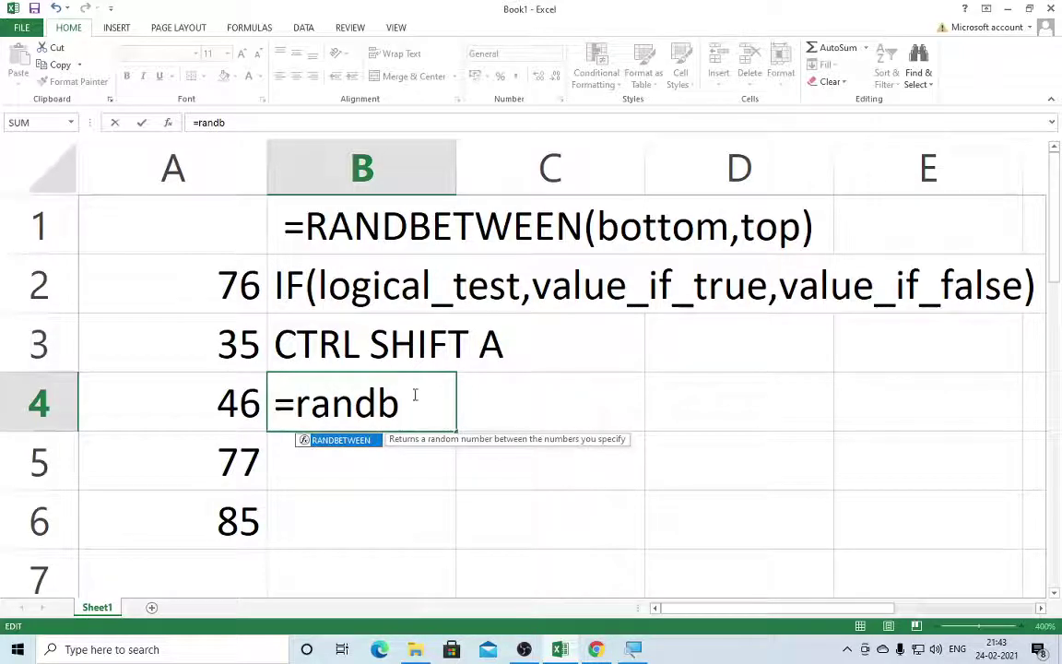
{"action": "key", "text": "Tab"}
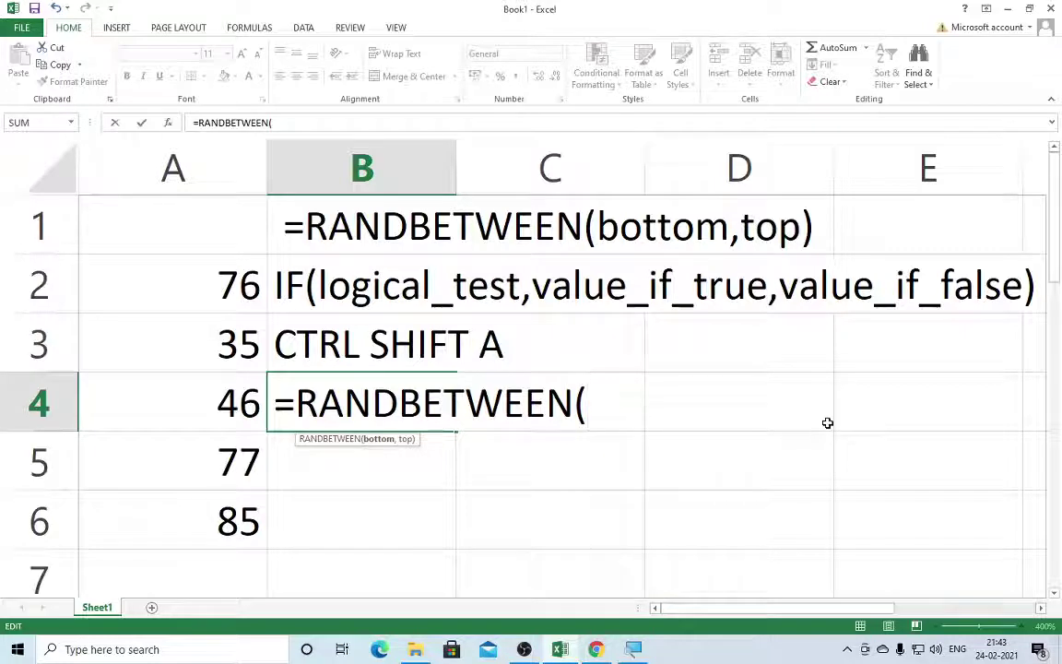
{"action": "type", "text": "1"}
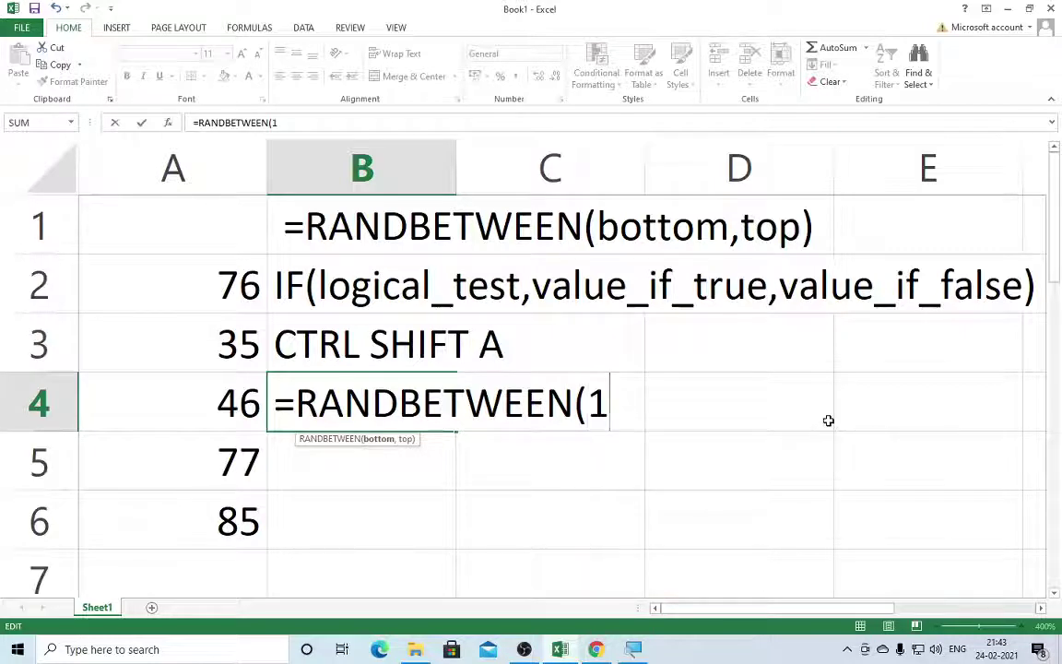
{"action": "type", "text": ",10"}
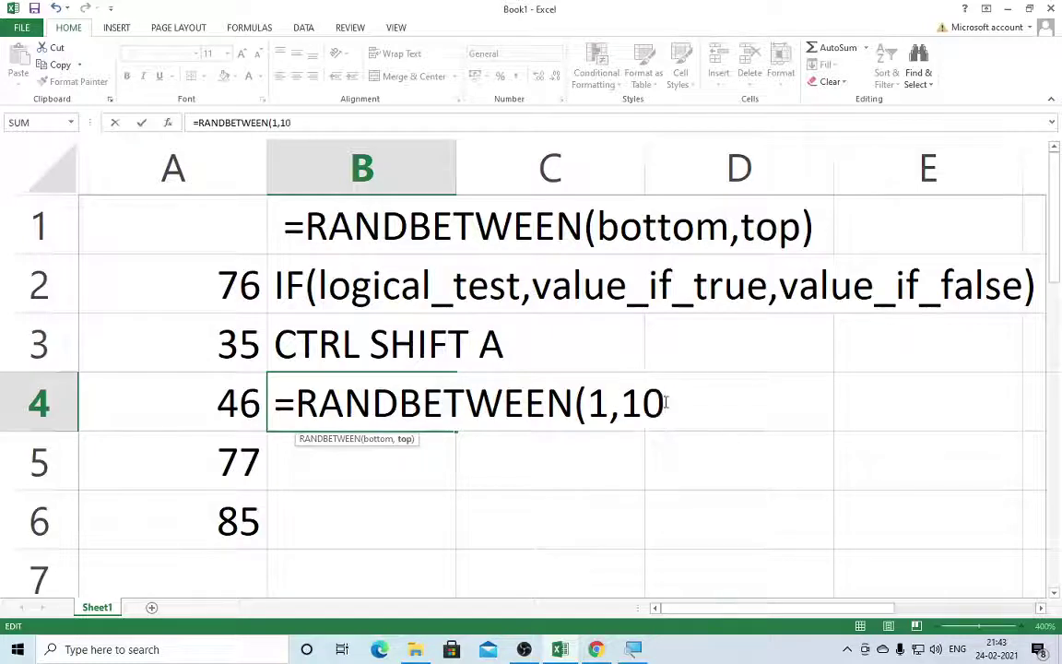
{"action": "type", "text": ")"}
{"action": "key", "text": "Return"}
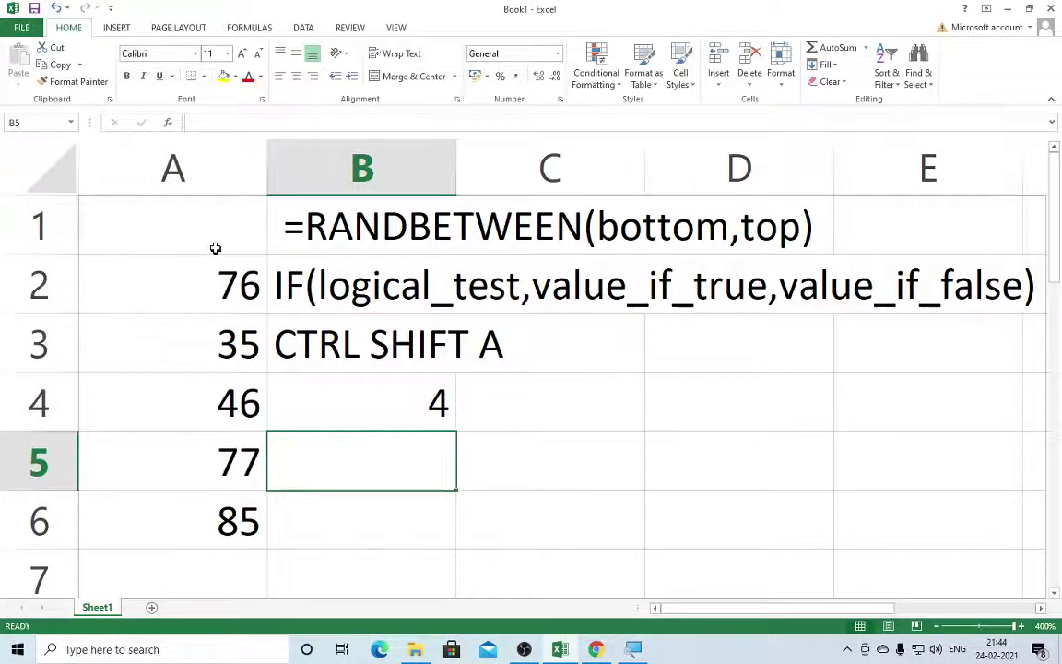
- Clear all contents from the range A1:D7
{"action": "left_click_drag", "start_coordinate": [216, 245], "coordinate": [810, 573]}
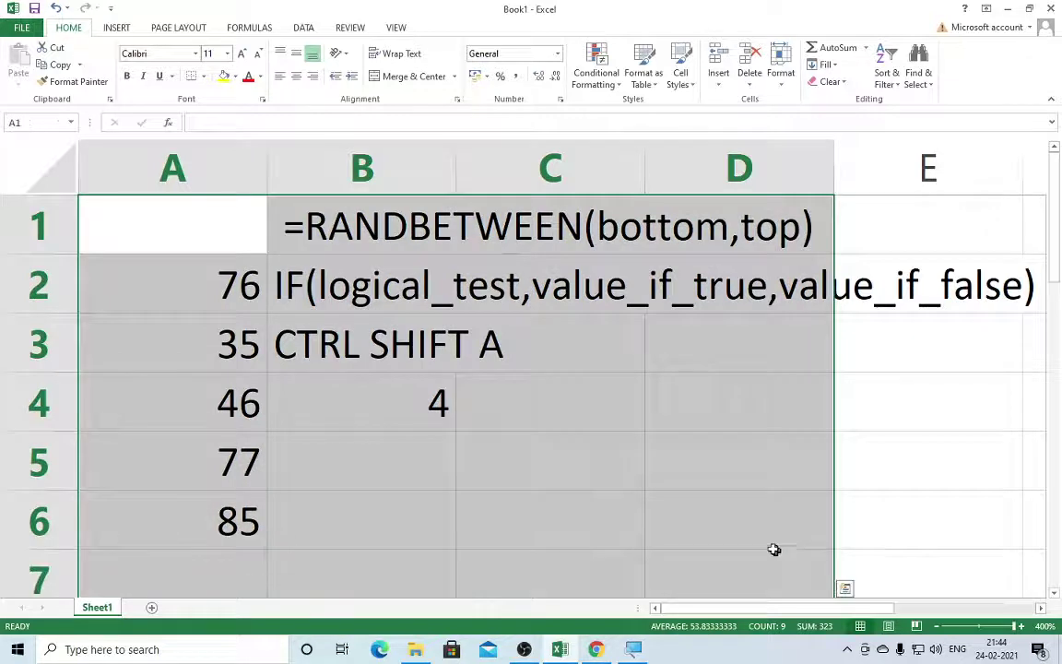
{"action": "key", "text": "Delete"}
{"action": "left_click", "coordinate": [507, 416]}
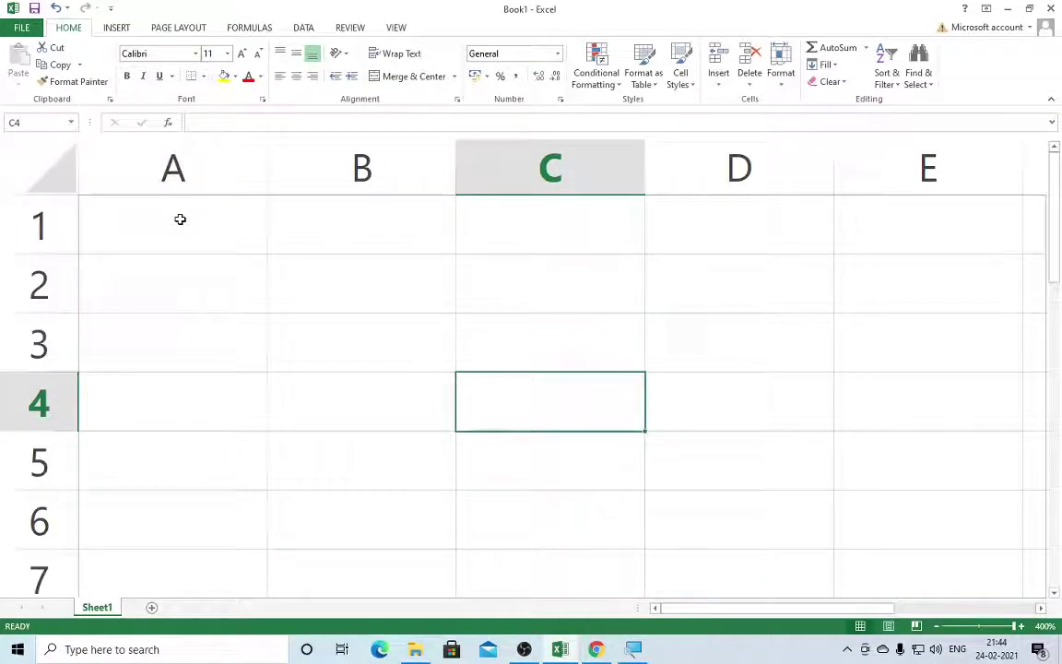
- Enter the subject headings Math, Sci, sst, Eng and Hind in A1 through E1
{"action": "left_click", "coordinate": [213, 225]}
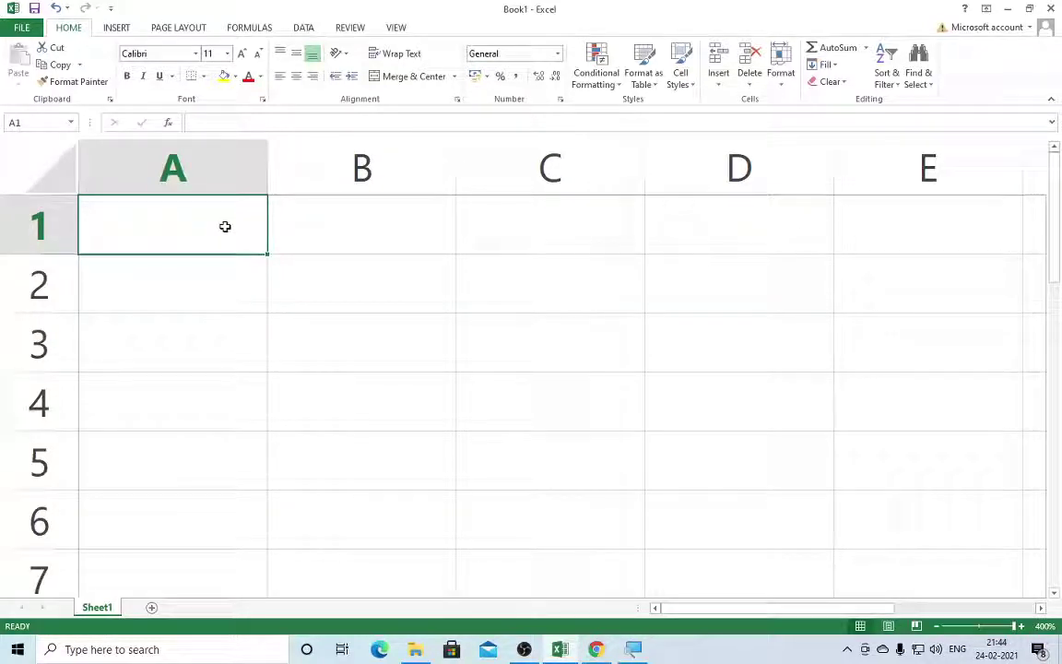
{"action": "type", "text": "Math"}
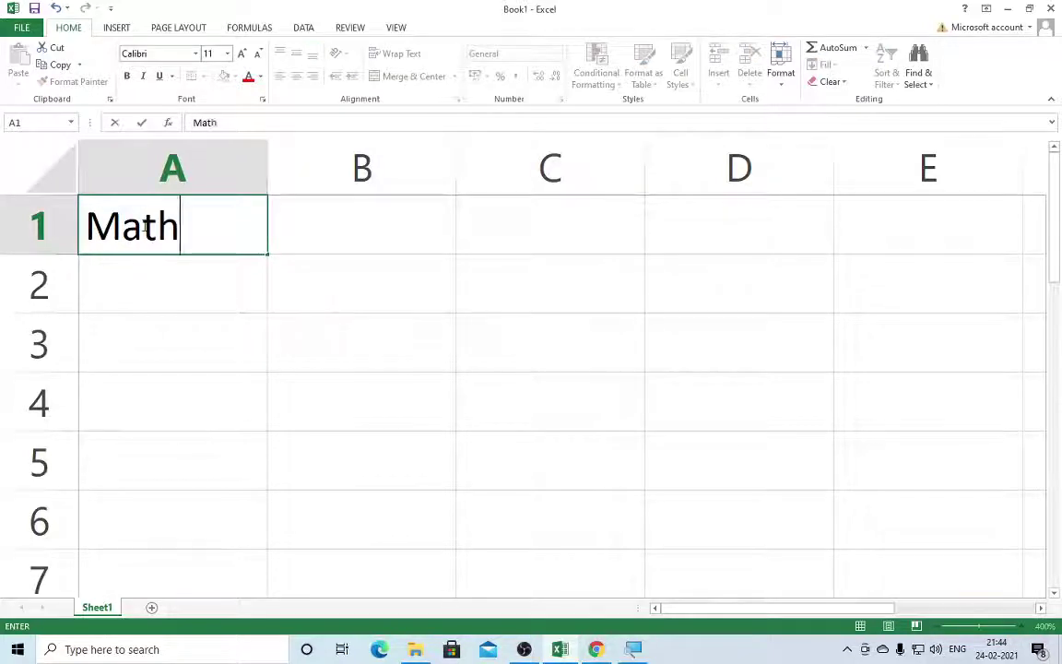
{"action": "key", "text": "Tab"}
{"action": "type", "text": "Sci"}
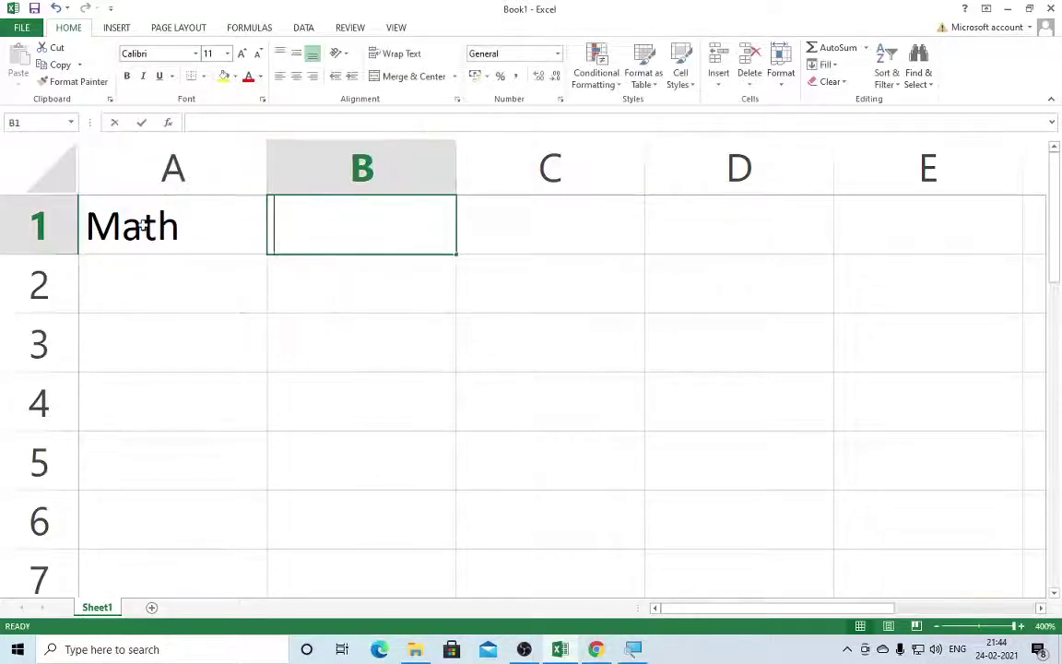
{"action": "key", "text": "Tab"}
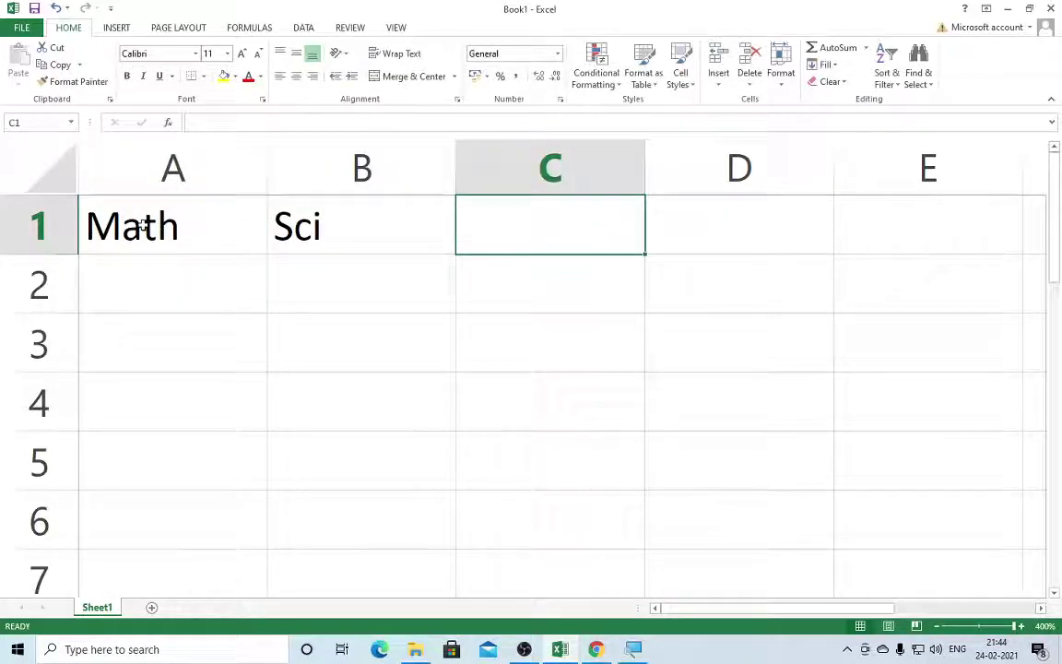
{"action": "type", "text": "sst"}
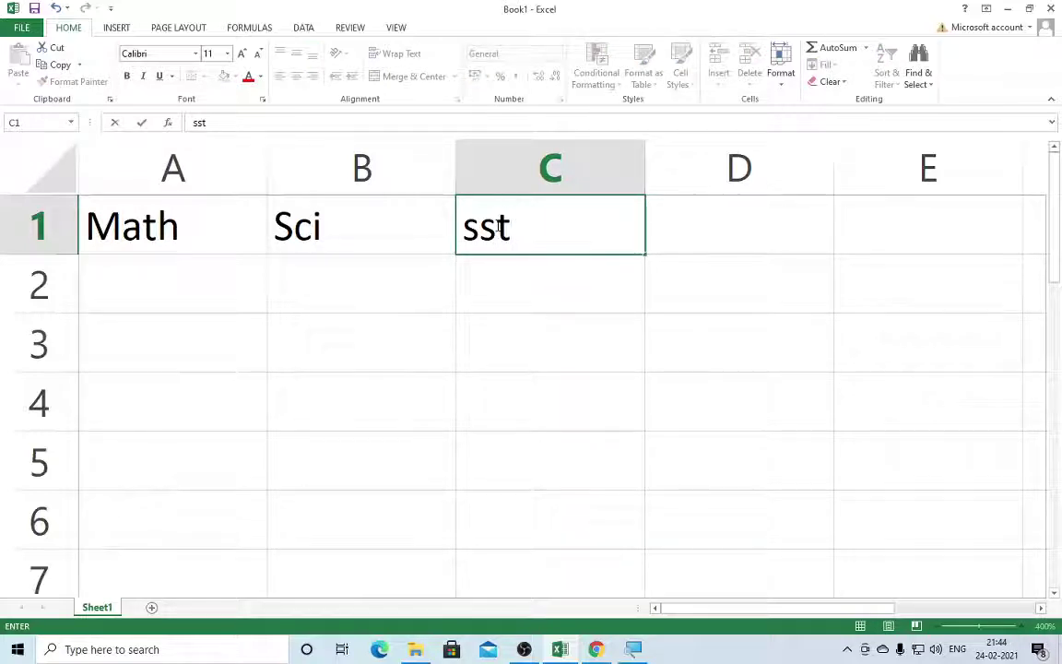
{"action": "key", "text": "Tab"}
{"action": "type", "text": "E"}
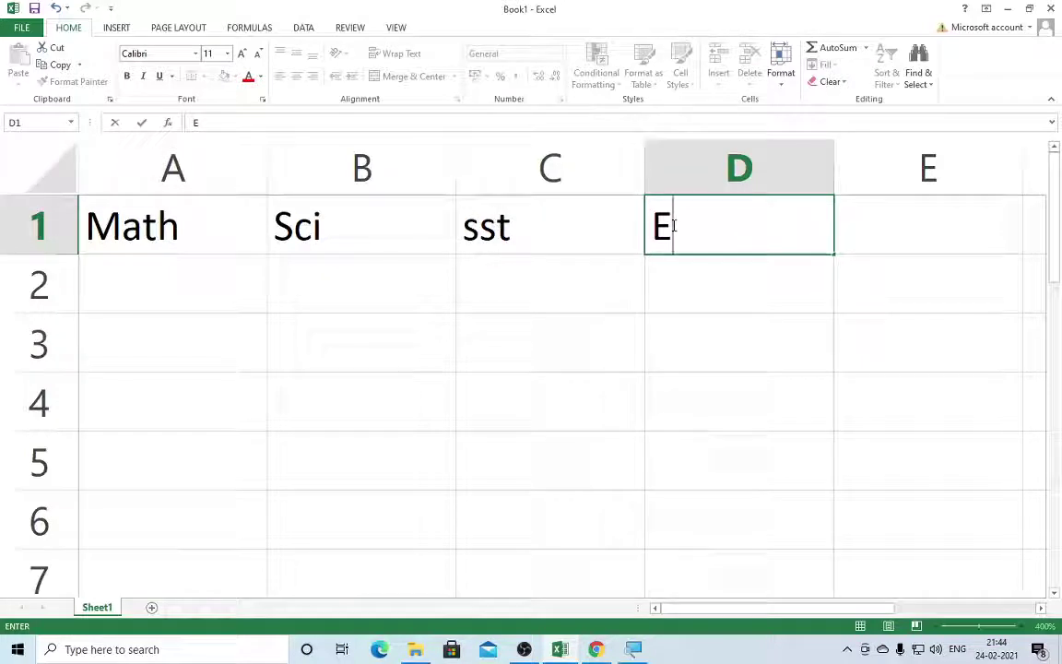
{"action": "type", "text": "ng"}
{"action": "key", "text": "Tab"}
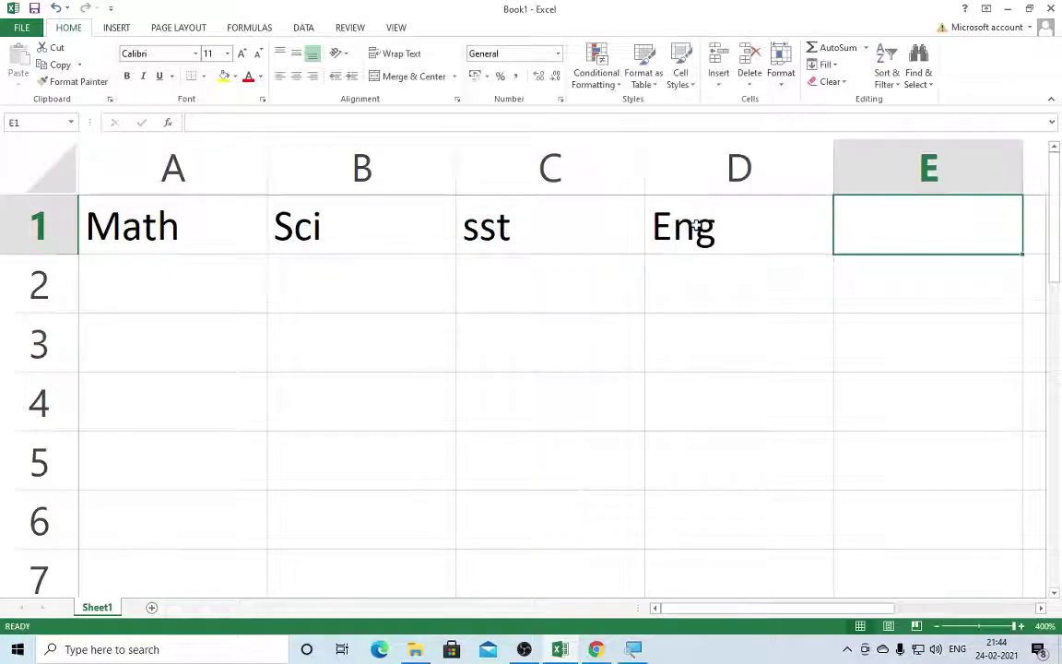
{"action": "type", "text": "Hind"}
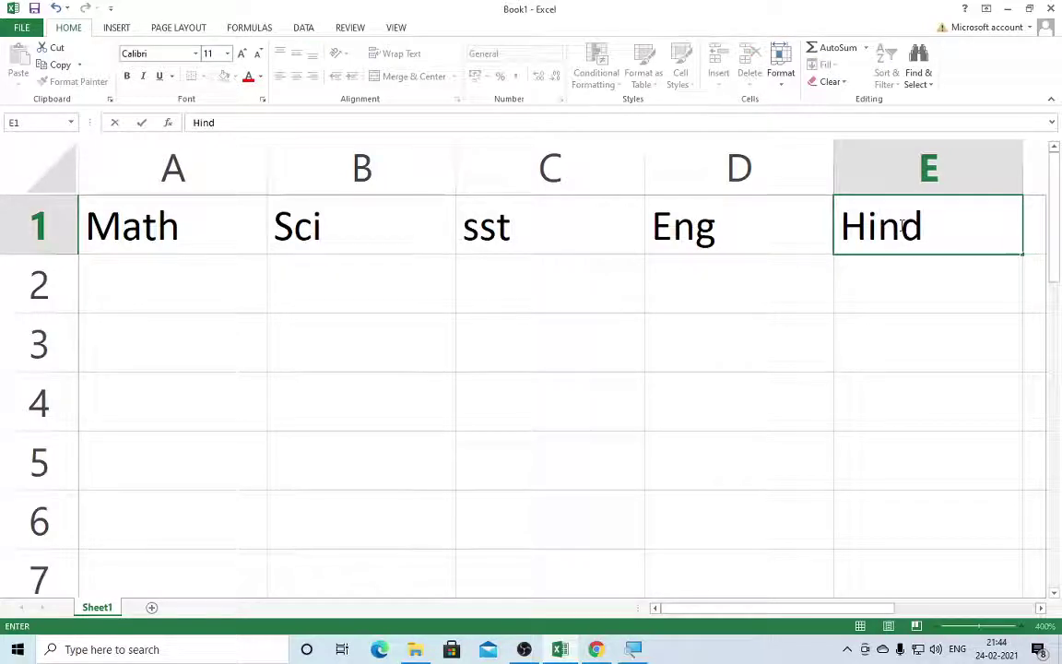
{"action": "key", "text": "Return"}
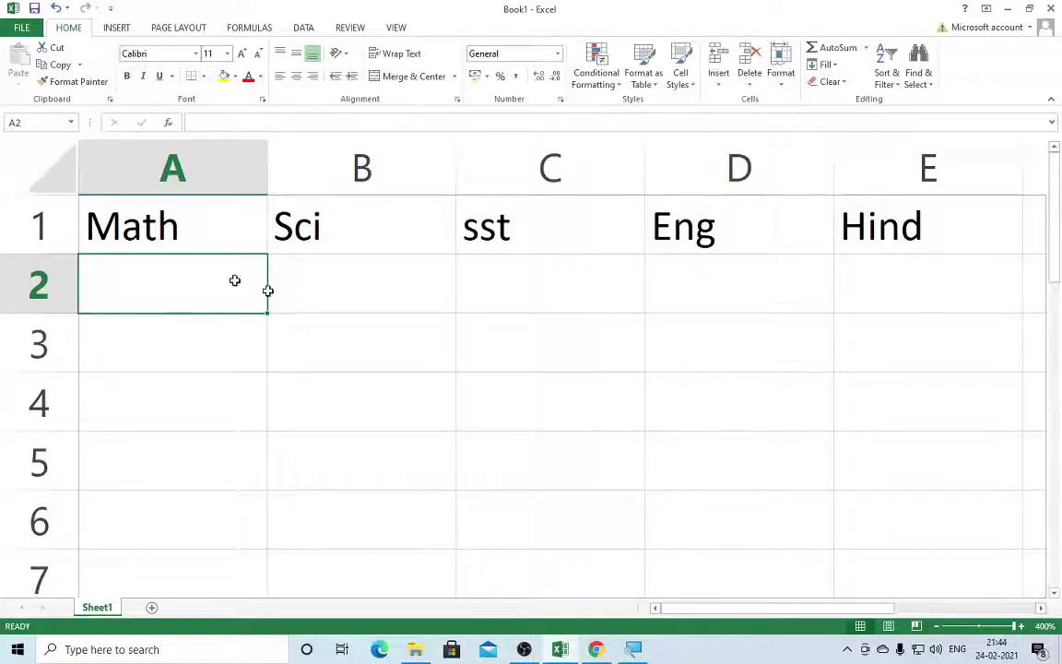
- Fill the whole range A2:E6 at once with the formula =RANDBETWEEN(1,100)
{"action": "left_click_drag", "start_coordinate": [234, 280], "coordinate": [863, 516]}
{"action": "scroll", "coordinate": [850, 495], "scroll_direction": "down", "scroll_amount": 2}
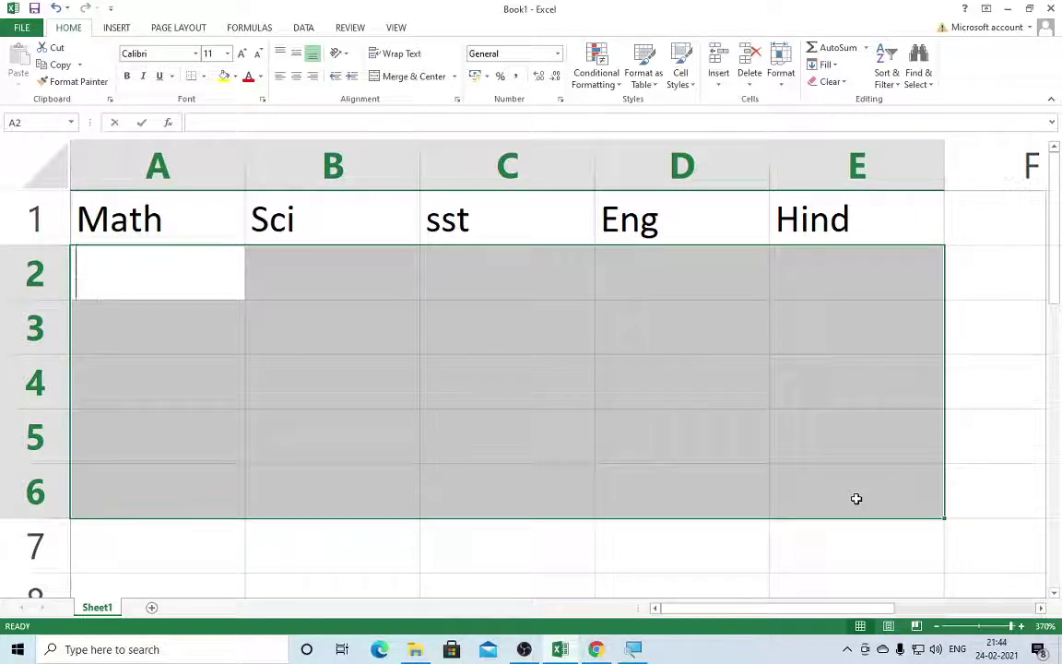
{"action": "type", "text": "=randb"}
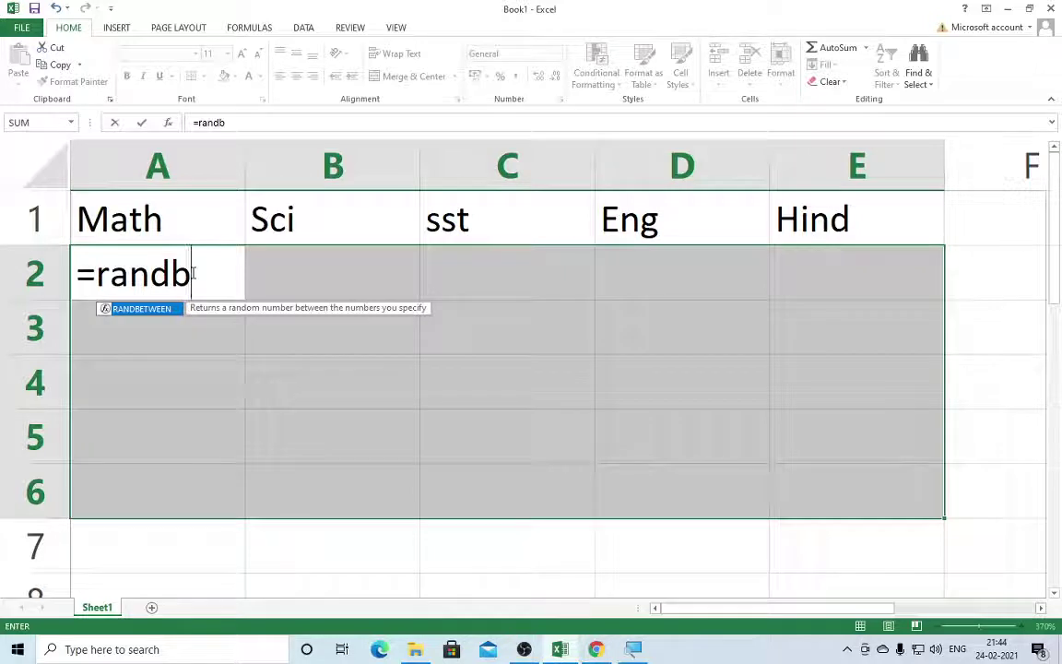
{"action": "key", "text": "Tab"}
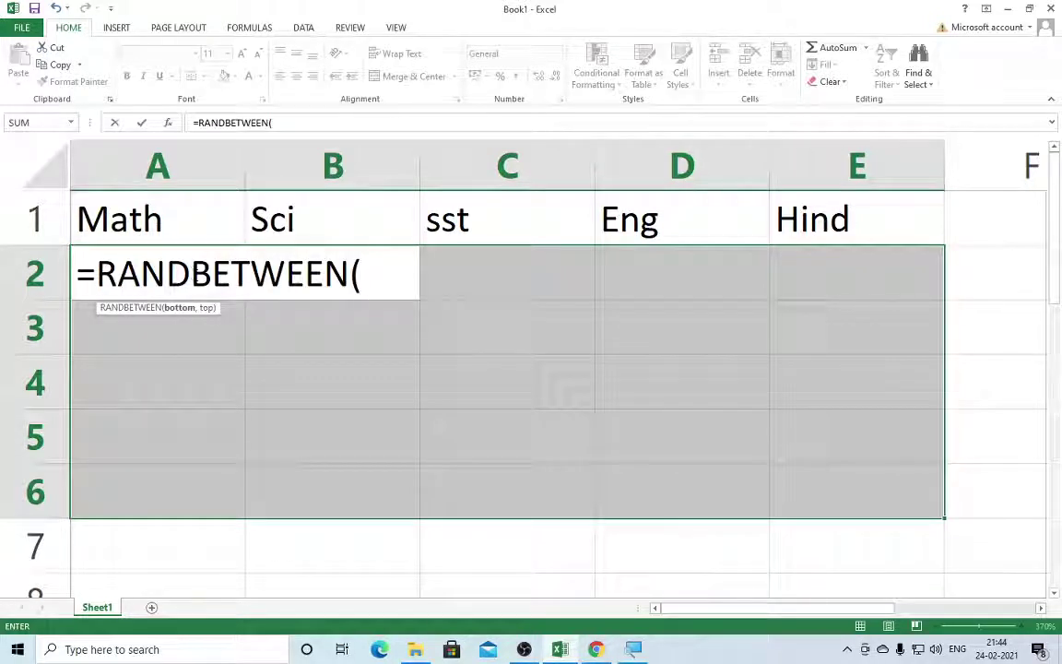
{"action": "type", "text": "1"}
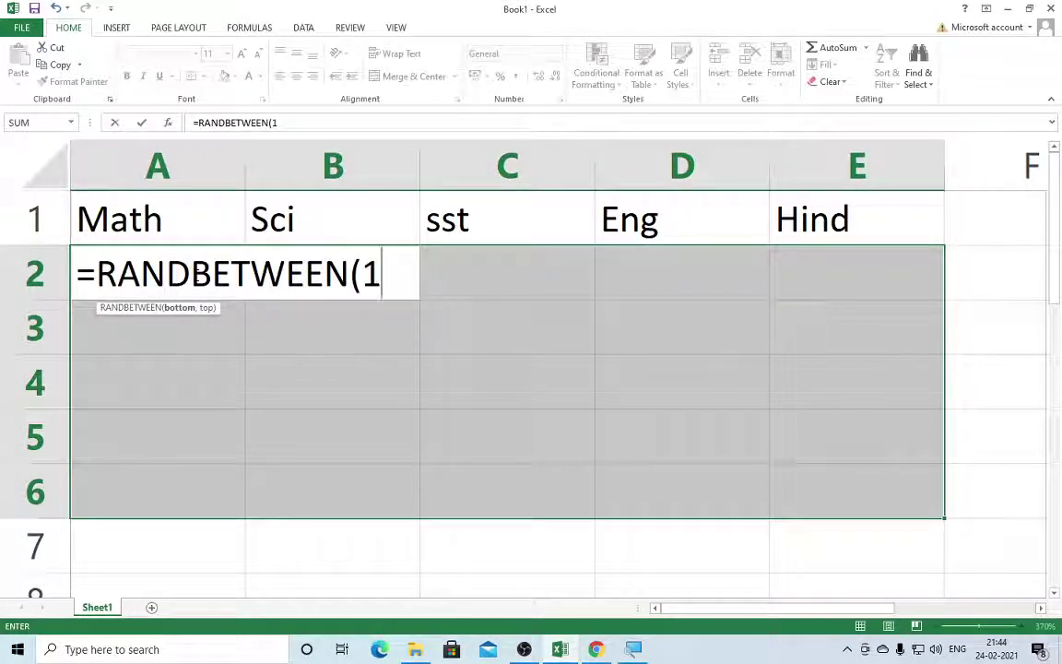
{"action": "type", "text": ",10"}
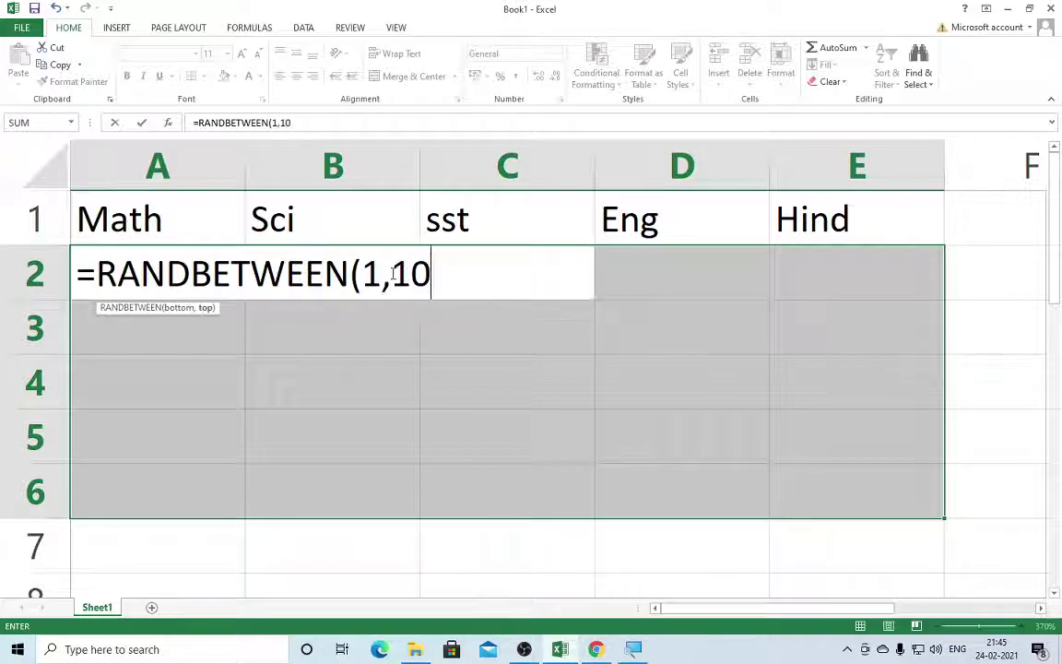
{"action": "type", "text": "0)"}
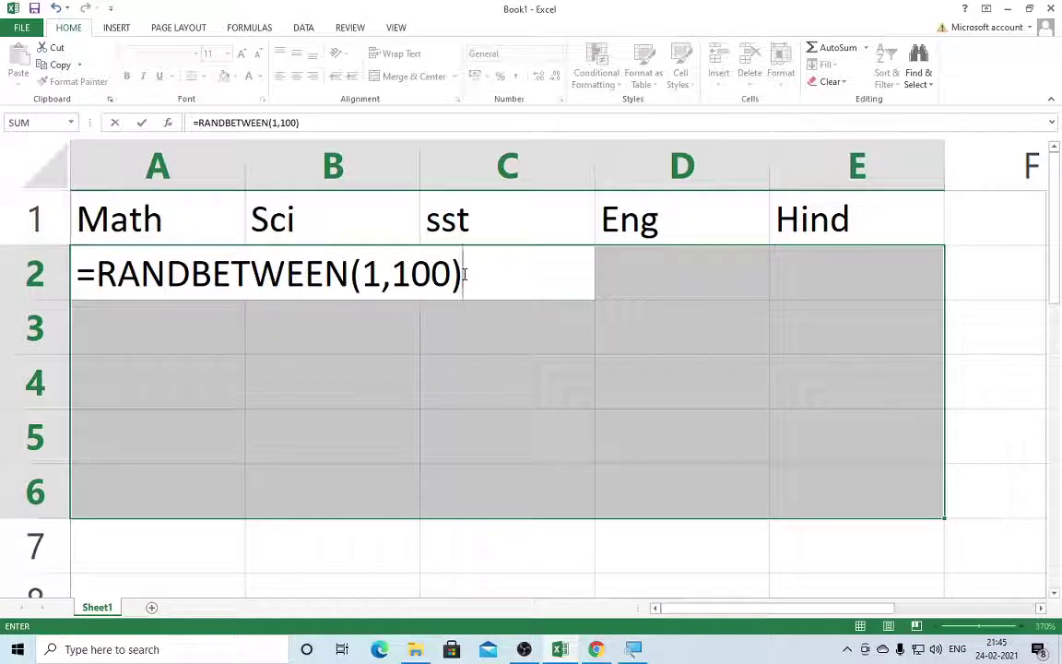
{"action": "key", "text": "ctrl+Return"}
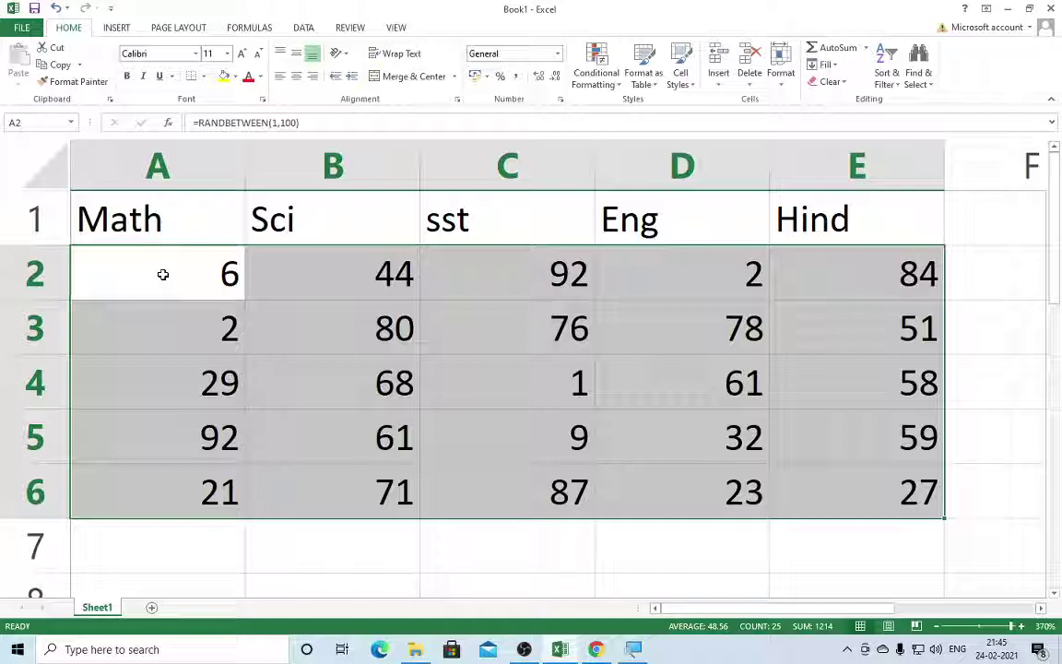
- Convert the random marks in A2:E6 to static numbers by pasting the copied range over itself as values
{"action": "key", "text": "ctrl+c"}
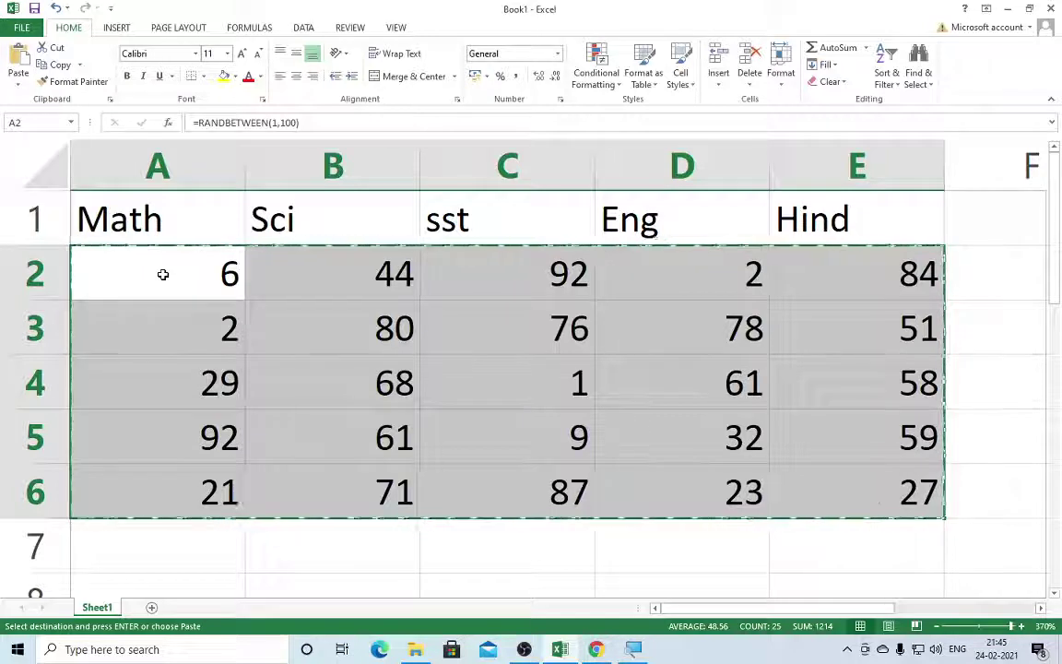
{"action": "key", "text": "alt"}
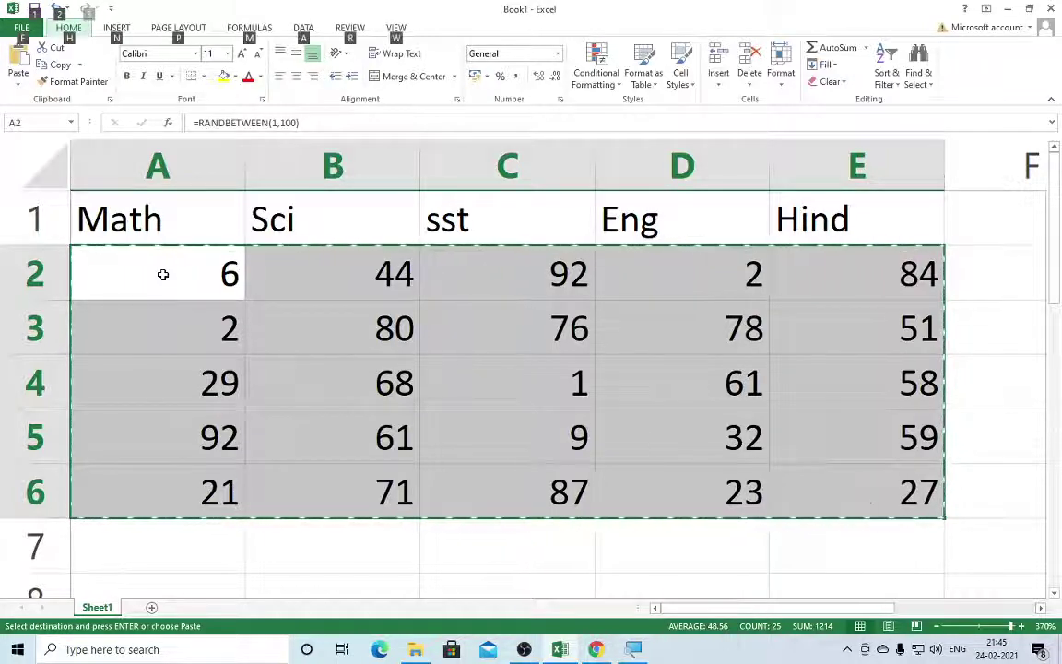
{"action": "key", "text": "h"}
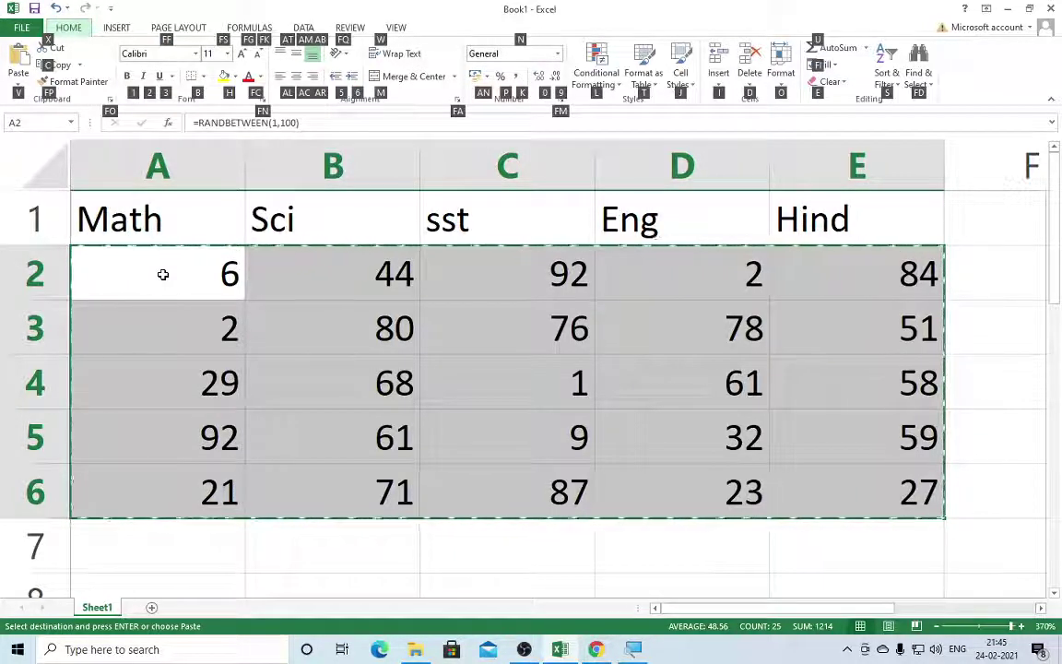
{"action": "key", "text": "v"}
{"action": "key", "text": "v"}
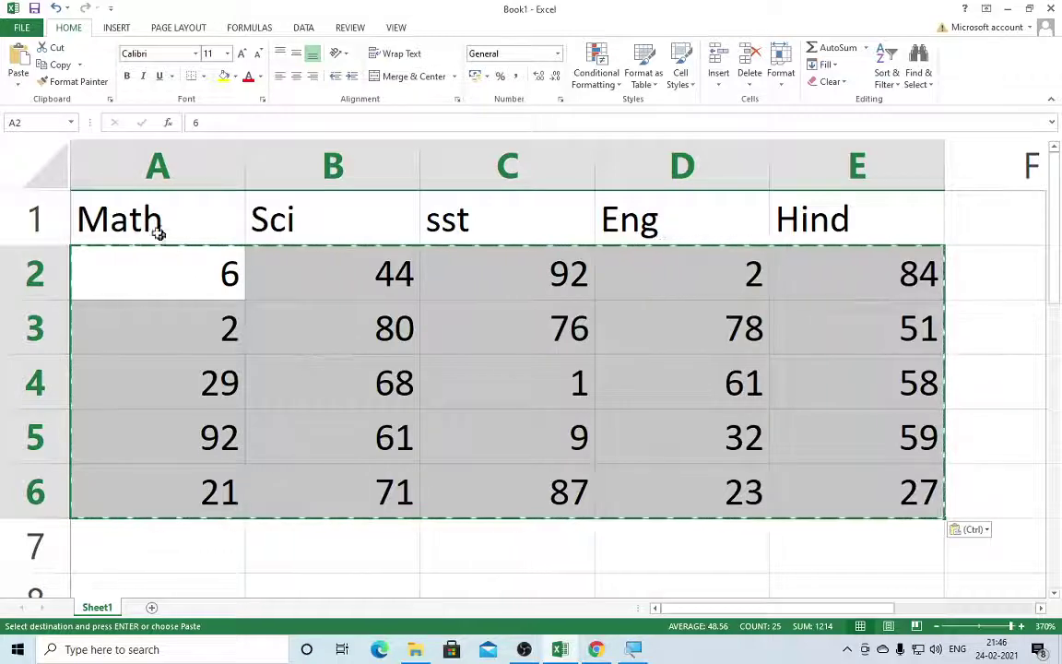
- Clear the contents of A1:E7 and enter the heading Year in B1
{"action": "left_click_drag", "start_coordinate": [155, 221], "coordinate": [889, 536]}
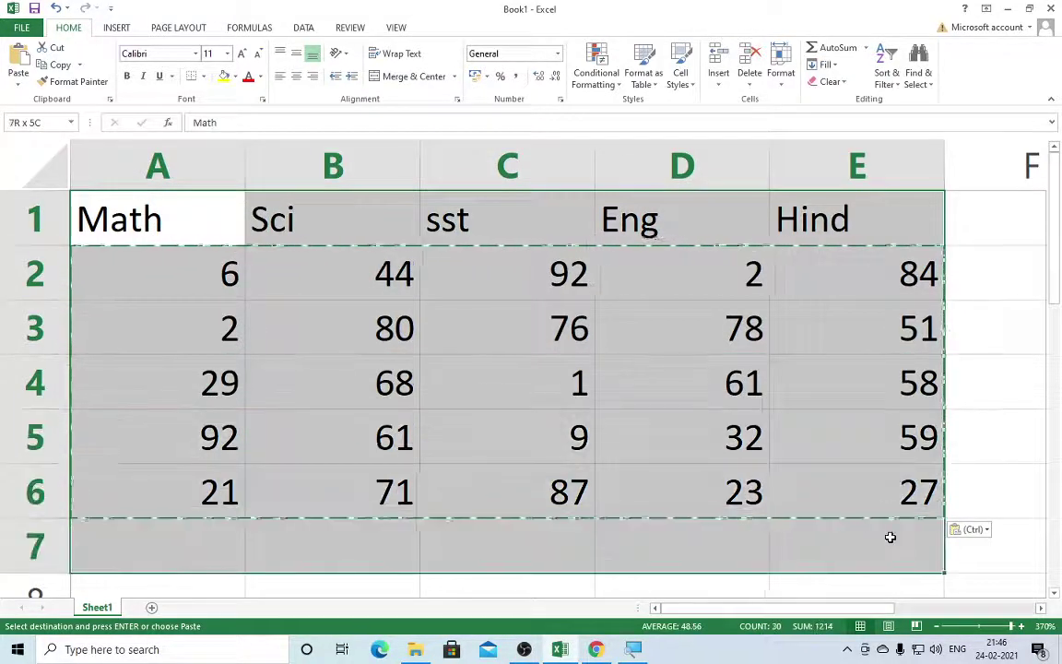
{"action": "key", "text": "Delete"}
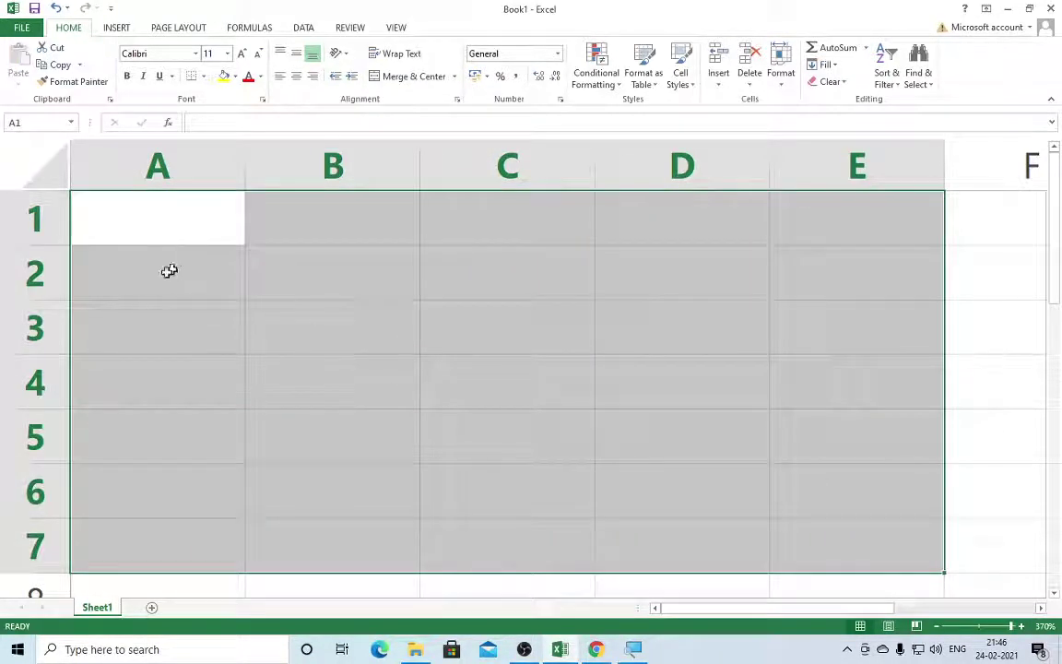
{"action": "left_click", "coordinate": [347, 221]}
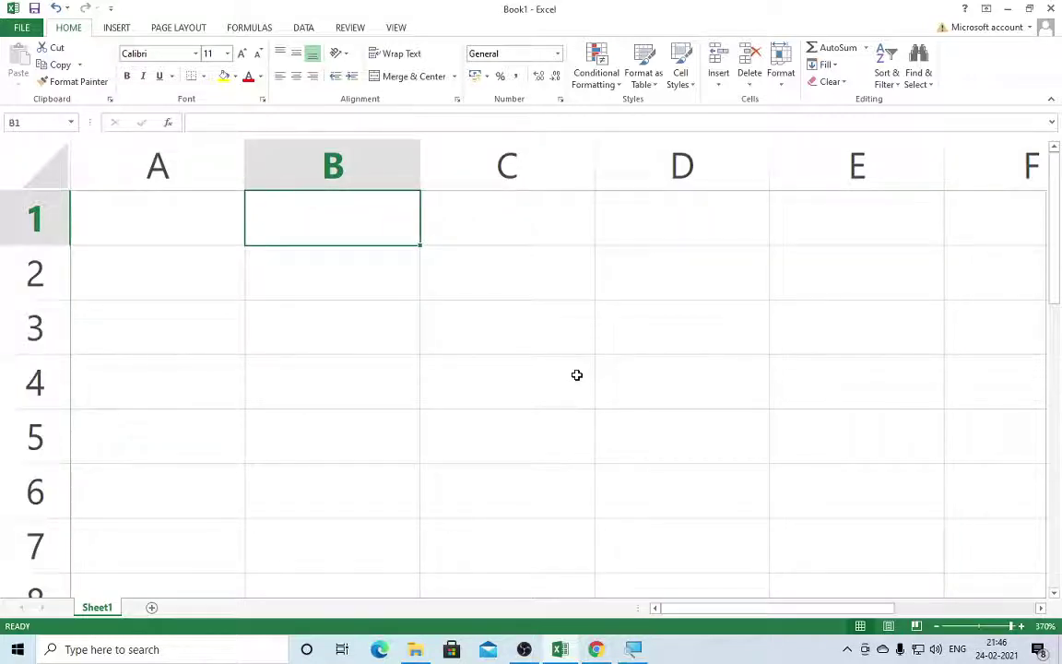
{"action": "type", "text": "Year"}
{"action": "key", "text": "Return"}
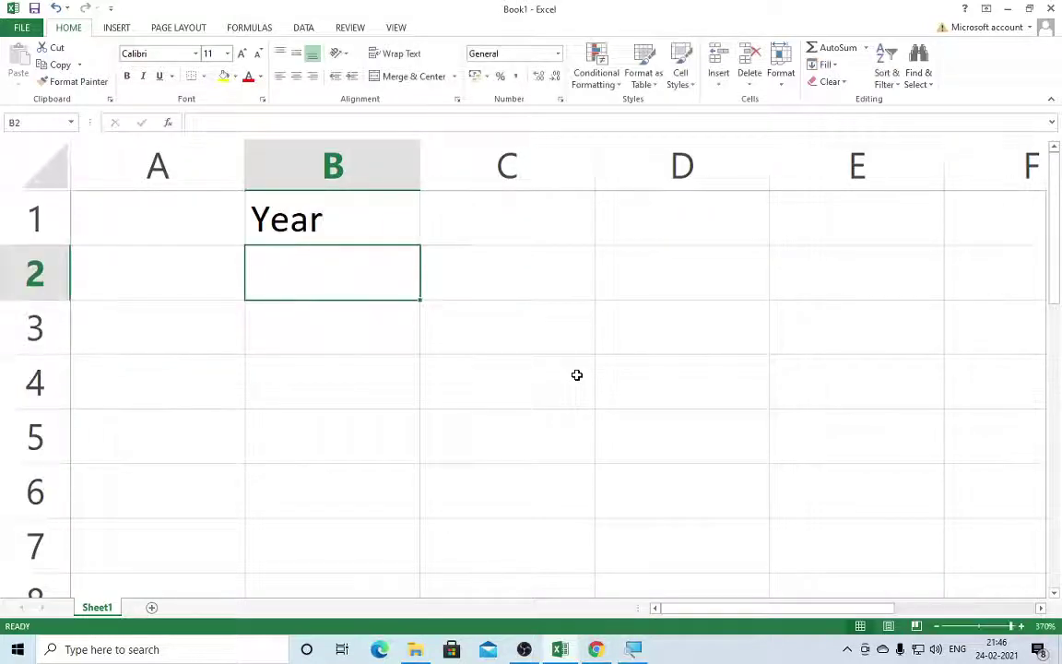
- Fill the whole range B2:B7 at once with the formula =RANDBETWEEN(1990,2021)
{"action": "key", "text": "shift+Down"}
{"action": "key", "text": "shift+Down"}
{"action": "key", "text": "shift+Down"}
{"action": "key", "text": "shift+Down"}
{"action": "key", "text": "shift+Down"}
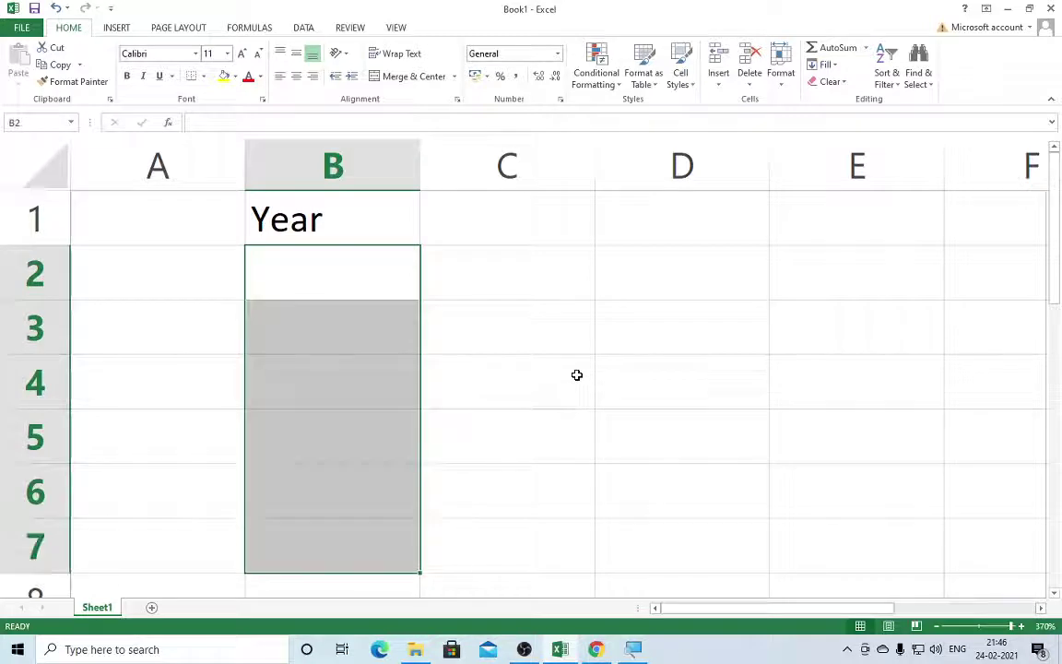
{"action": "type", "text": "="}
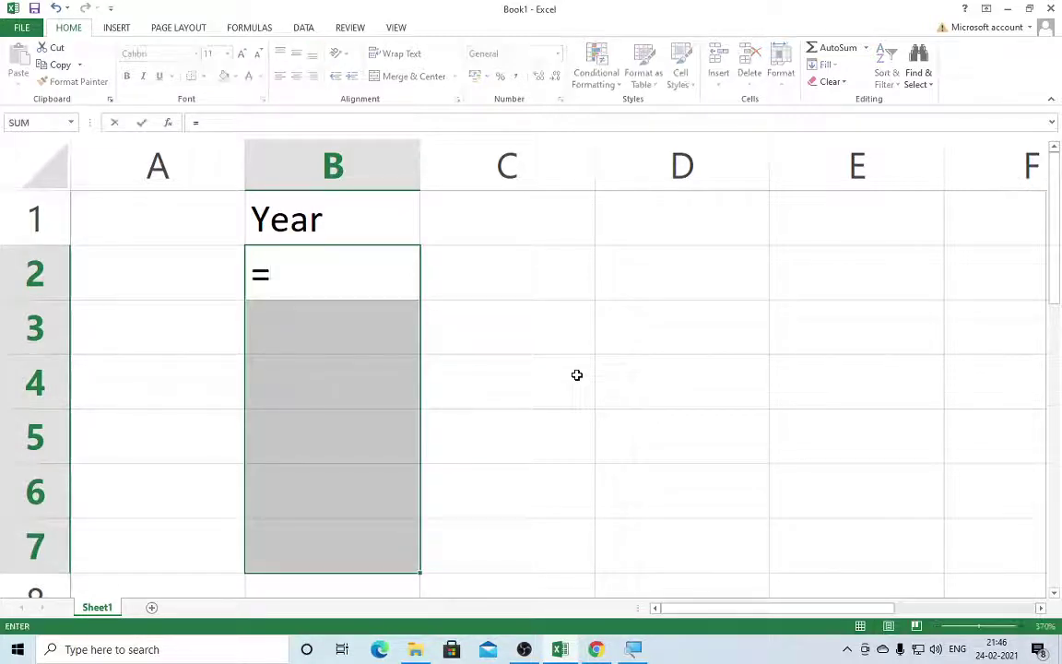
{"action": "type", "text": "randb"}
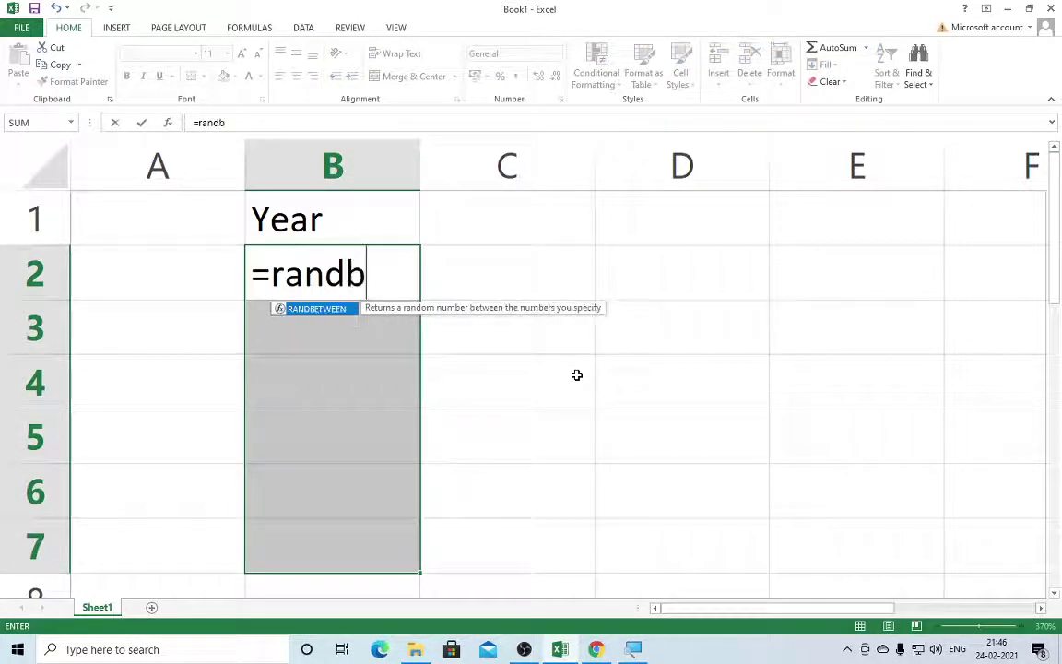
{"action": "key", "text": "Tab"}
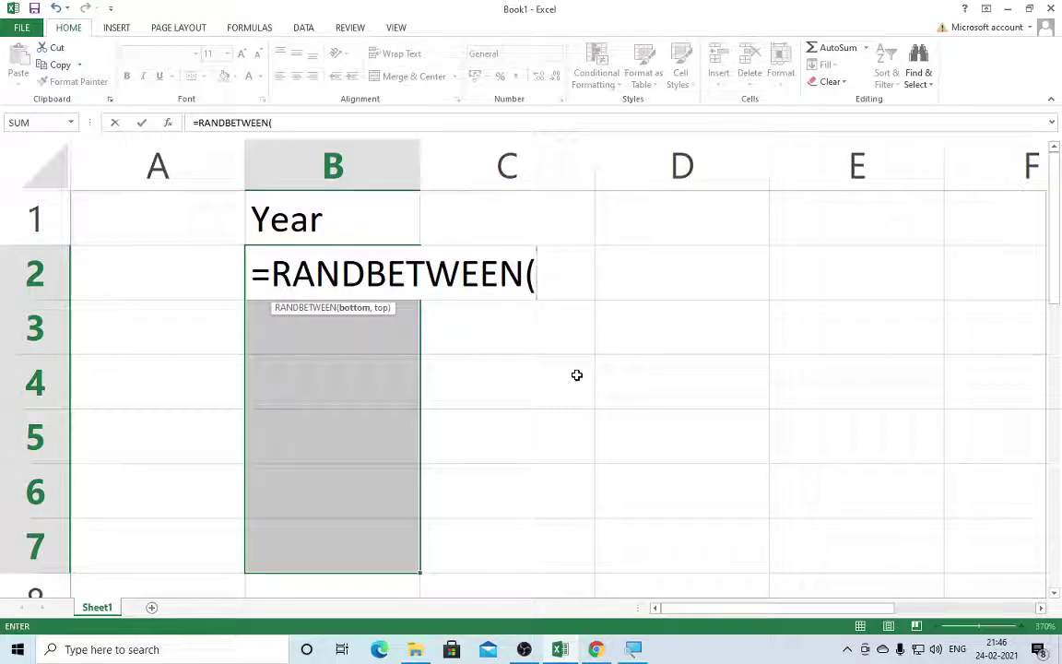
{"action": "type", "text": "1990"}
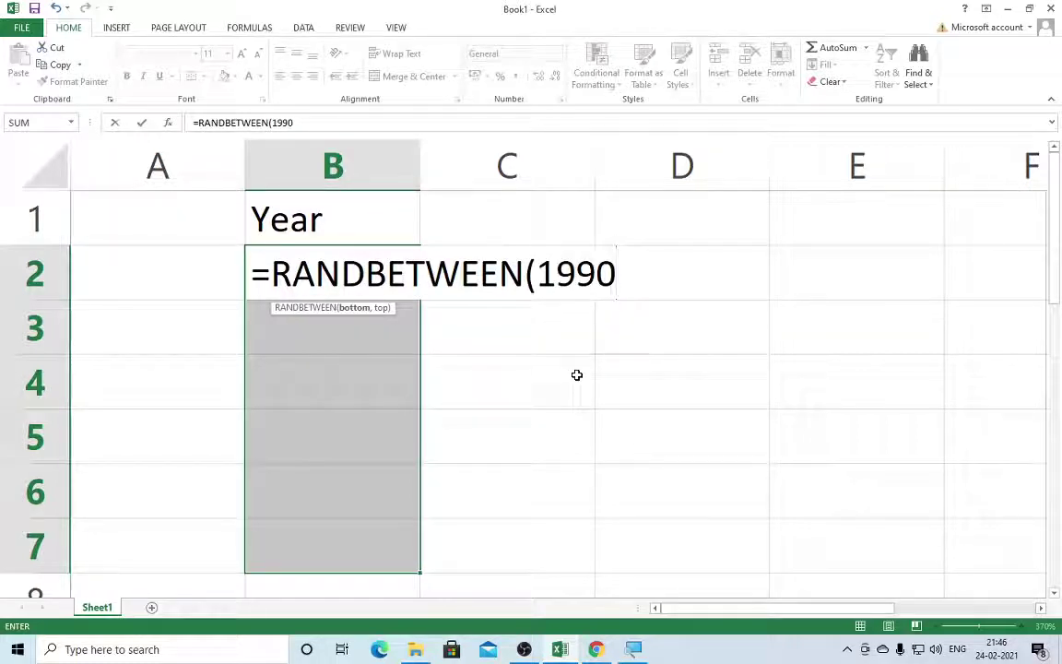
{"action": "type", "text": ",2"}
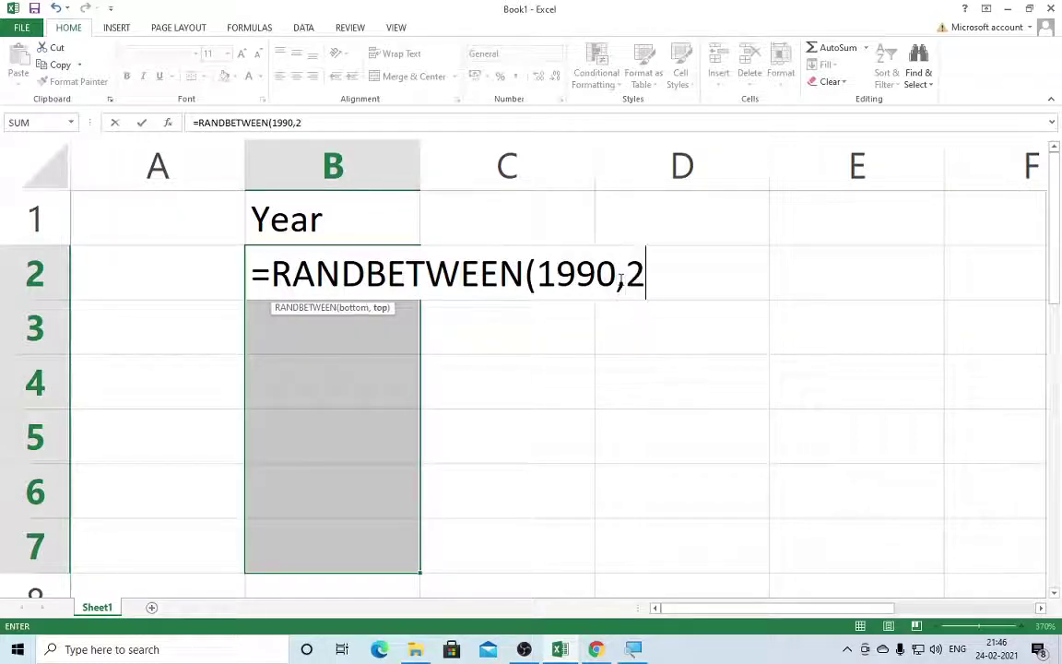
{"action": "type", "text": "021"}
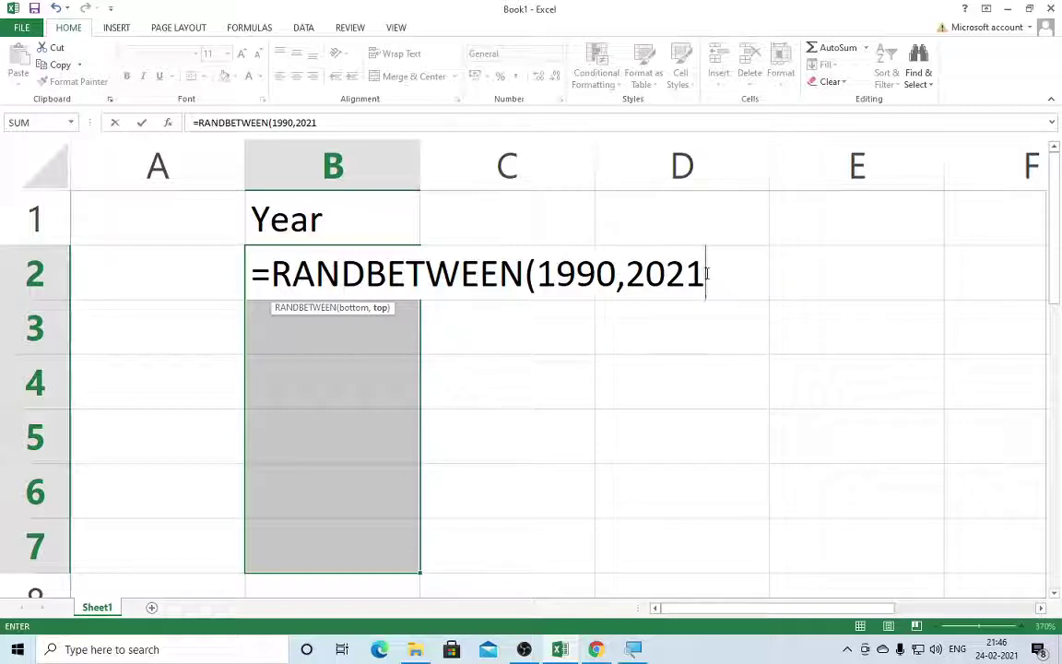
{"action": "type", "text": ")"}
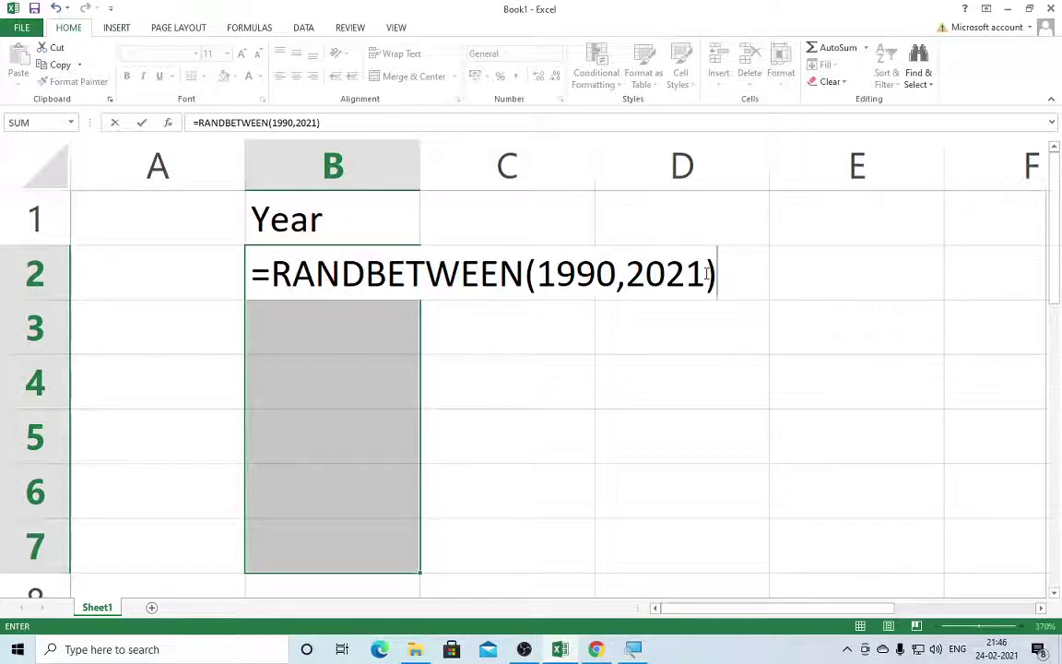
{"action": "key", "text": "ctrl+Return"}
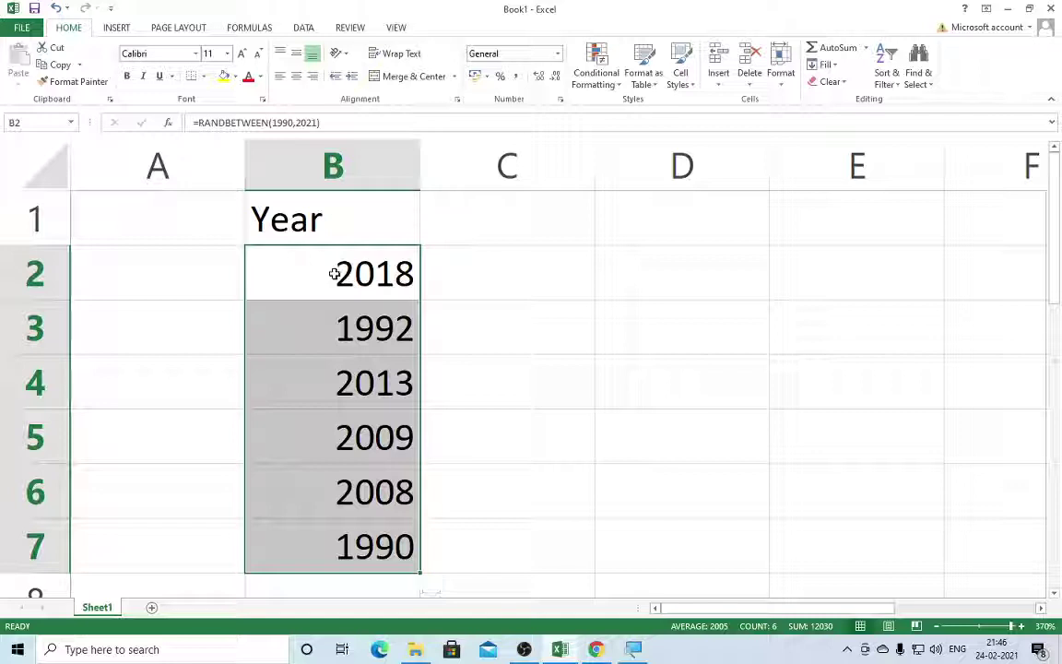
- Replace the year formulas in B2:B7 with static numbers by copying them and pasting only the values in place
{"action": "key", "text": "ctrl+c"}
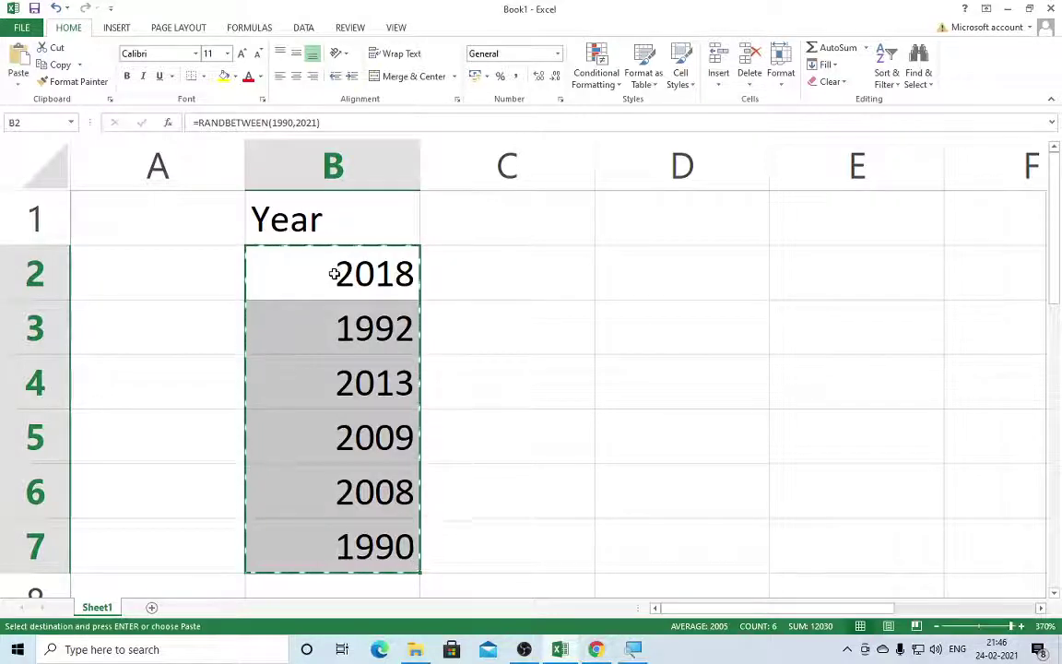
{"action": "key", "text": "alt"}
{"action": "key", "text": "h"}
{"action": "key", "text": "v"}
{"action": "key", "text": "v"}
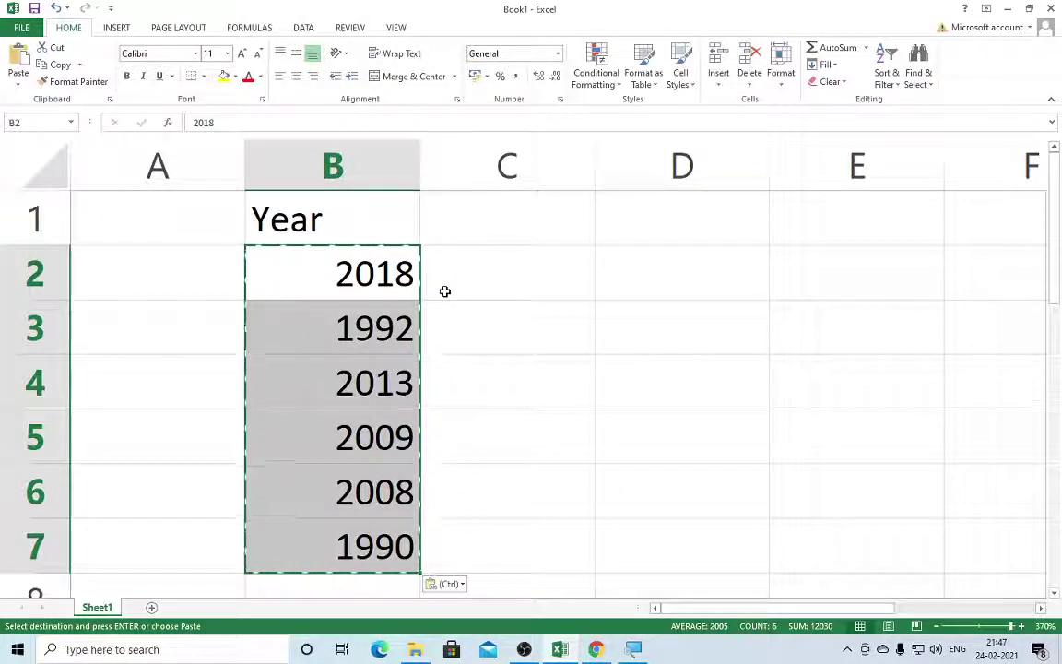
- Enter the heading Mobile in C1, beside the Year heading
{"action": "left_click", "coordinate": [493, 221]}
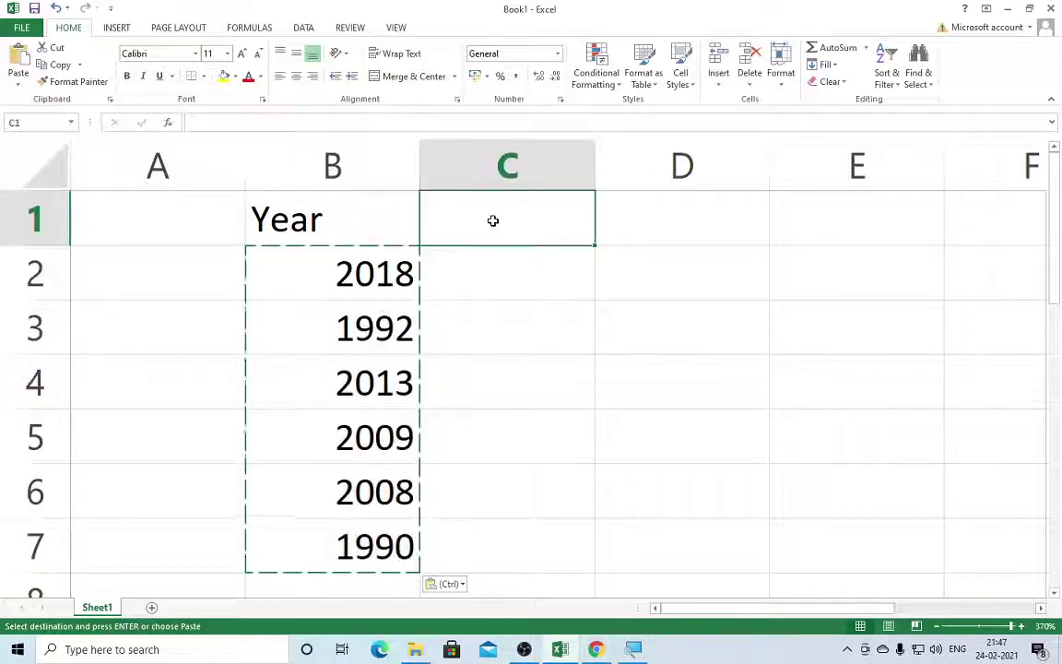
{"action": "type", "text": "Mobile"}
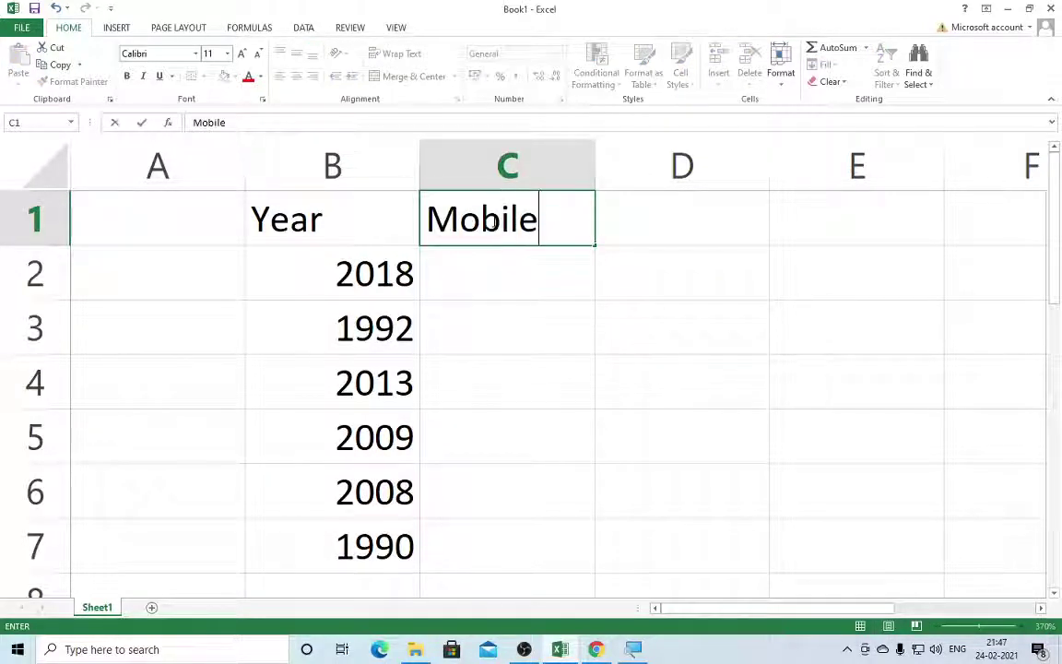
{"action": "key", "text": "Return"}
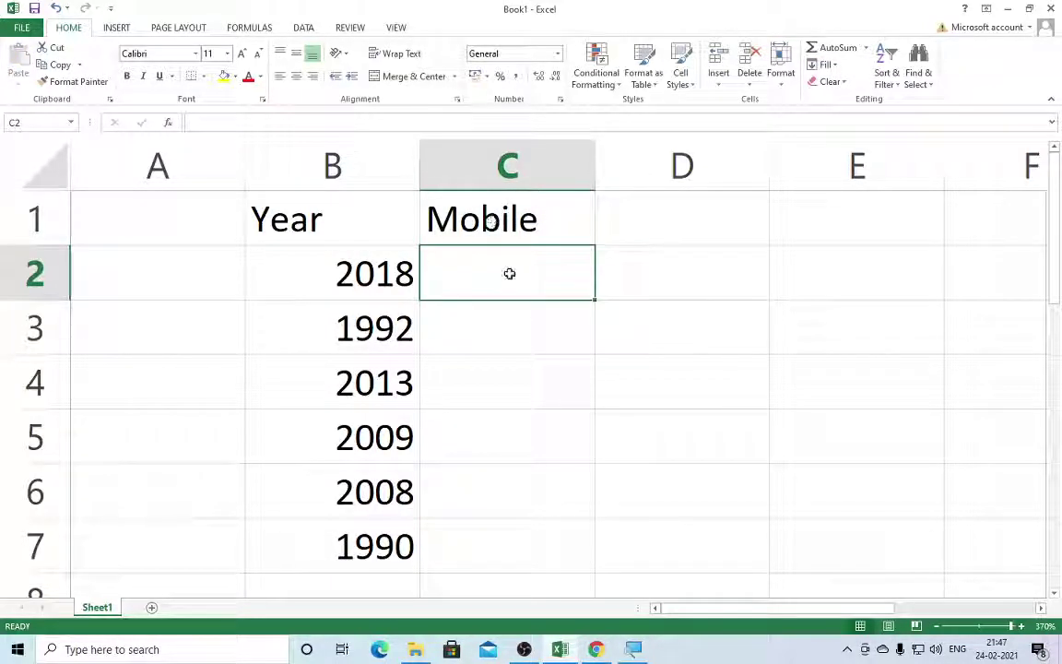
- Enter a RANDBETWEEN formula in C2 with a ten-digit lower limit starting with 97 and a nine-digit upper limit starting with 98
{"action": "key", "text": "shift+Down"}
{"action": "key", "text": "shift+Down"}
{"action": "key", "text": "shift+Down"}
{"action": "key", "text": "shift+Down"}
{"action": "key", "text": "shift+Down"}
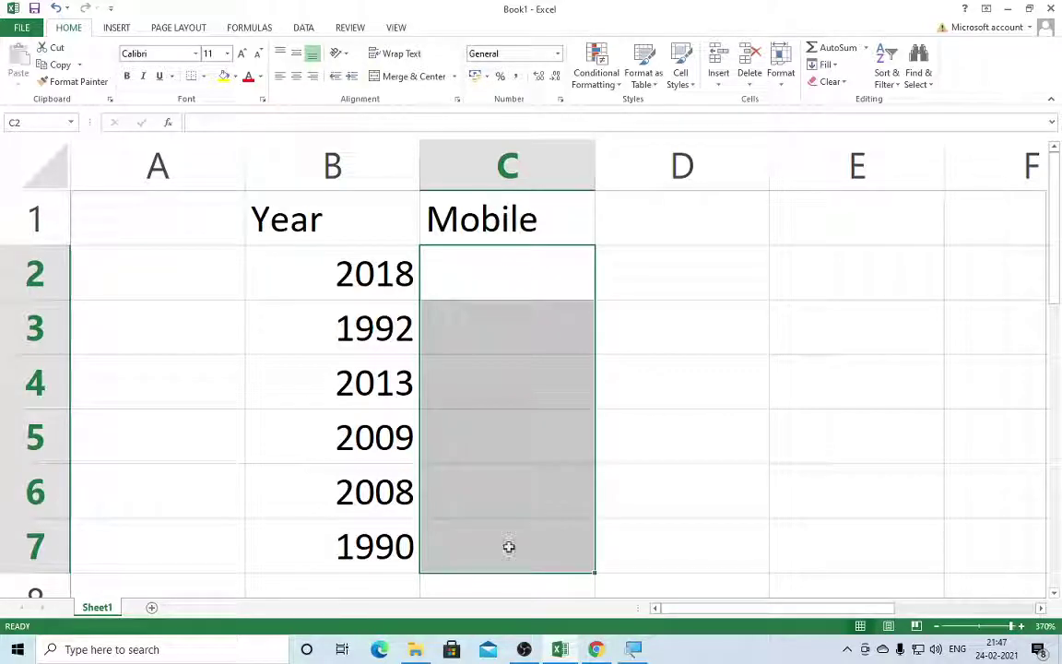
{"action": "type", "text": "="}
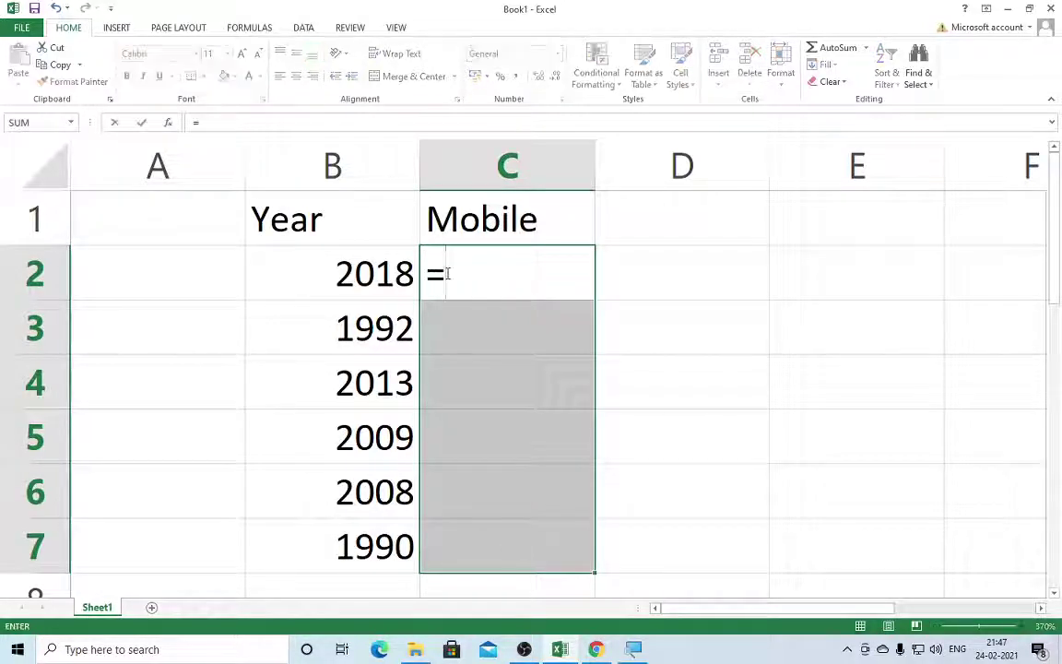
{"action": "type", "text": "ra"}
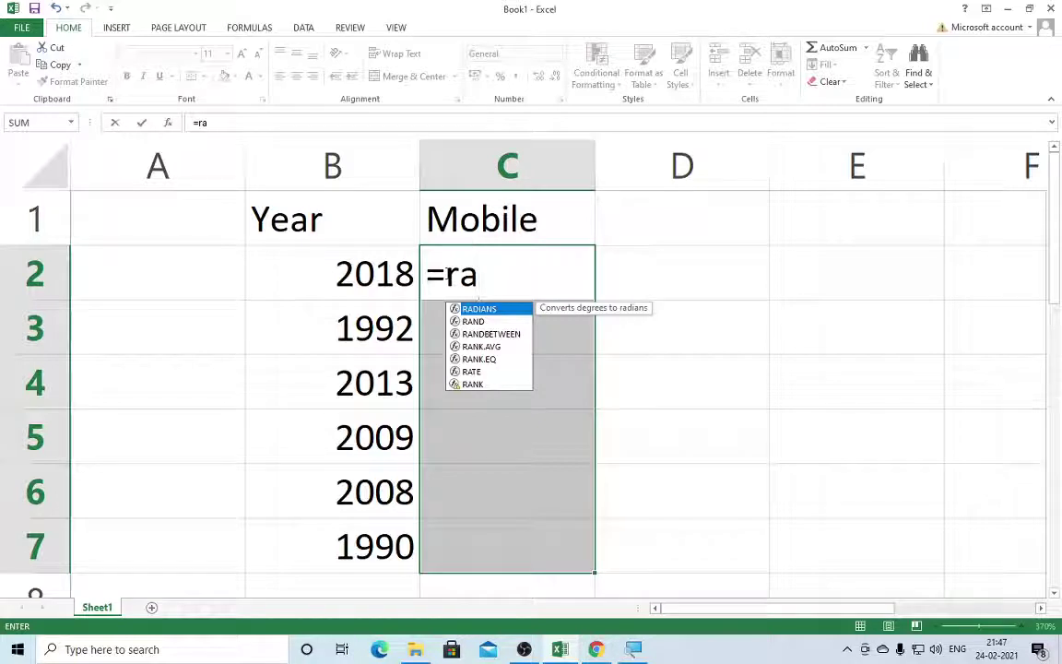
{"action": "type", "text": "nd"}
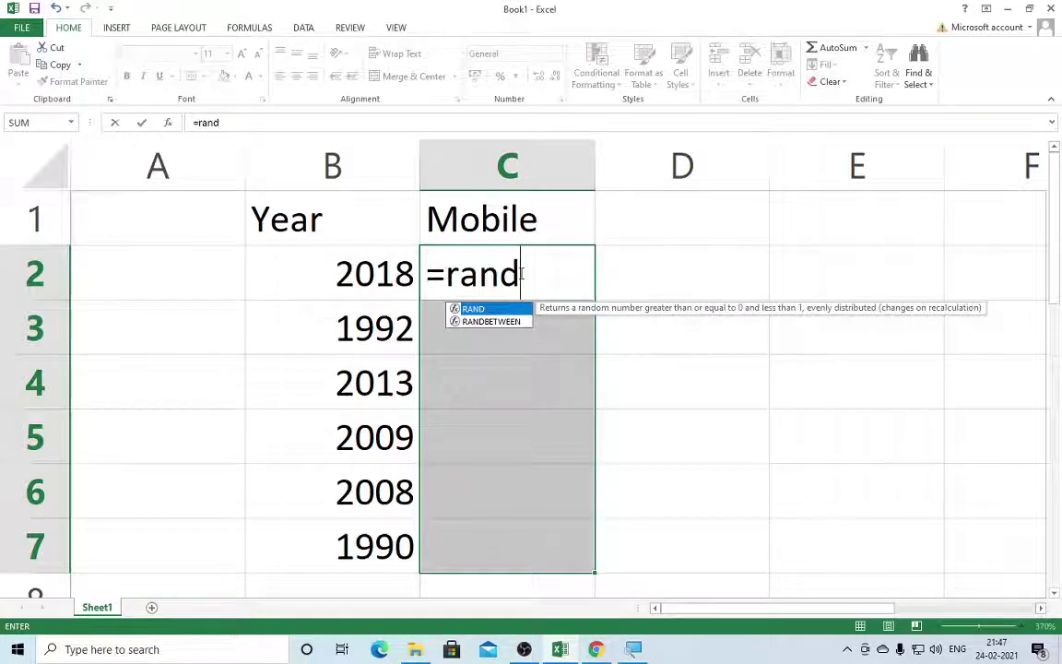
{"action": "type", "text": "b"}
{"action": "key", "text": "Tab"}
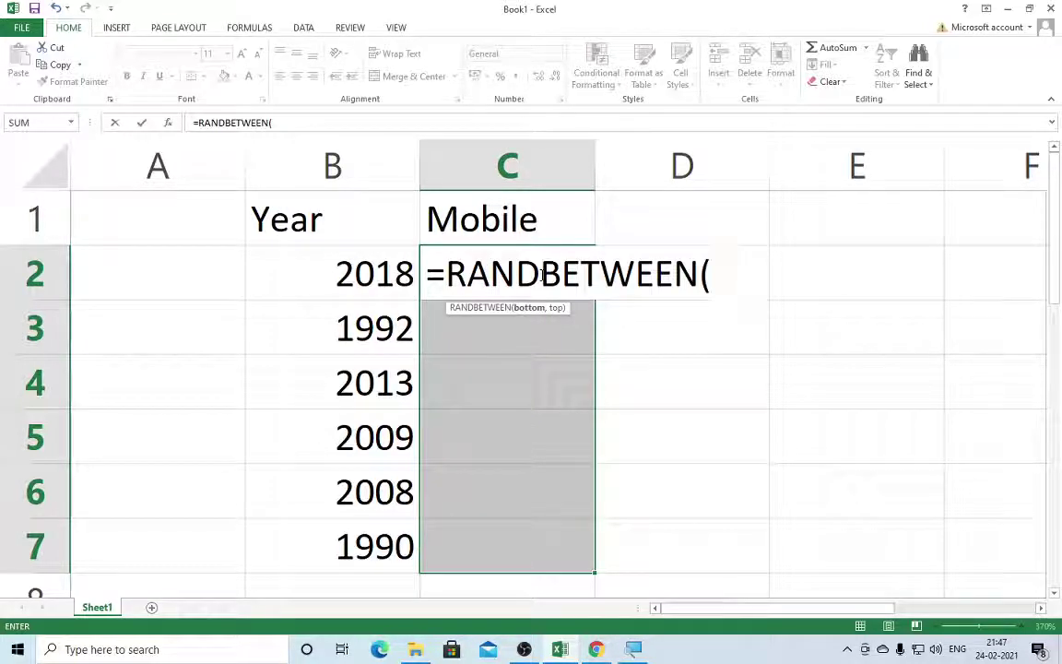
{"action": "type", "text": "97"}
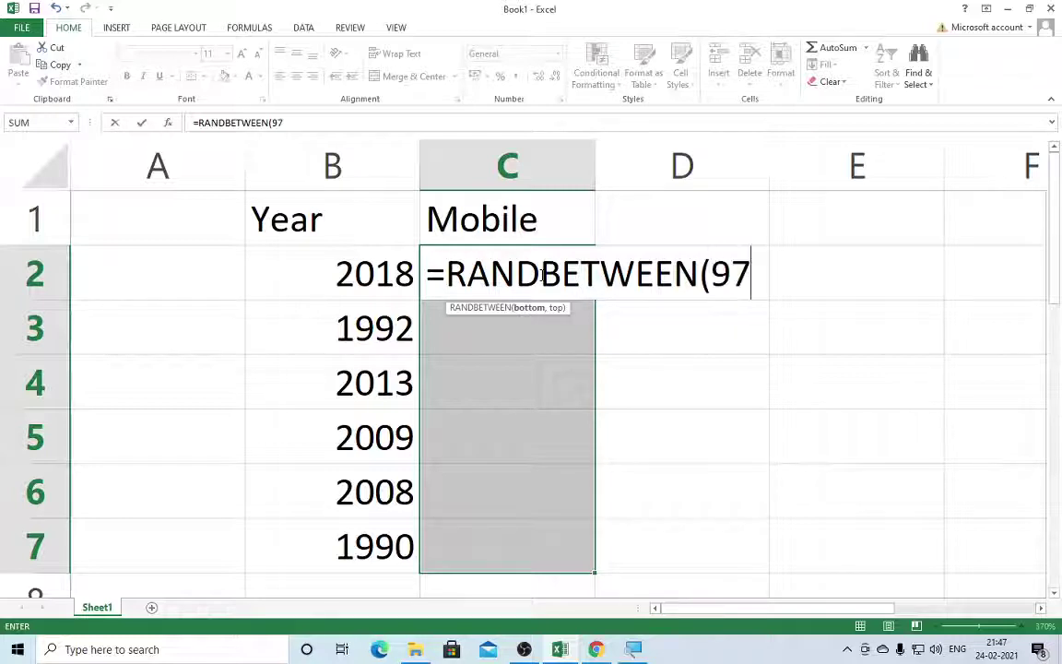
{"action": "type", "text": "11111"}
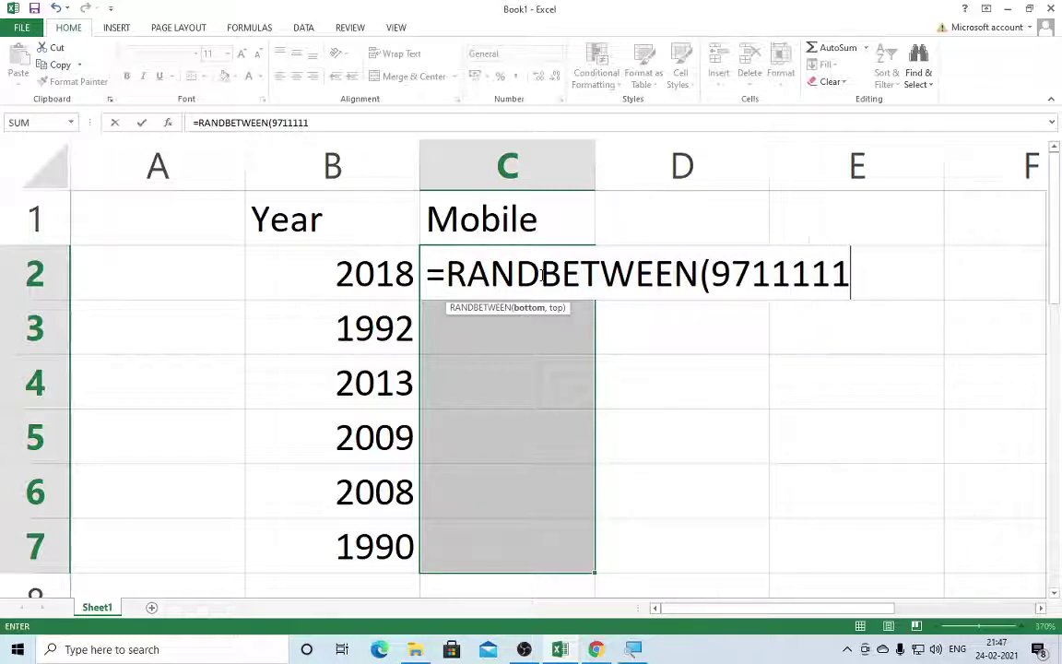
{"action": "type", "text": "179"}
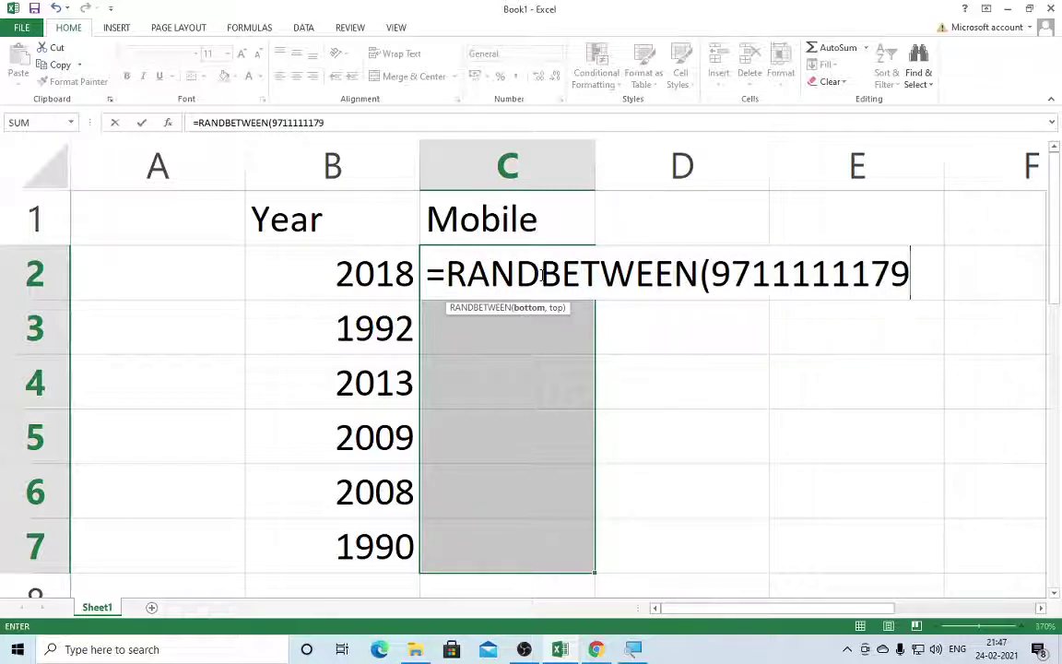
{"action": "type", "text": ","}
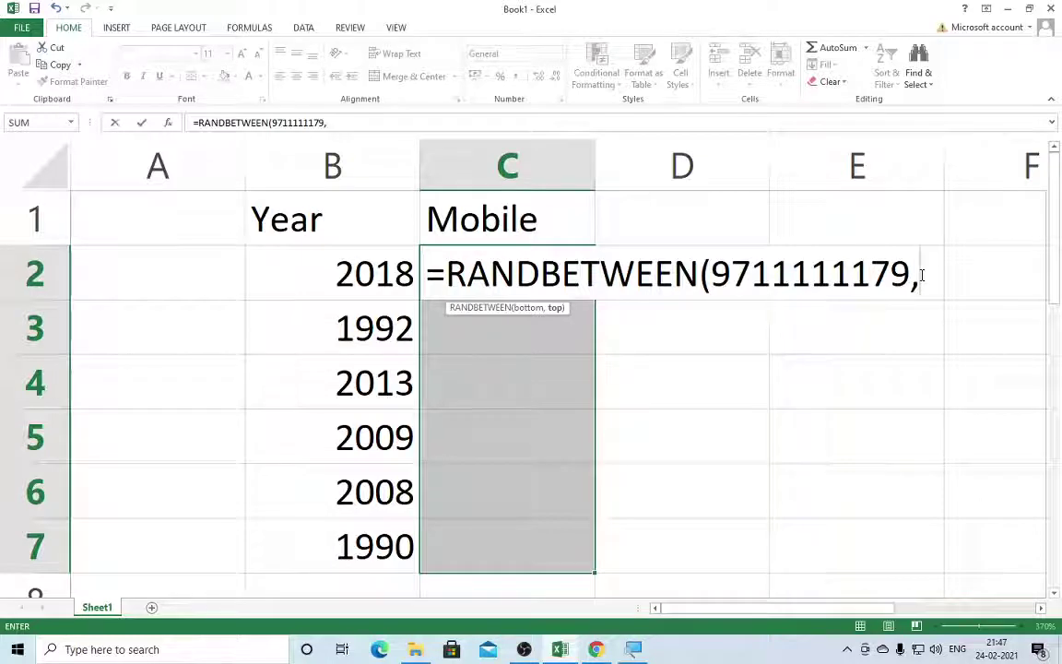
{"action": "type", "text": "981111"}
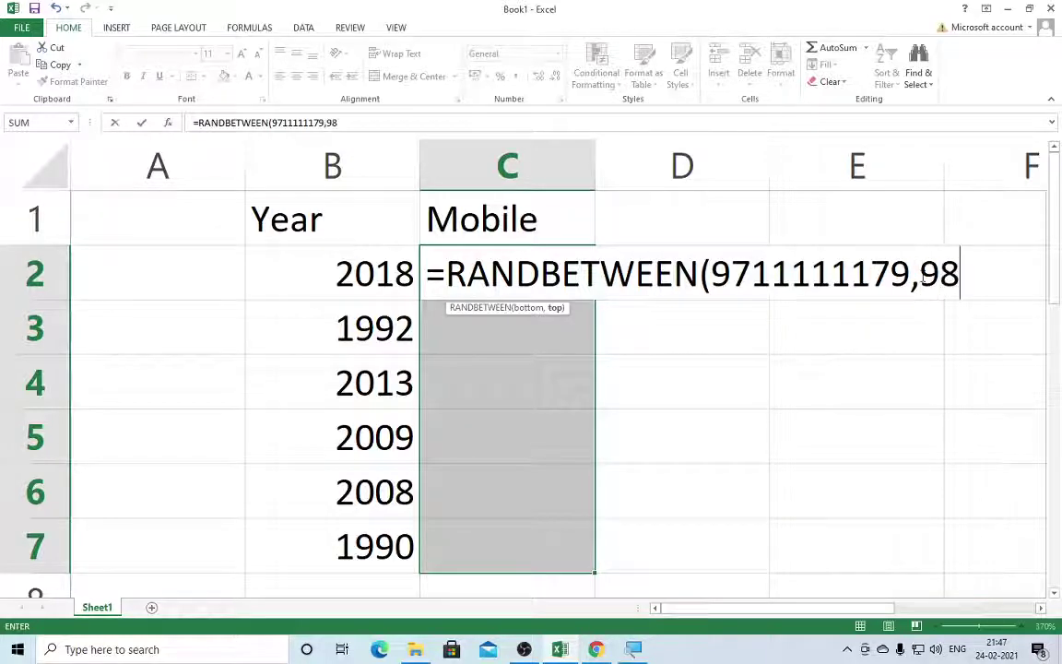
{"action": "type", "text": "1"}
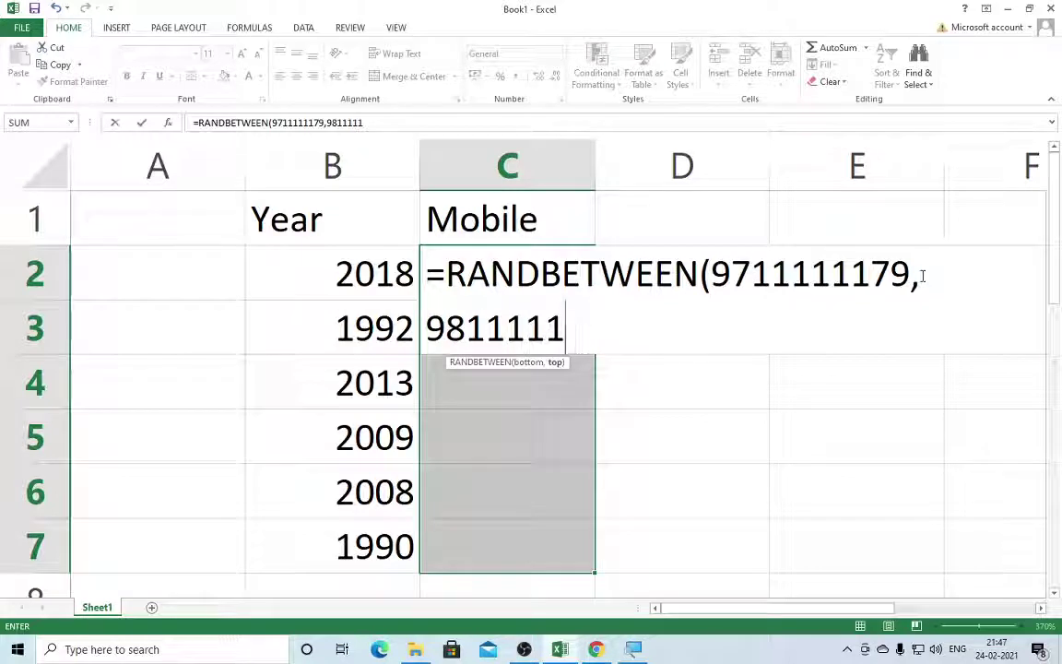
{"action": "type", "text": "89"}
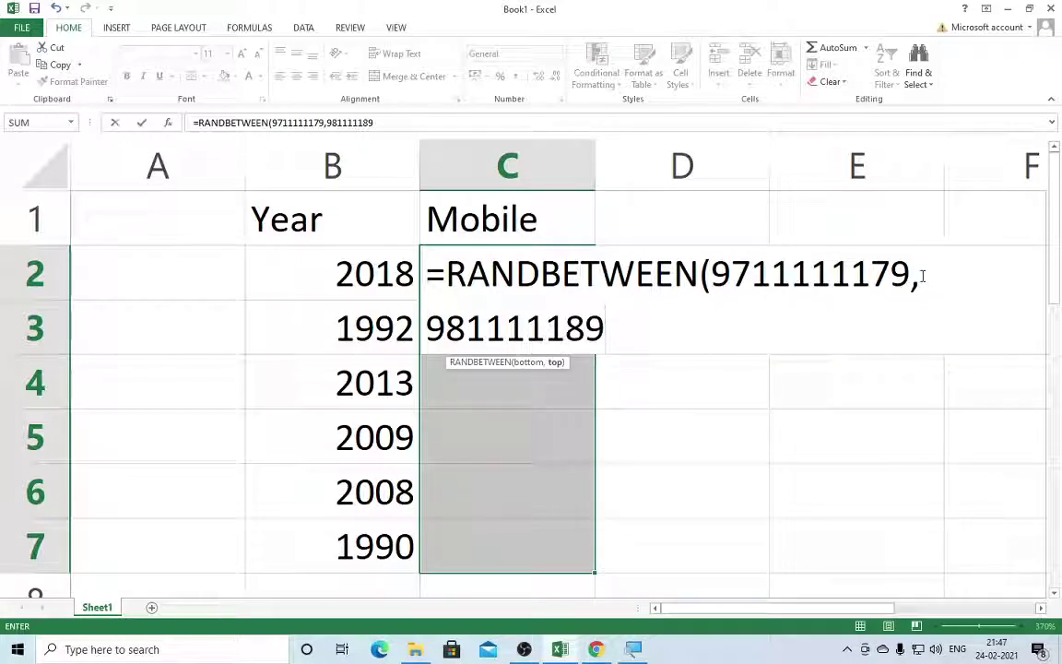
{"action": "type", "text": ")"}
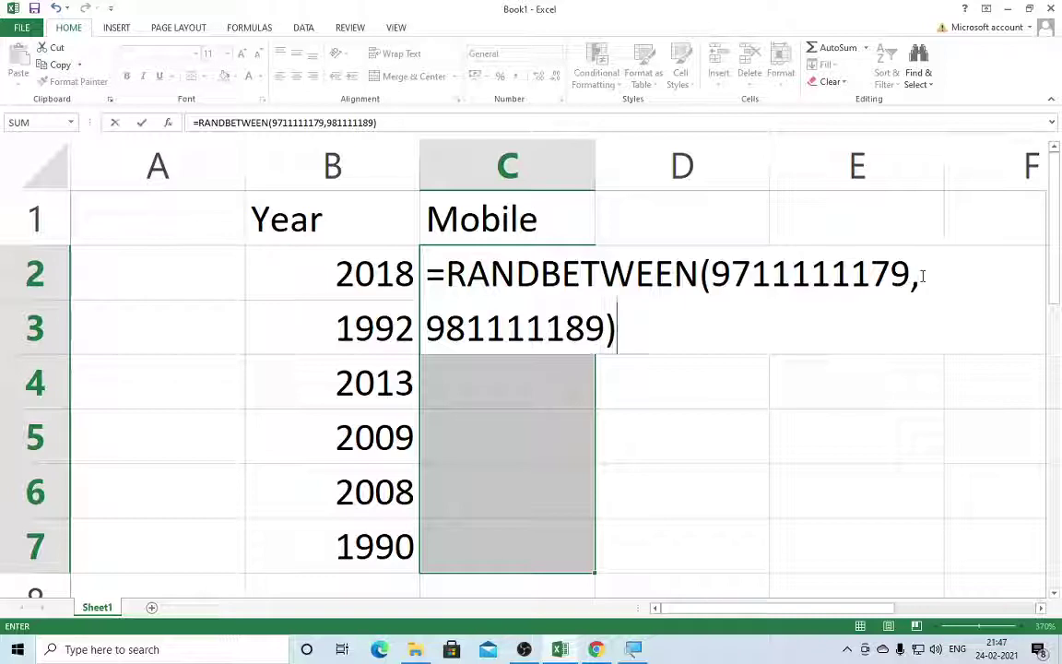
{"action": "key", "text": "Return"}
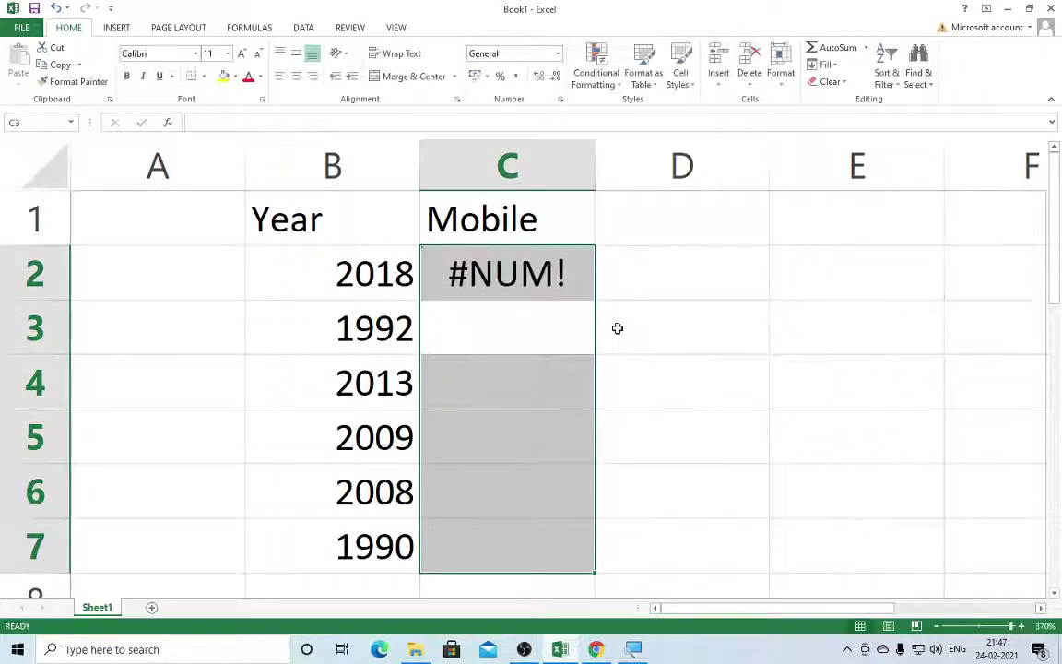
- Append 11 to the upper limit of the RANDBETWEEN formula in C2
{"action": "key", "text": "Up"}
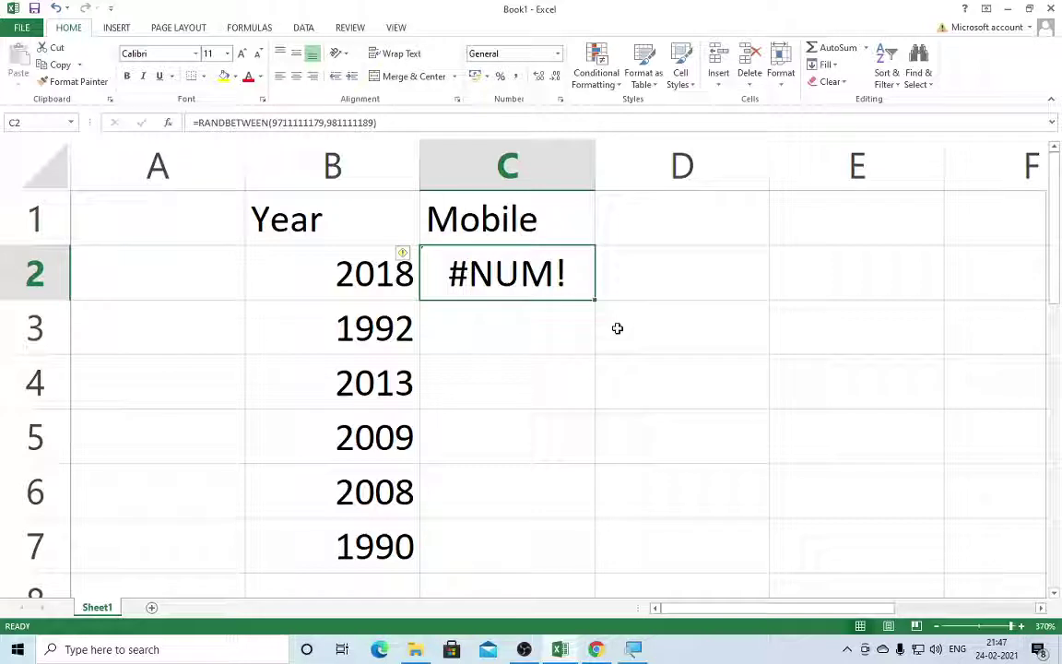
{"action": "key", "text": "F2"}
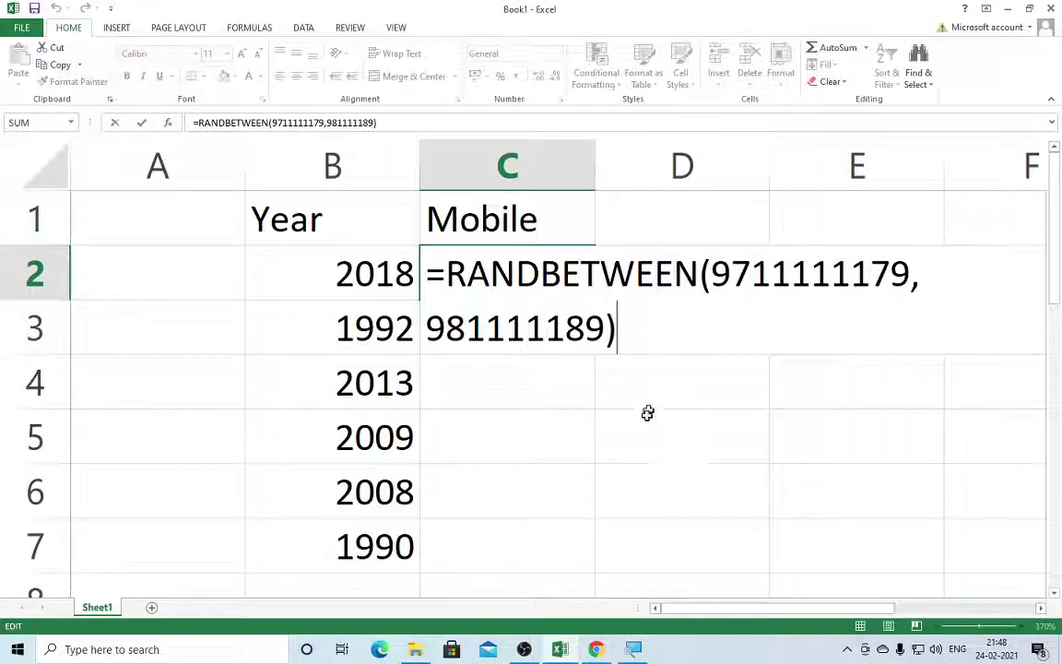
{"action": "left_click", "coordinate": [608, 333]}
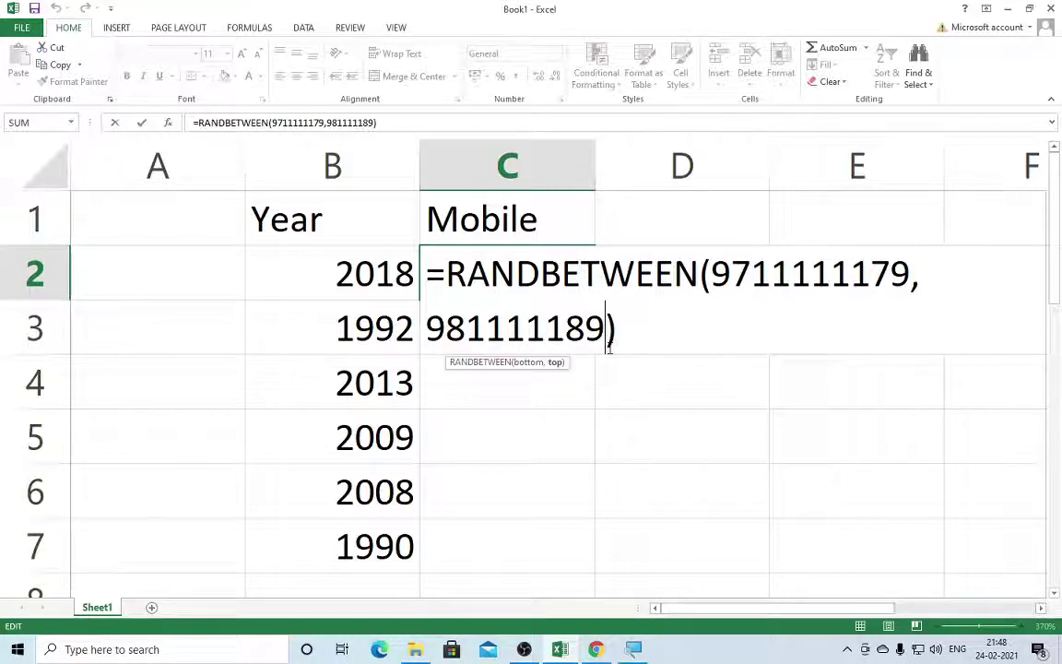
{"action": "type", "text": "11"}
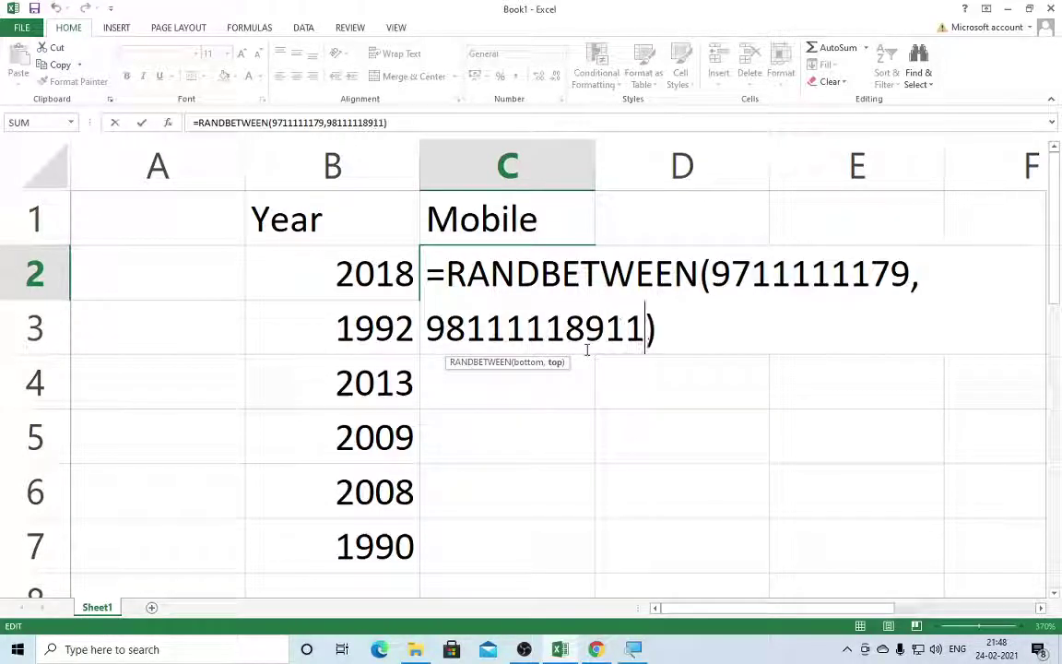
{"action": "key", "text": "Return"}
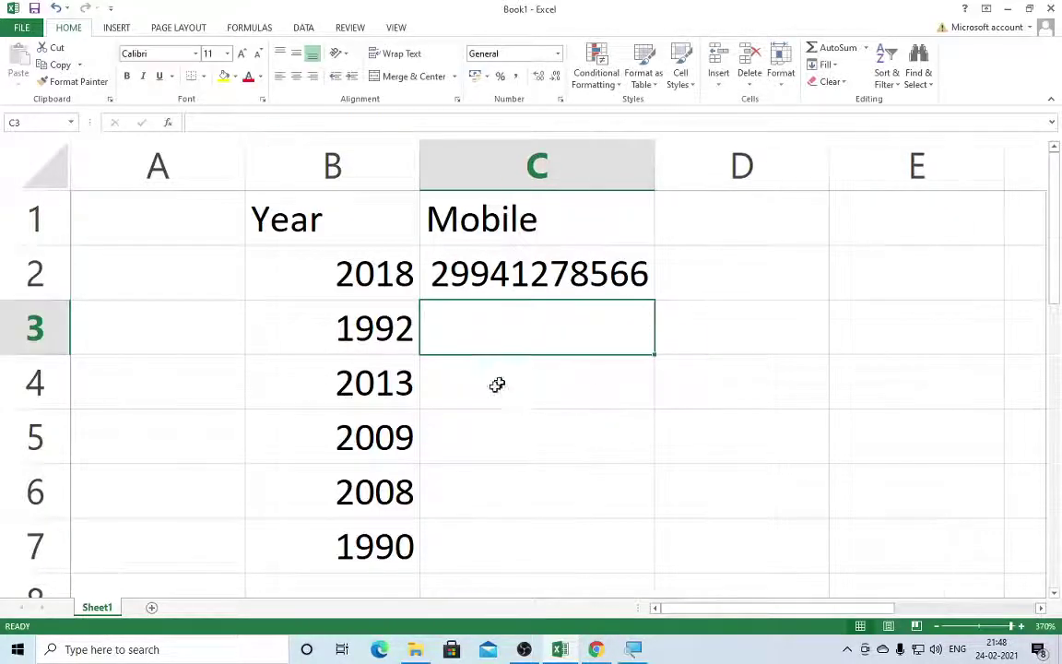
- Replace both limits of the RANDBETWEEN formula in C2 with ten-digit mobile numbers, 97 and 98 each followed only by ones
{"action": "double_click", "coordinate": [551, 276]}
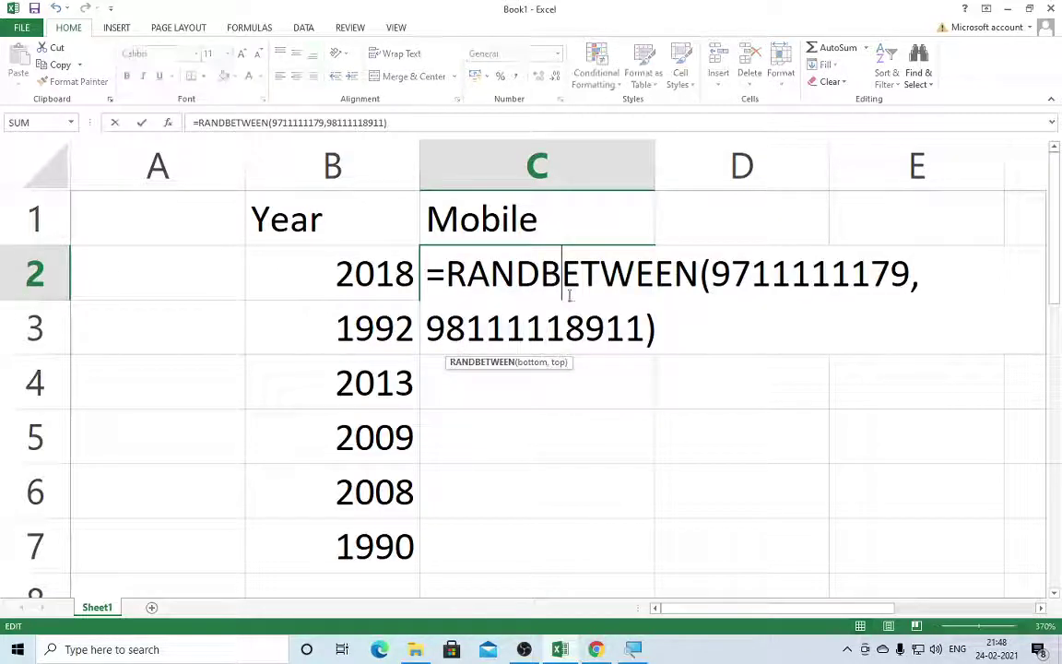
{"action": "left_click", "coordinate": [910, 277]}
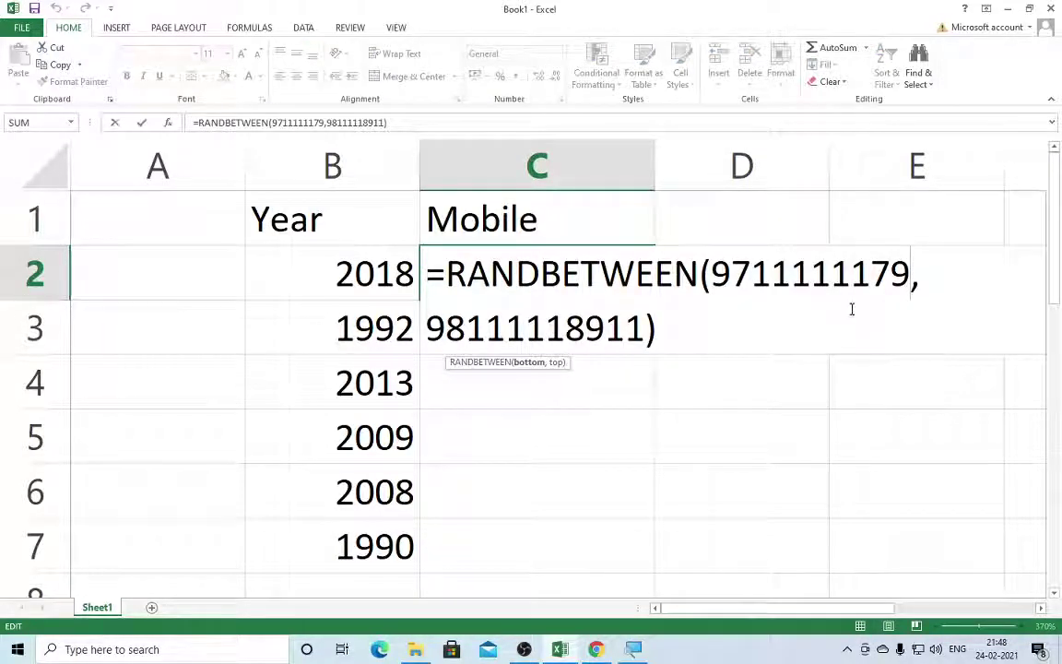
{"action": "key", "text": "BackSpace"}
{"action": "key", "text": "BackSpace"}
{"action": "key", "text": "BackSpace"}
{"action": "key", "text": "BackSpace"}
{"action": "key", "text": "BackSpace"}
{"action": "key", "text": "BackSpace"}
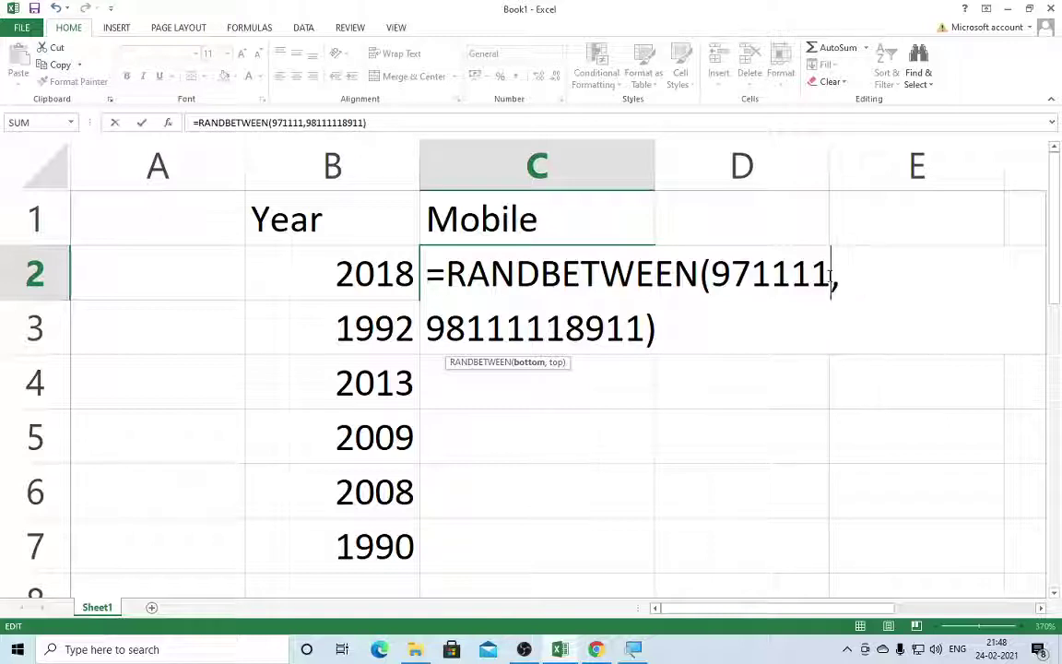
{"action": "key", "text": "BackSpace"}
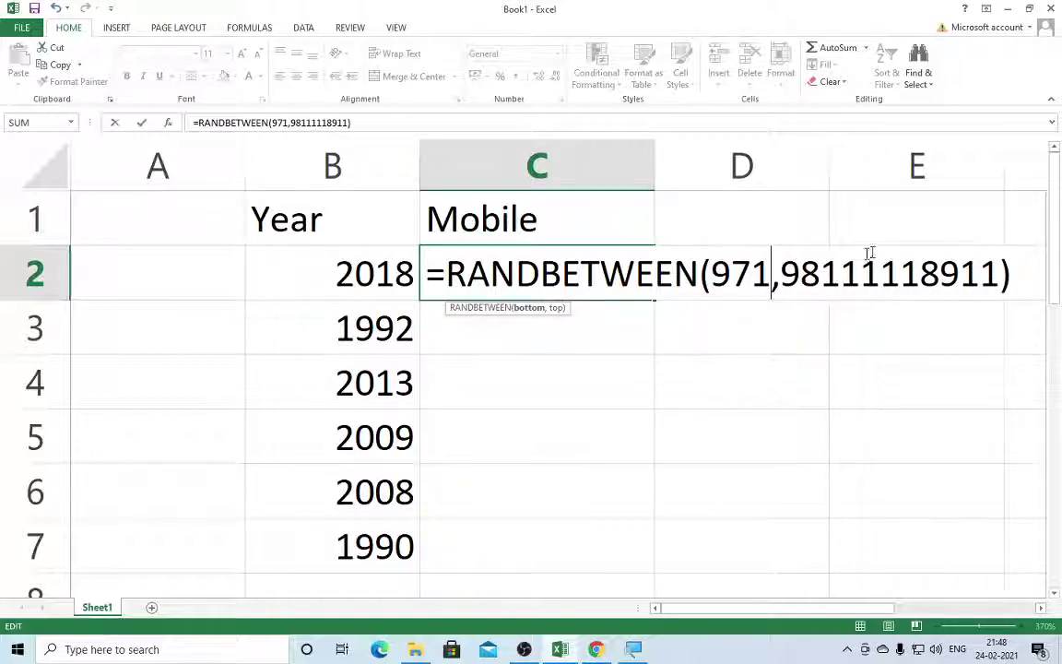
{"action": "left_click_drag", "start_coordinate": [999, 277], "coordinate": [738, 278]}
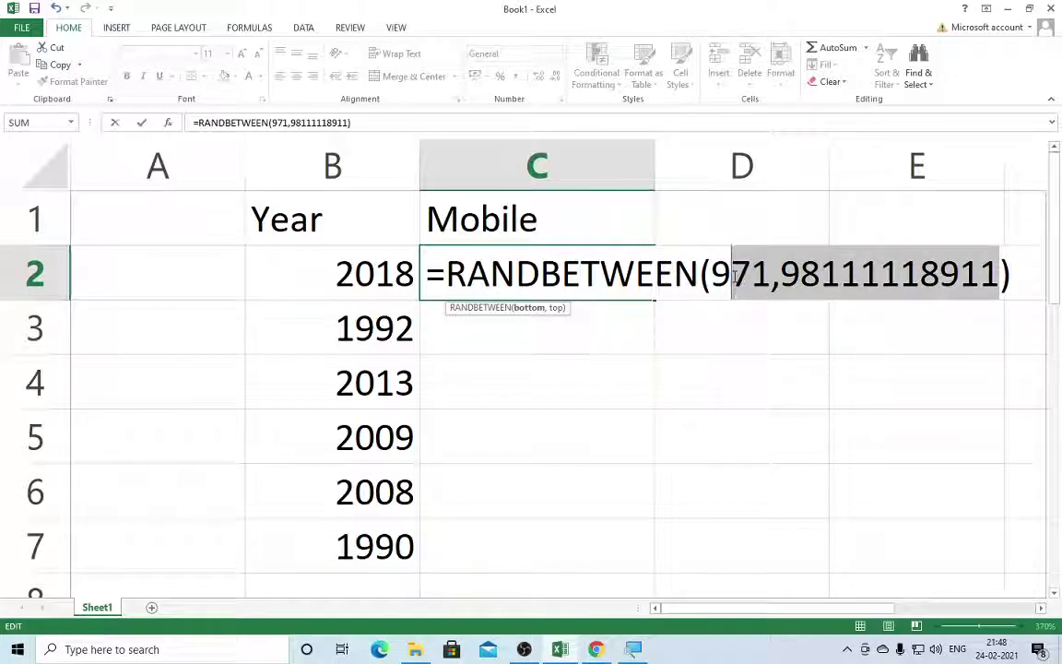
{"action": "key", "text": "BackSpace"}
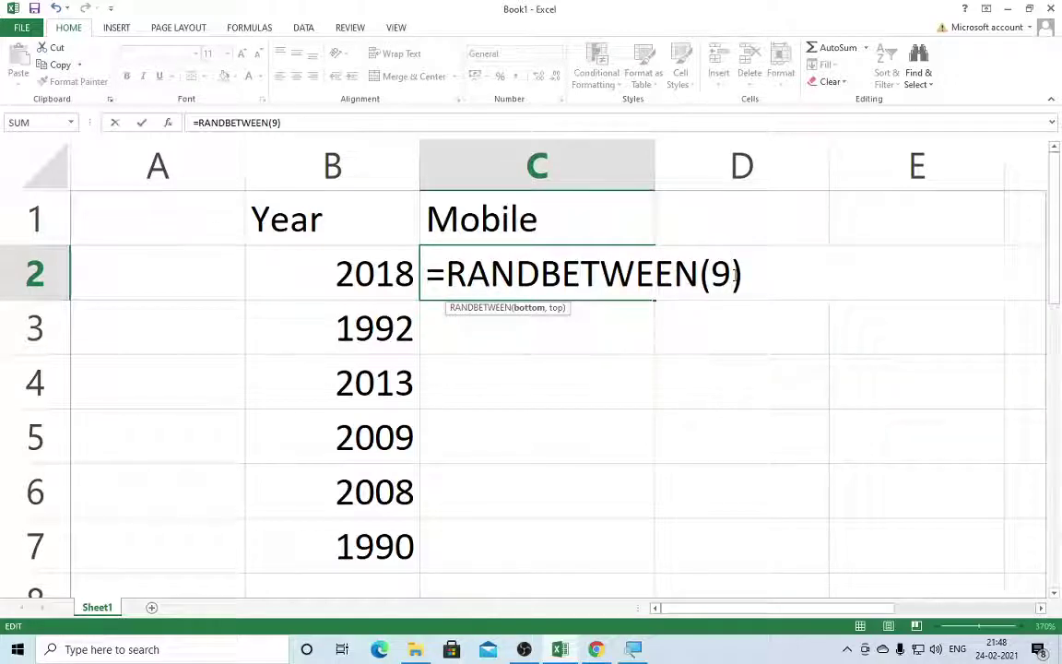
{"action": "type", "text": "7"}
{"action": "type", "text": "11111111"}
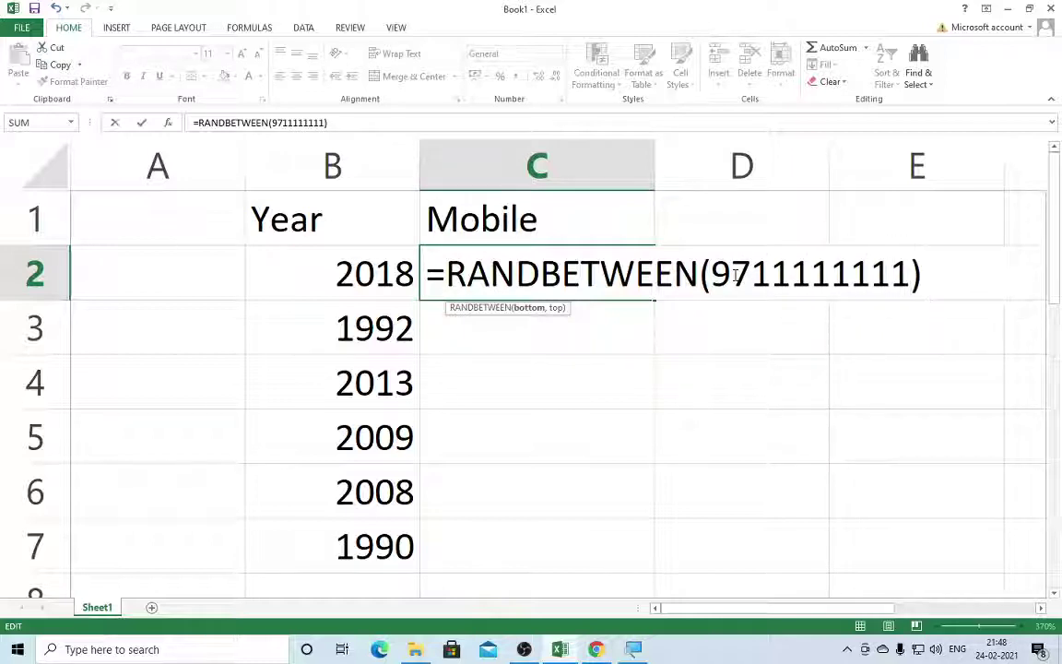
{"action": "type", "text": ","}
{"action": "type", "text": "98"}
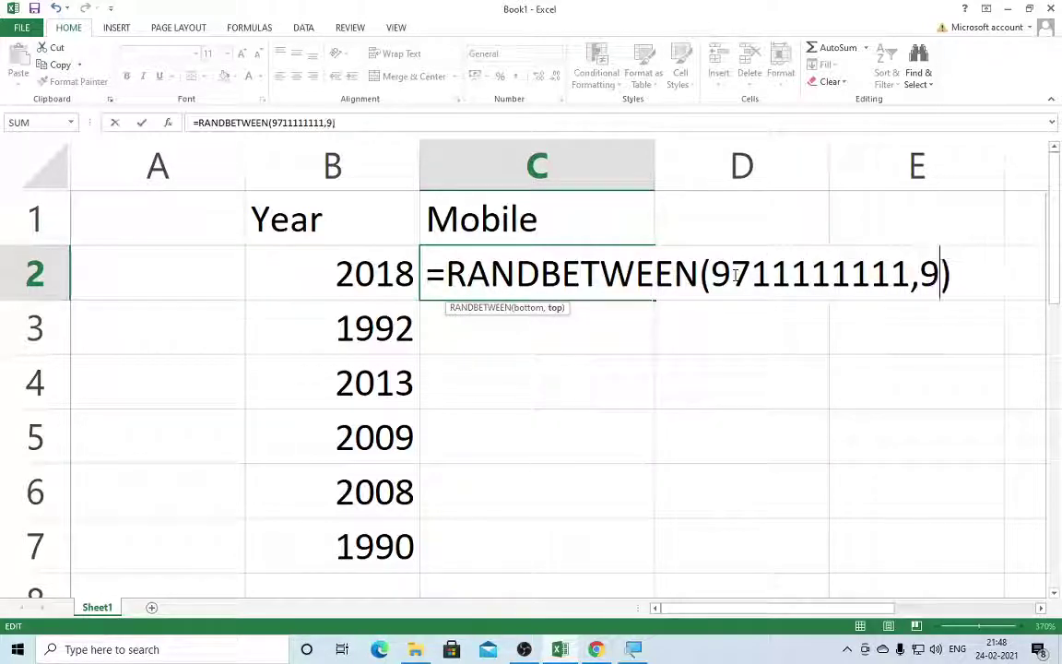
{"action": "type", "text": "111111"}
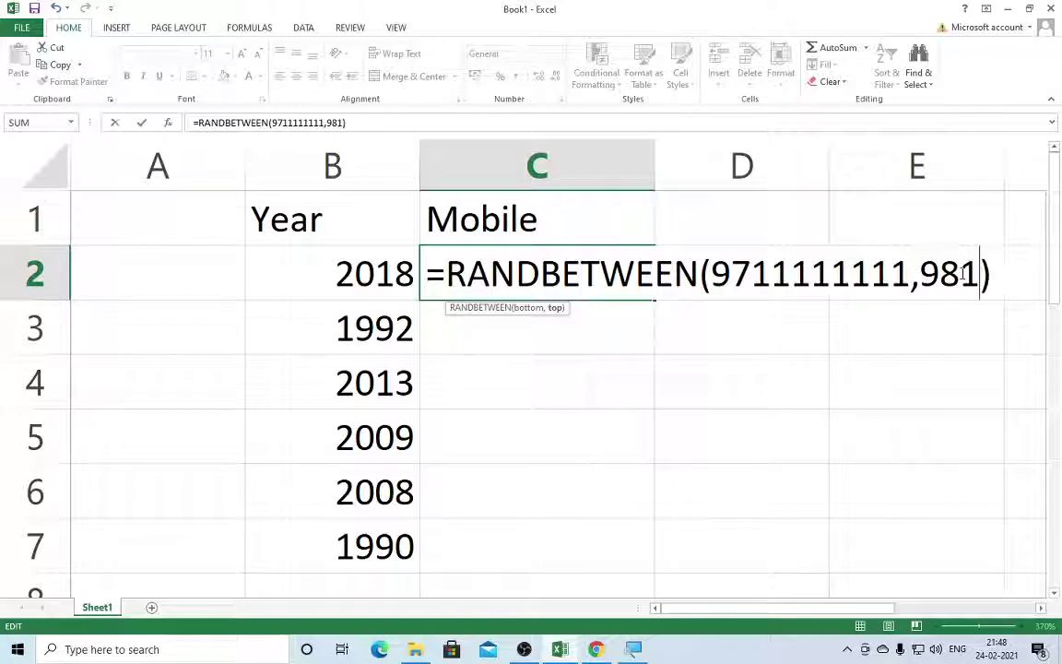
{"action": "type", "text": "11"}
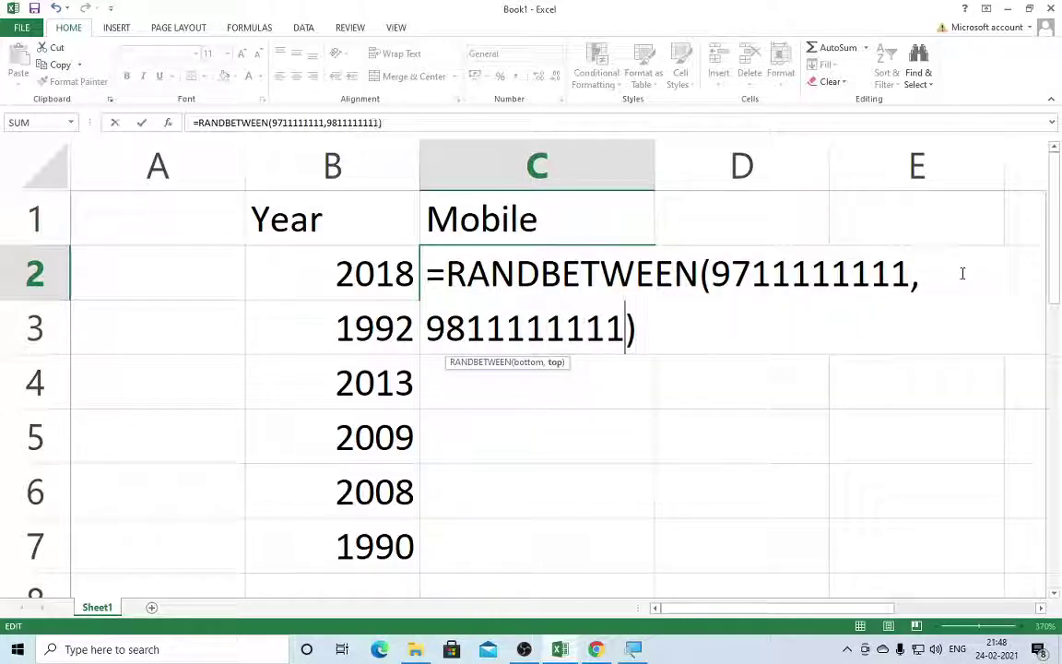
{"action": "key", "text": "Return"}
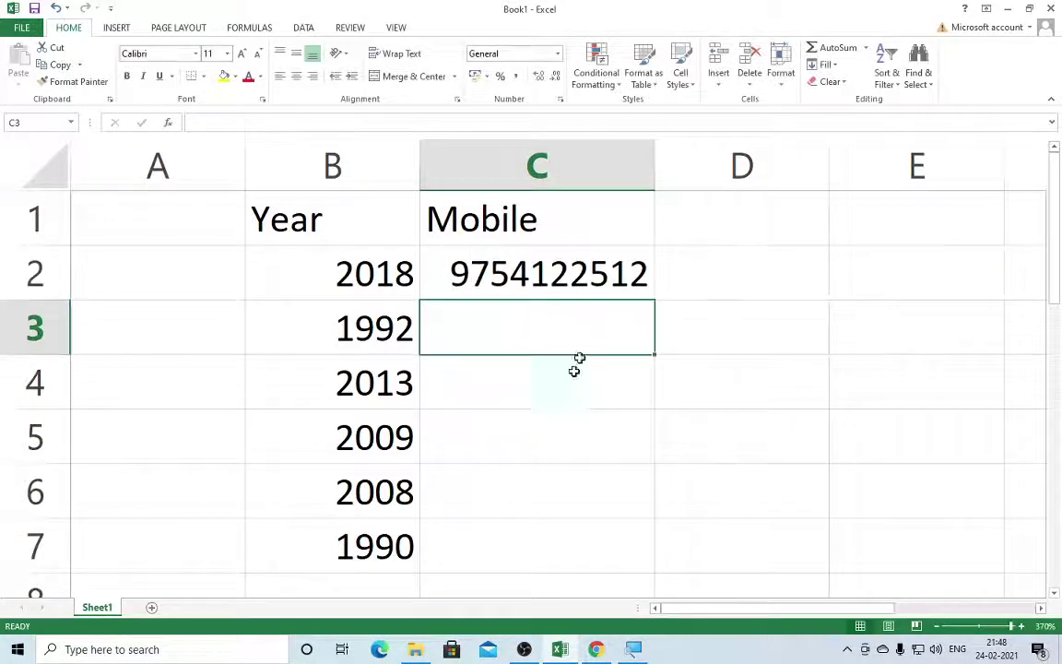
- Fill the mobile number formula from C2 down through C7
{"action": "left_click", "coordinate": [590, 291]}
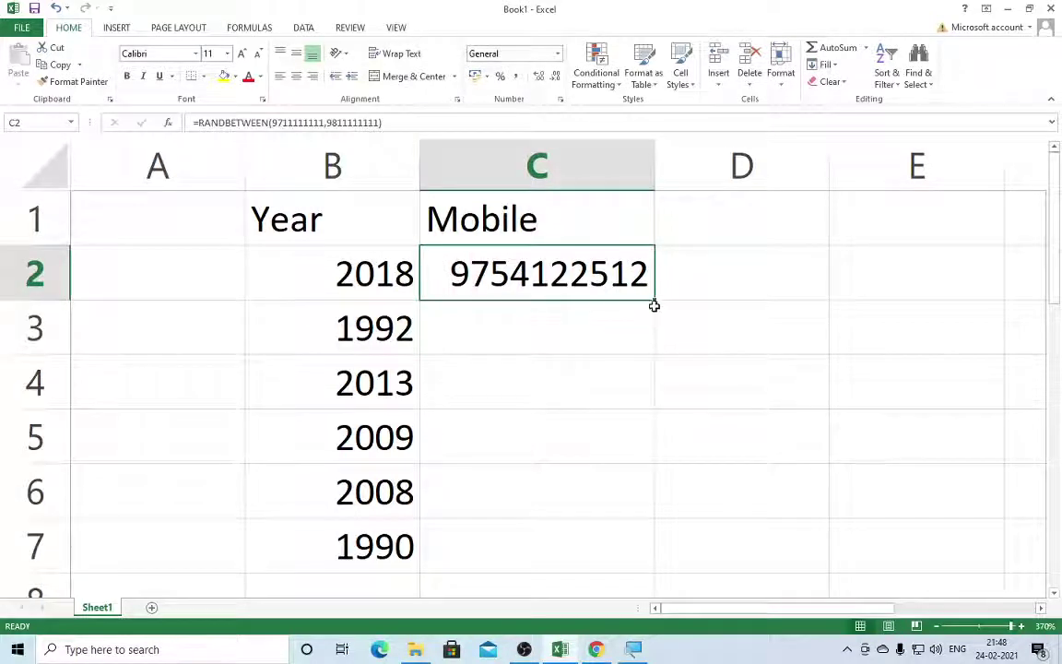
{"action": "left_click_drag", "start_coordinate": [656, 300], "coordinate": [654, 567]}
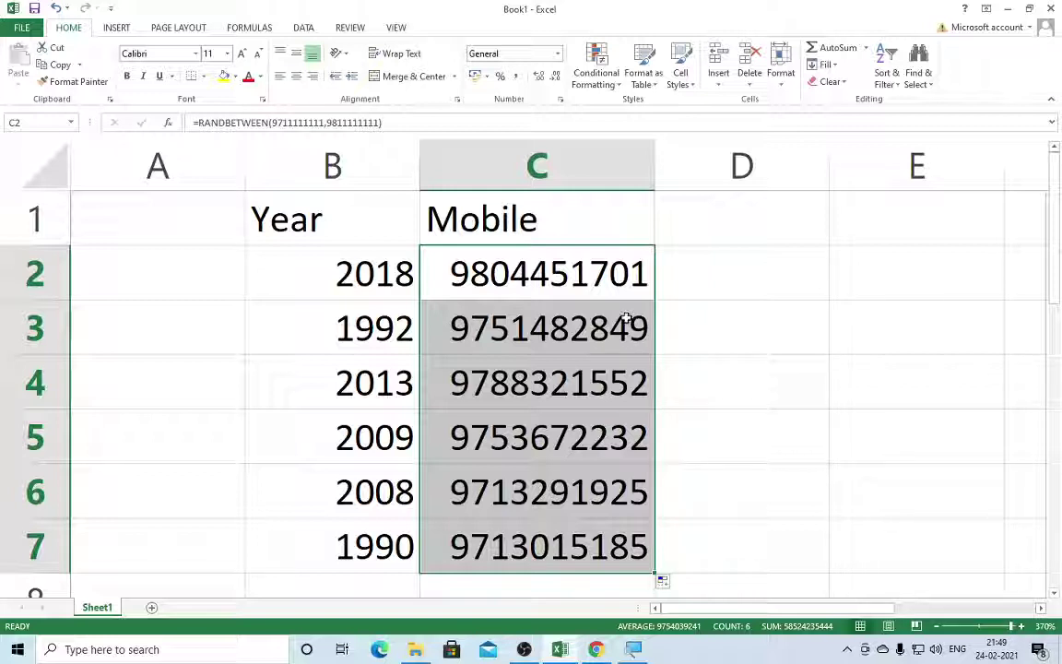
{"action": "key", "text": "alt+Tab"}
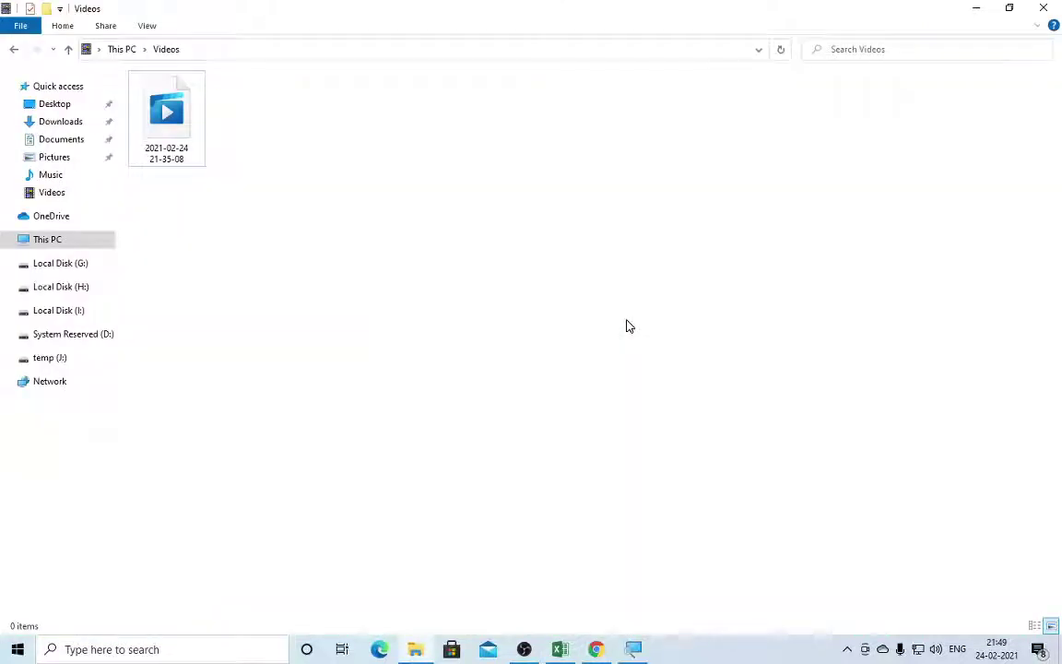